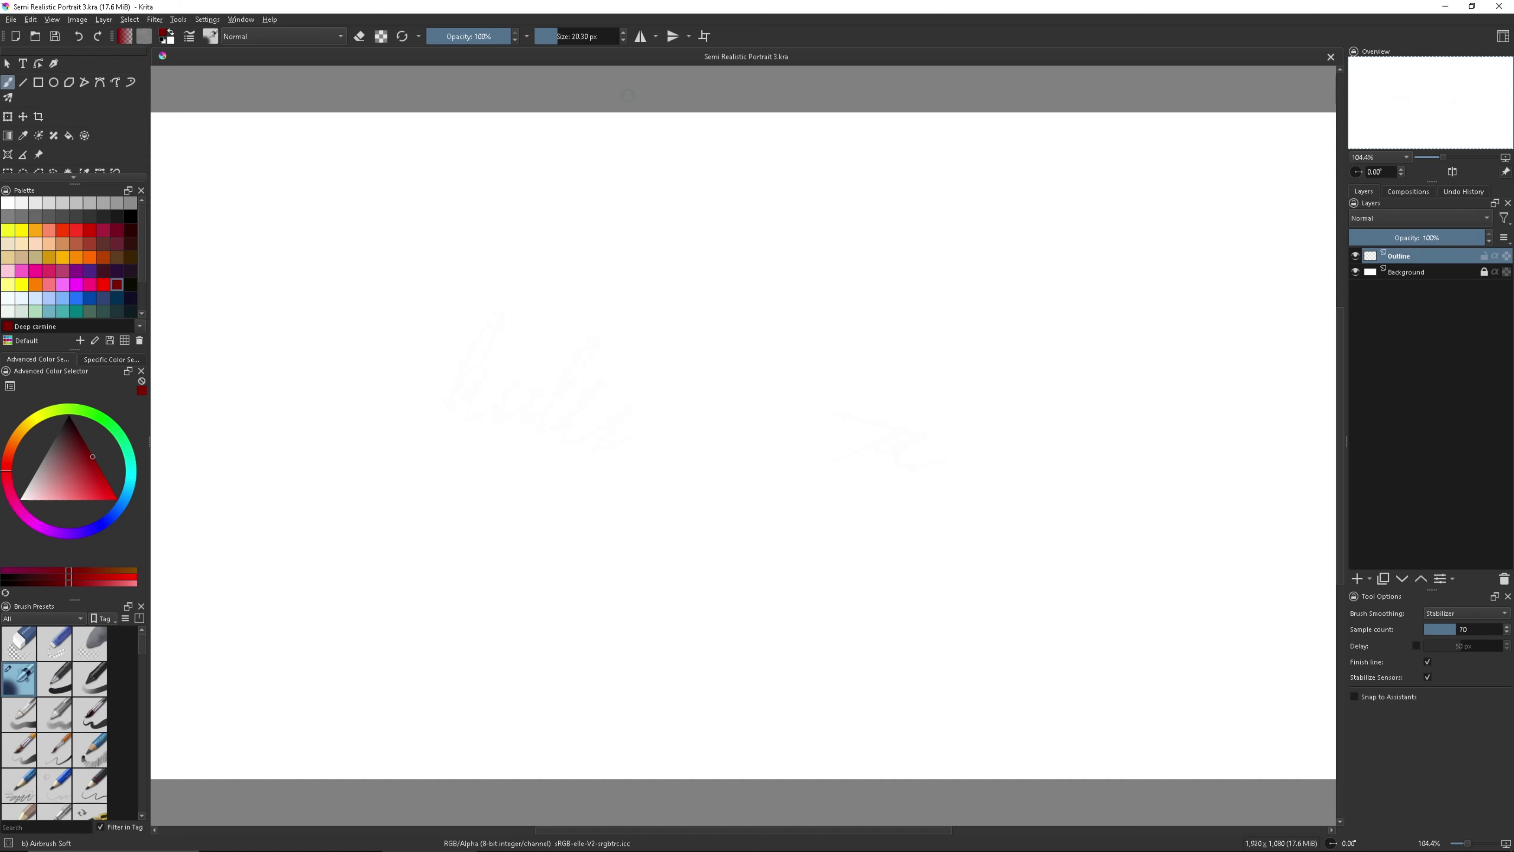
Sketch carmine eye guide lines split into two eye boxes, plus a triangular nose guide.
drag(907, 309, 920, 308)
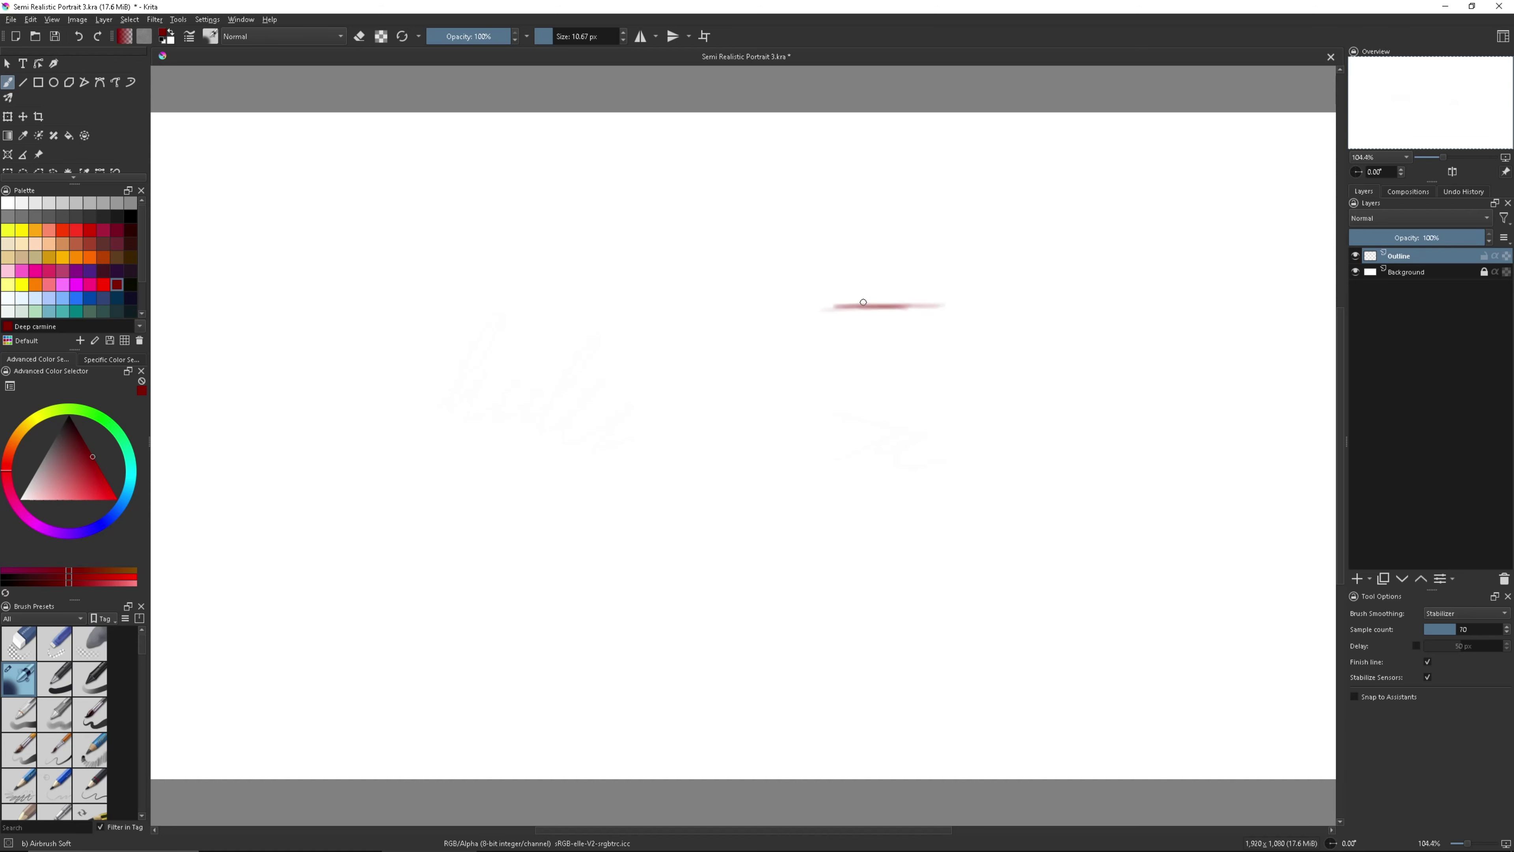
mouse_move(924, 378)
mouse_down()
mouse_move(662, 362)
mouse_move(948, 365)
mouse_up()
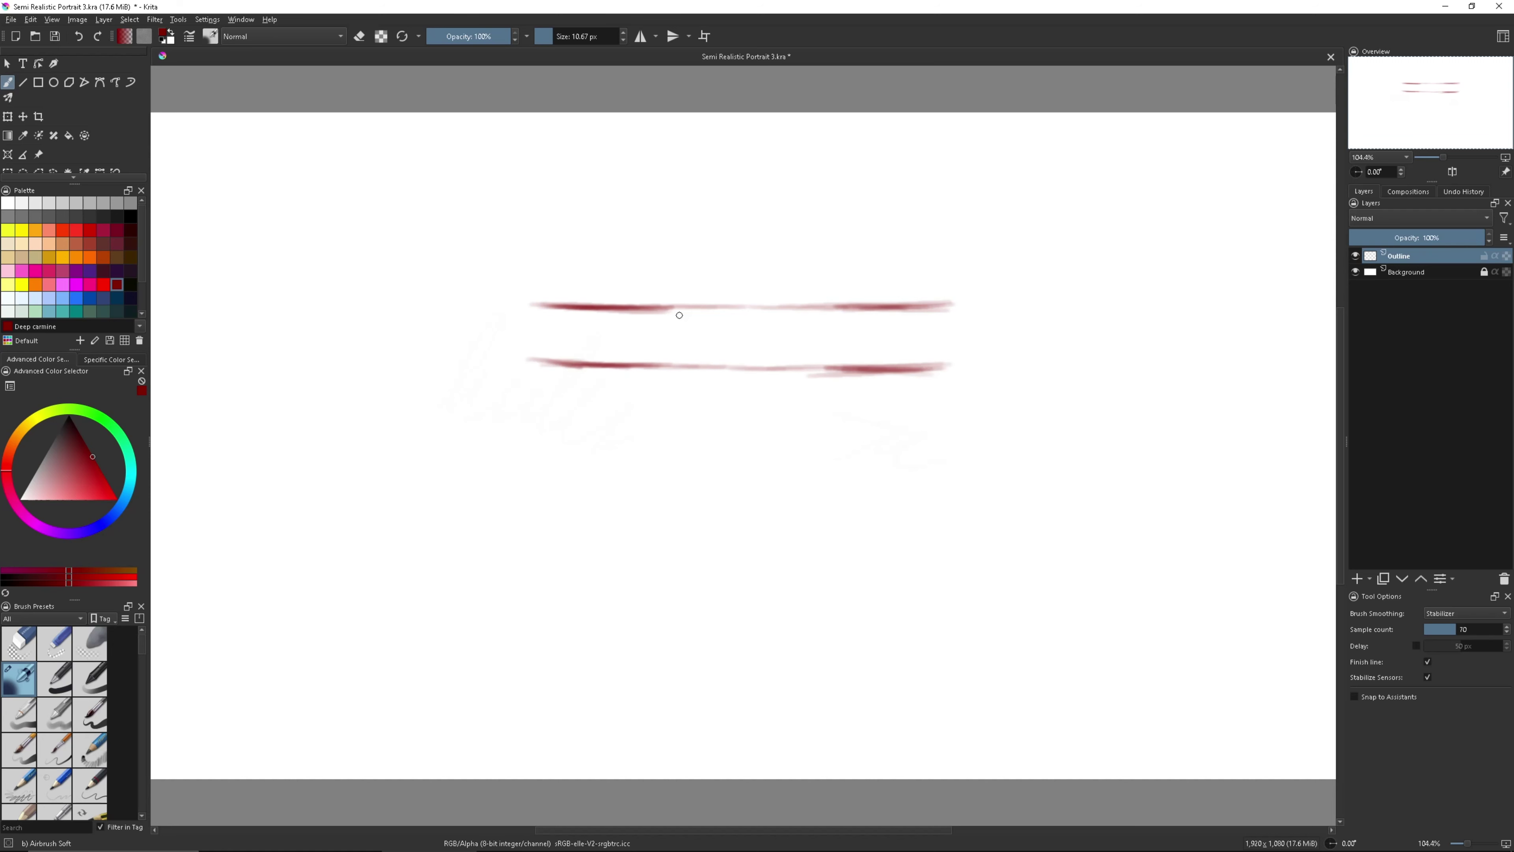
key(e)
drag(797, 308, 666, 335)
mouse_move(765, 468)
mouse_down()
mouse_move(673, 472)
mouse_move(724, 528)
mouse_move(704, 522)
mouse_up()
Extend the mouth into a long wavy guide line, then erase and restore a left-eye stroke.
mouse_move(701, 634)
mouse_down()
mouse_move(821, 647)
mouse_move(732, 652)
mouse_move(752, 685)
mouse_up()
click(360, 37)
drag(520, 357, 509, 290)
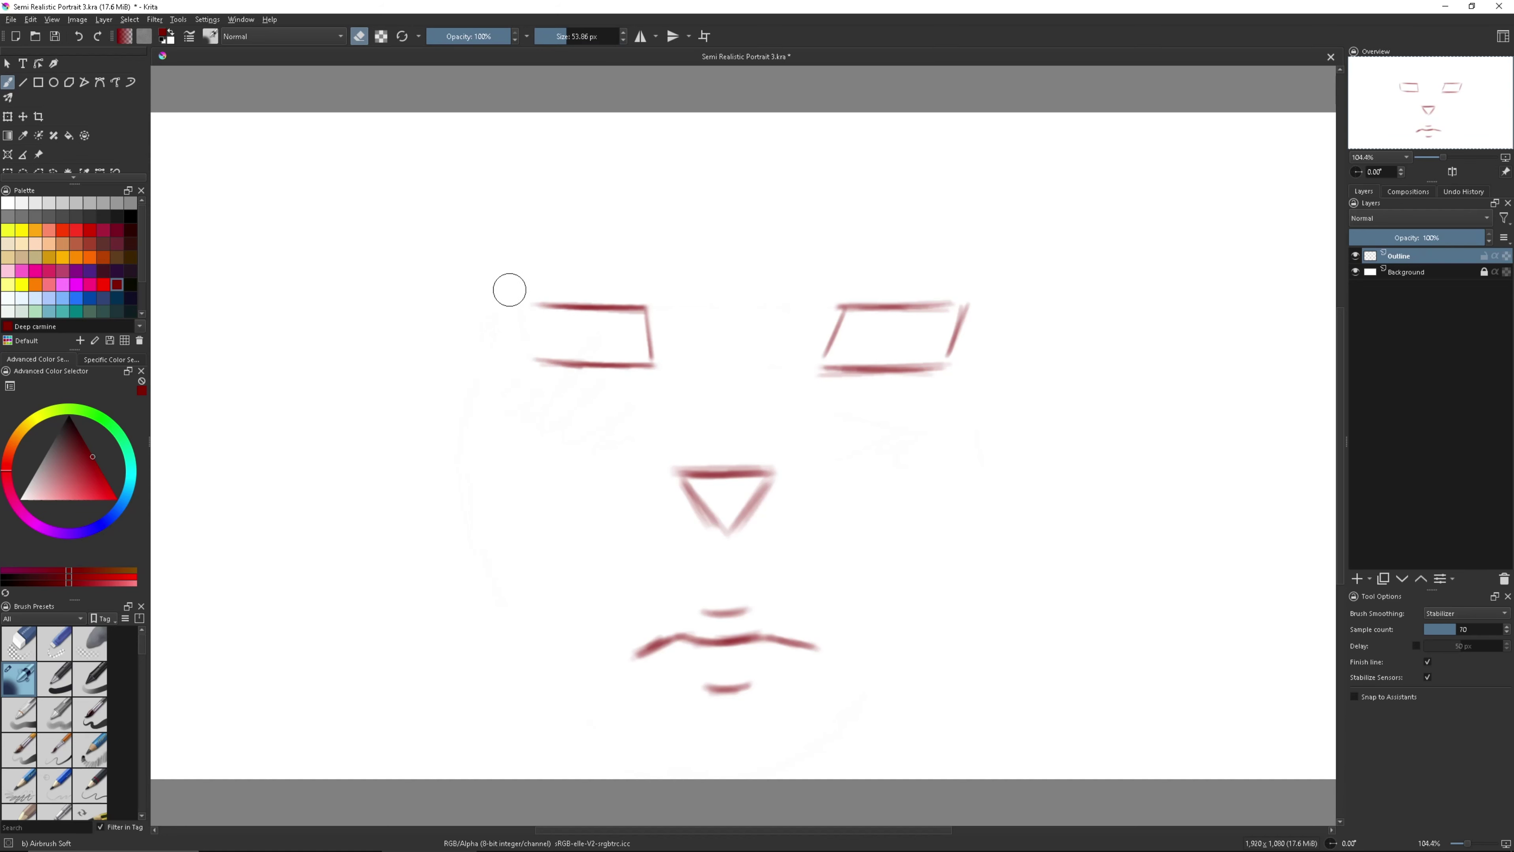
drag(561, 38, 554, 39)
key(ctrl+z)
key(ctrl+z)
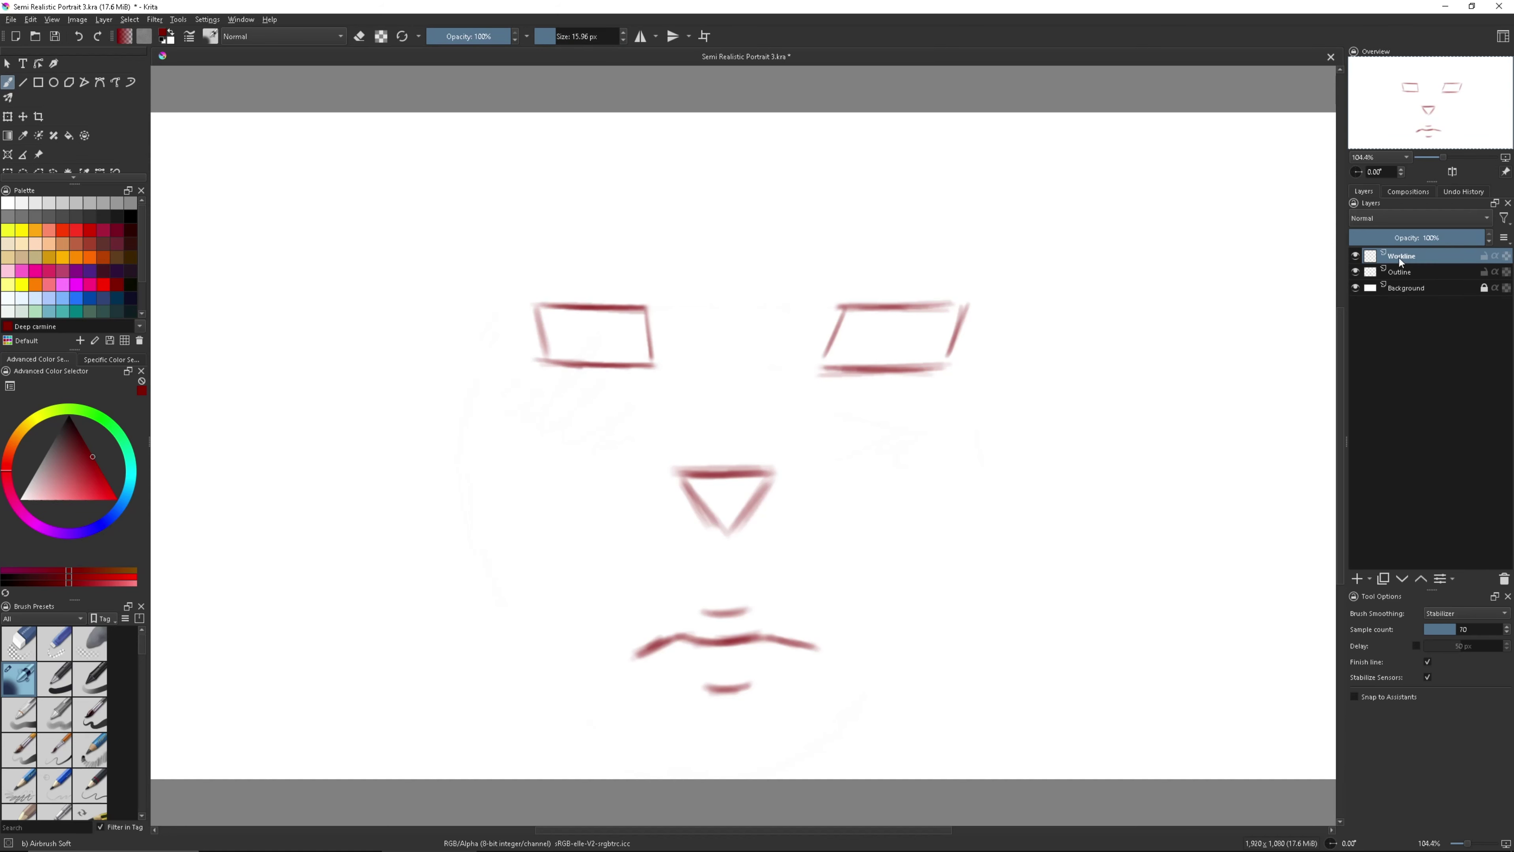
Zoom in and outline the right eye in black.
click(1447, 159)
key(d)
mouse_move(1120, 343)
mouse_down()
mouse_move(906, 412)
mouse_move(824, 483)
mouse_move(1009, 322)
mouse_move(1180, 349)
mouse_move(912, 355)
mouse_move(1177, 349)
mouse_move(938, 343)
mouse_move(889, 369)
mouse_move(1189, 351)
mouse_move(1100, 435)
mouse_move(953, 470)
mouse_up()
mouse_move(1108, 338)
mouse_down()
mouse_move(1013, 471)
mouse_move(840, 480)
mouse_move(1034, 468)
mouse_move(1127, 340)
mouse_move(954, 328)
mouse_move(983, 471)
mouse_move(841, 480)
mouse_up()
Outline the left eye in black with a thickened top lid.
mouse_move(526, 451)
mouse_down()
mouse_move(496, 388)
mouse_move(439, 338)
mouse_move(274, 369)
mouse_up()
click(76, 43)
mouse_move(366, 330)
mouse_down()
mouse_move(525, 438)
mouse_move(336, 335)
mouse_move(265, 373)
mouse_move(515, 358)
mouse_move(364, 334)
mouse_move(512, 382)
mouse_move(536, 459)
mouse_up()
mouse_move(442, 334)
mouse_down()
mouse_move(257, 373)
mouse_move(325, 438)
mouse_move(388, 462)
mouse_move(542, 468)
mouse_move(447, 329)
mouse_move(256, 373)
mouse_move(495, 346)
mouse_move(265, 372)
mouse_up()
drag(381, 323, 516, 358)
mouse_move(515, 358)
mouse_down()
mouse_move(409, 316)
mouse_move(381, 325)
mouse_up()
mouse_move(308, 404)
mouse_down()
mouse_move(540, 464)
mouse_move(362, 459)
mouse_move(299, 364)
mouse_move(506, 346)
mouse_move(415, 319)
mouse_up()
Erase part of the left eye's top stroke and redraw an arched upper lid.
key(e)
mouse_move(262, 367)
mouse_down()
mouse_move(364, 317)
mouse_move(311, 399)
mouse_up()
key(e)
click(541, 41)
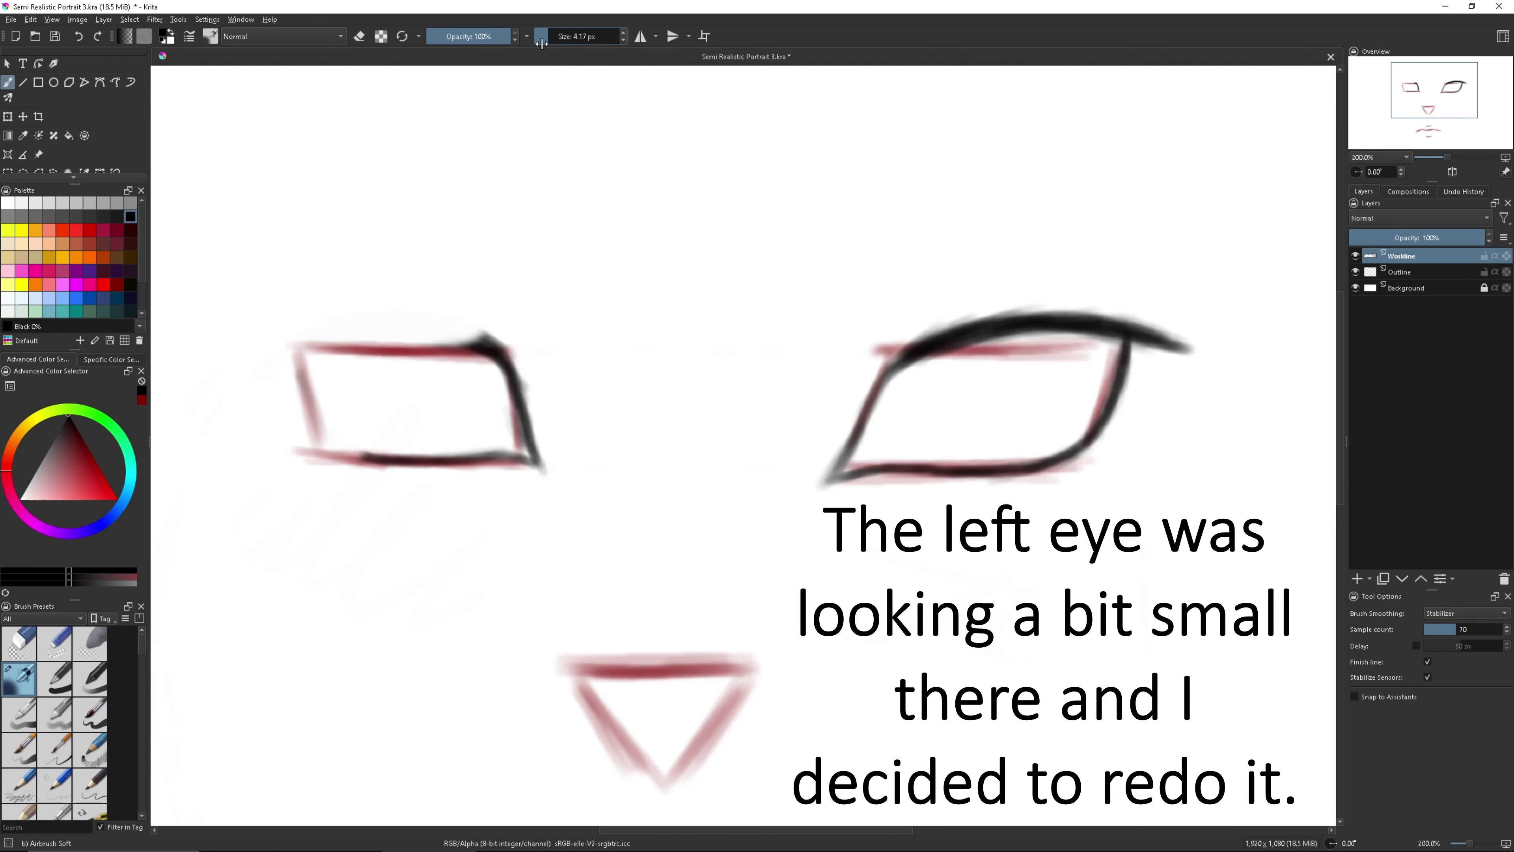
drag(338, 451, 265, 364)
mouse_move(471, 340)
mouse_down()
mouse_move(221, 351)
mouse_move(305, 318)
mouse_move(469, 340)
mouse_up()
drag(376, 315, 262, 399)
mouse_move(483, 343)
mouse_down()
mouse_move(232, 351)
mouse_move(470, 345)
mouse_move(280, 322)
mouse_up()
Extend and thicken both upper lids and darken the left eye's lower lid.
mouse_move(435, 334)
mouse_down()
mouse_move(217, 364)
mouse_move(289, 311)
mouse_up()
drag(393, 322, 200, 373)
drag(300, 325, 399, 301)
mouse_move(489, 334)
mouse_down()
mouse_move(203, 366)
mouse_move(320, 303)
mouse_up()
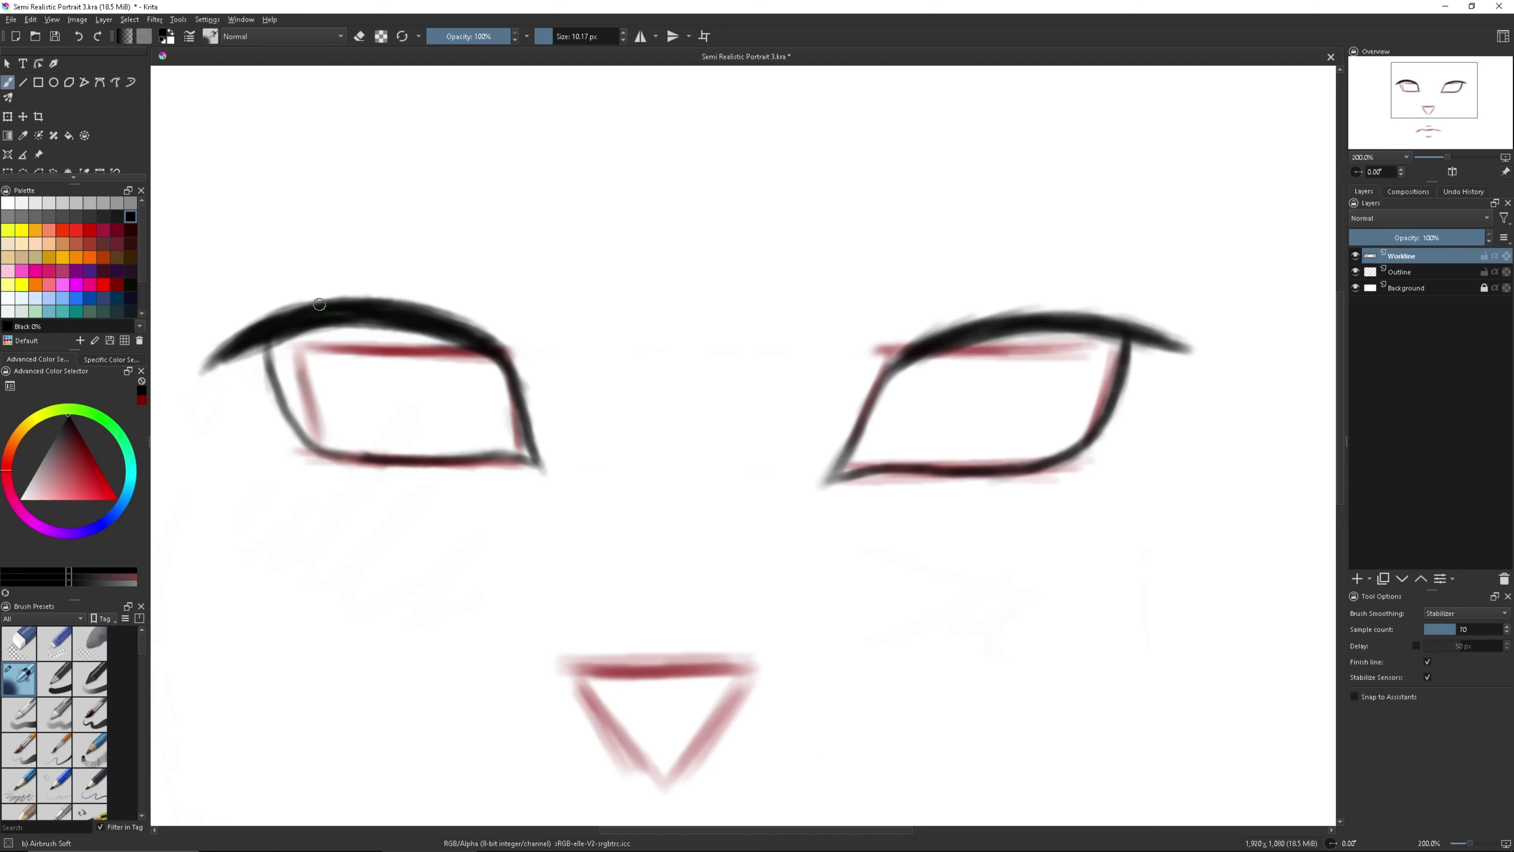
mouse_move(1177, 343)
mouse_down()
mouse_move(942, 330)
mouse_move(1126, 310)
mouse_up()
drag(268, 356, 384, 461)
Paint white over the red guides inside both eyes.
key(x)
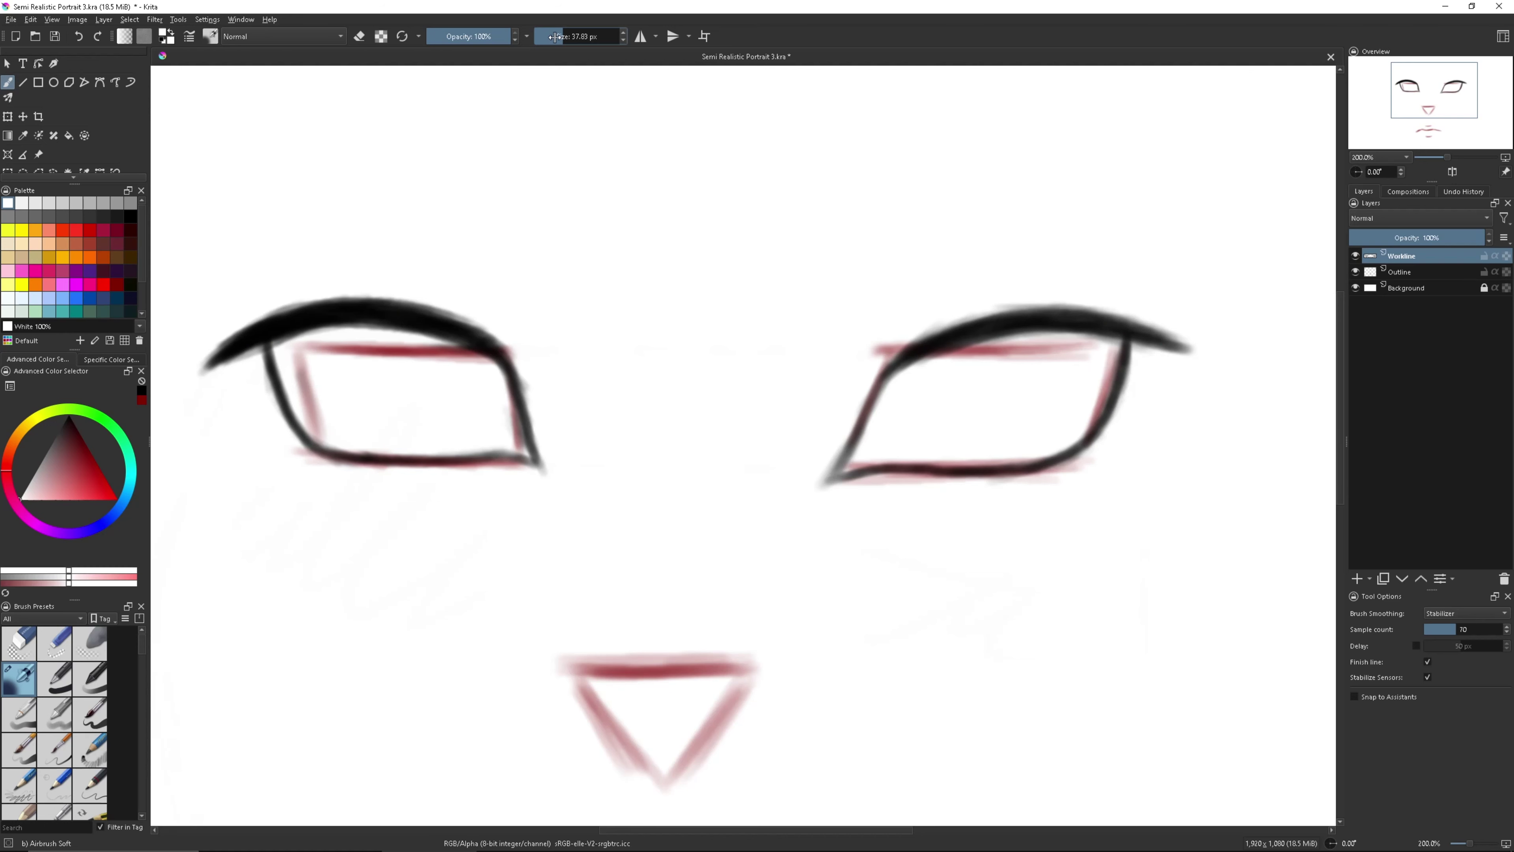
drag(1002, 349, 1064, 353)
drag(929, 351, 1102, 358)
drag(299, 352, 506, 358)
drag(965, 370, 1049, 417)
Paint grey-brown irises and Coconut brown pupils in both eyes.
mouse_move(340, 363)
mouse_down()
mouse_move(453, 417)
mouse_move(453, 441)
mouse_up()
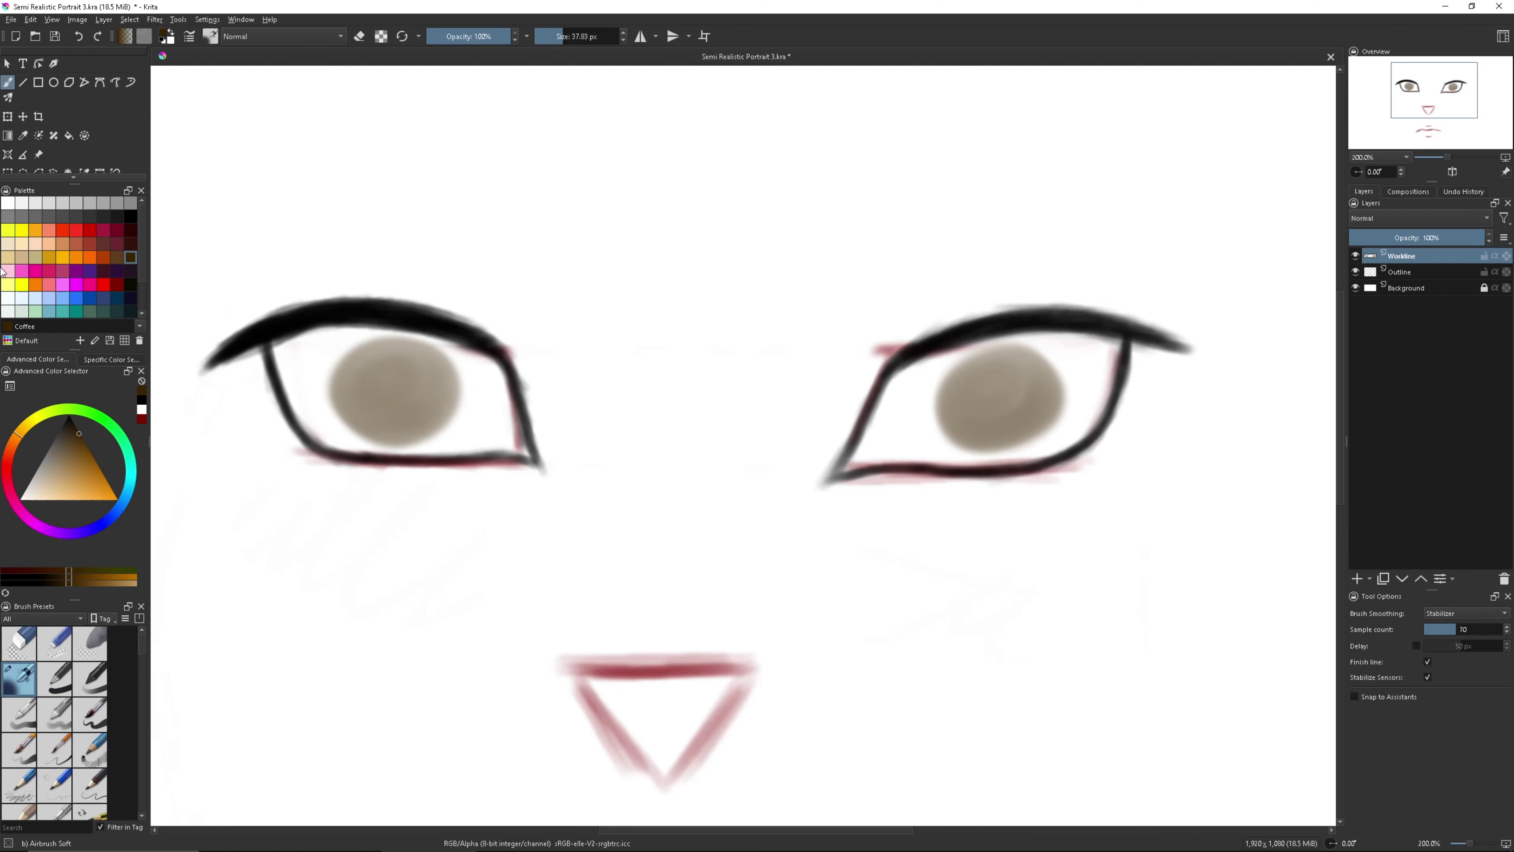
click(7, 270)
click(551, 36)
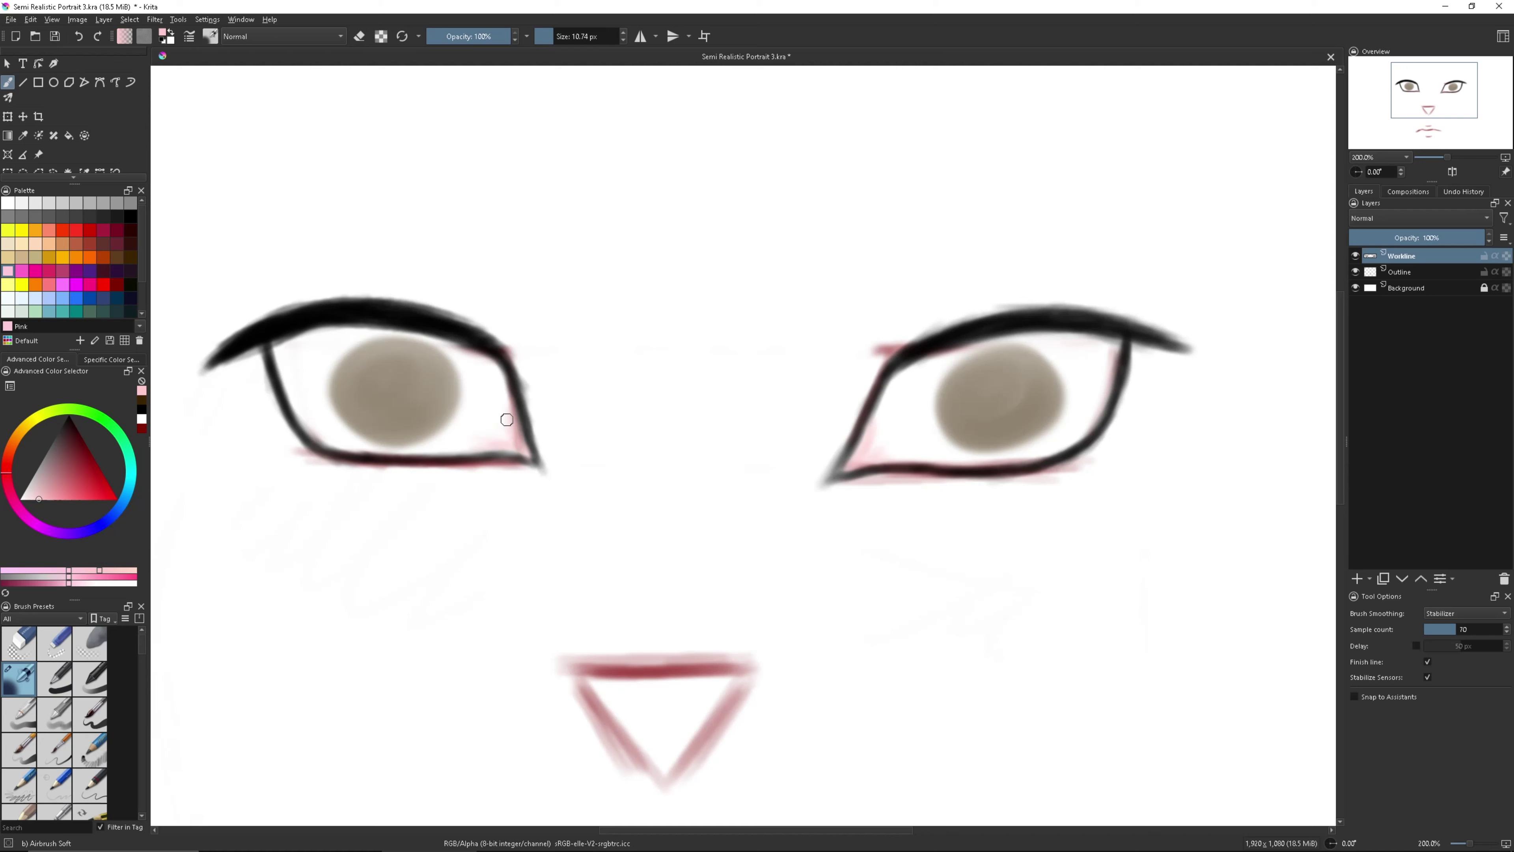
click(117, 256)
click(558, 36)
drag(381, 382, 402, 396)
drag(1007, 387, 942, 427)
Ring both irises with a dark brown outline.
scroll(620, 35, down, 5)
key(bracketleft)
key(bracketleft)
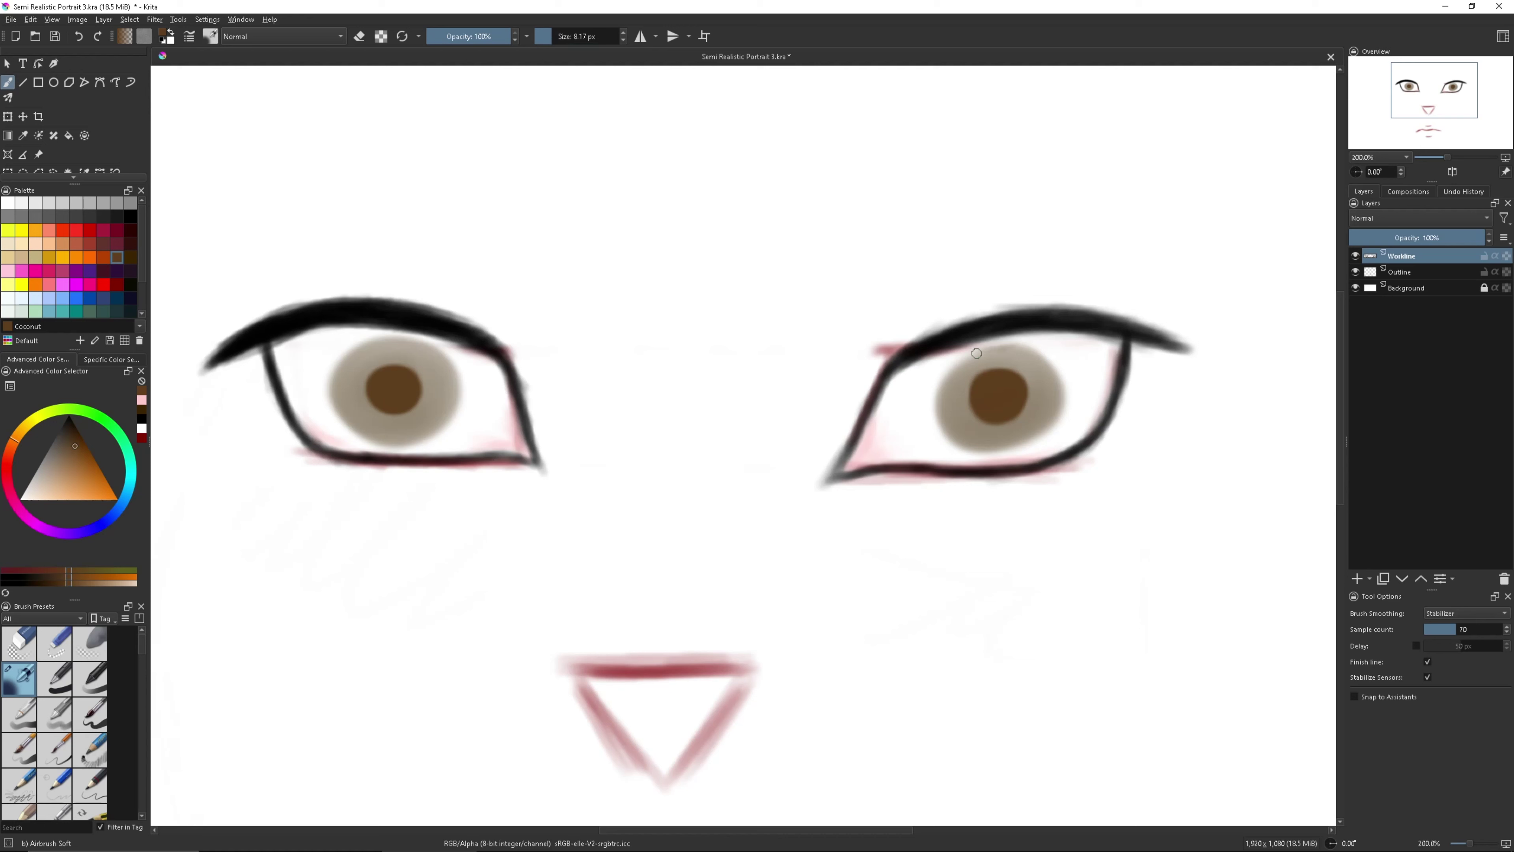
mouse_move(960, 352)
mouse_down()
mouse_move(954, 434)
mouse_move(1013, 346)
mouse_move(993, 447)
mouse_up()
drag(358, 345, 333, 389)
mouse_move(450, 401)
mouse_down()
mouse_move(334, 393)
mouse_move(445, 418)
mouse_up()
drag(364, 351, 458, 374)
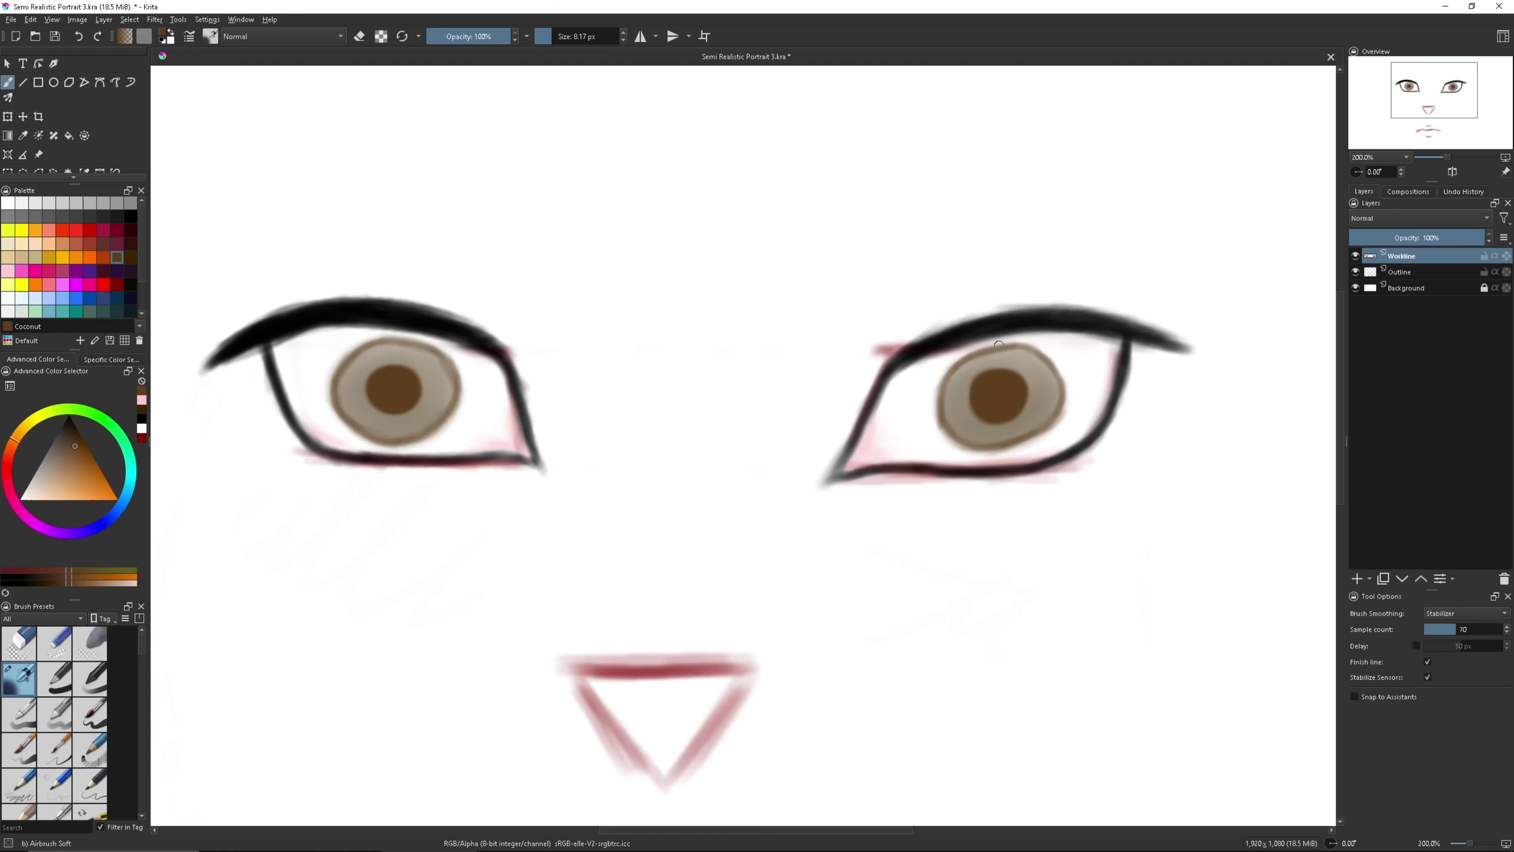
click(73, 435)
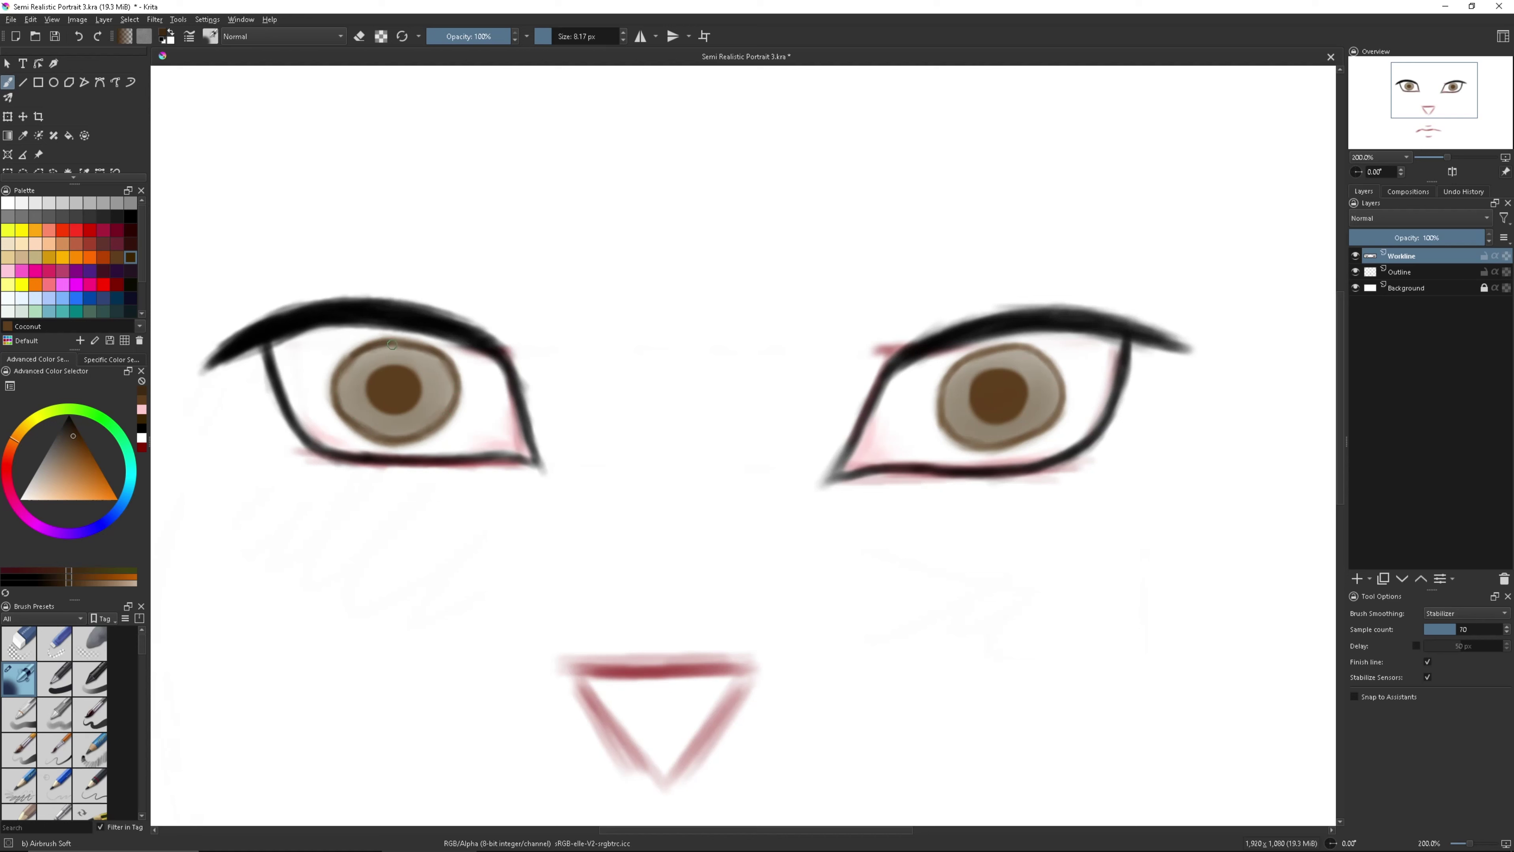
drag(972, 440, 946, 394)
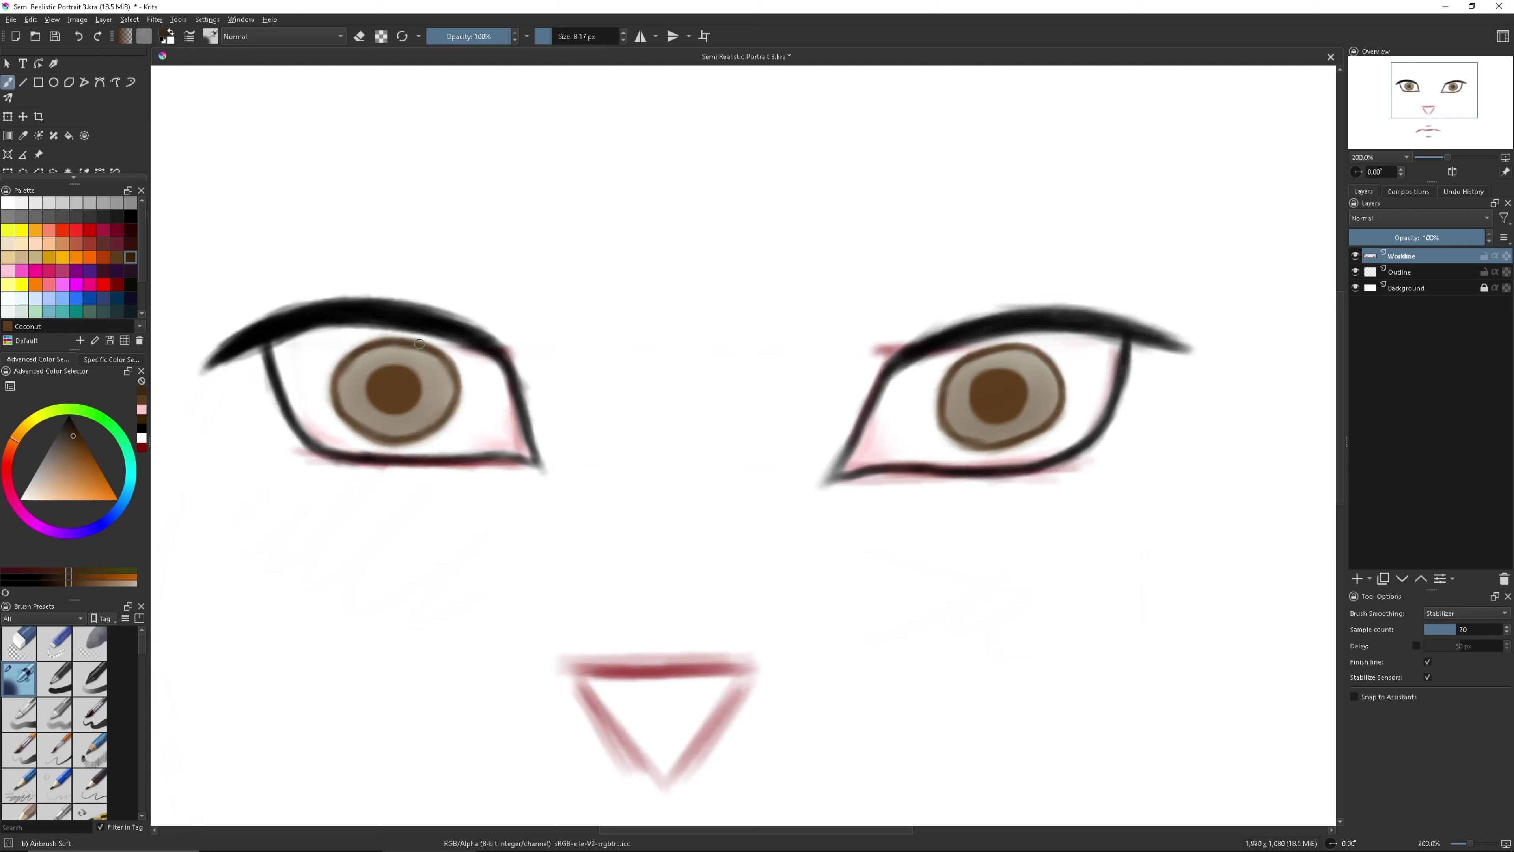
Shade the irises dark brown on top and warm orange-brown below.
click(563, 37)
mouse_move(380, 361)
mouse_down()
mouse_move(441, 382)
mouse_move(357, 358)
mouse_move(441, 370)
mouse_move(394, 358)
mouse_up()
mouse_move(954, 420)
mouse_down()
mouse_move(1013, 358)
mouse_move(977, 372)
mouse_move(1049, 351)
mouse_move(965, 358)
mouse_up()
mouse_move(453, 360)
mouse_down()
mouse_move(358, 358)
mouse_move(441, 364)
mouse_move(393, 364)
mouse_up()
click(85, 457)
drag(355, 418, 417, 411)
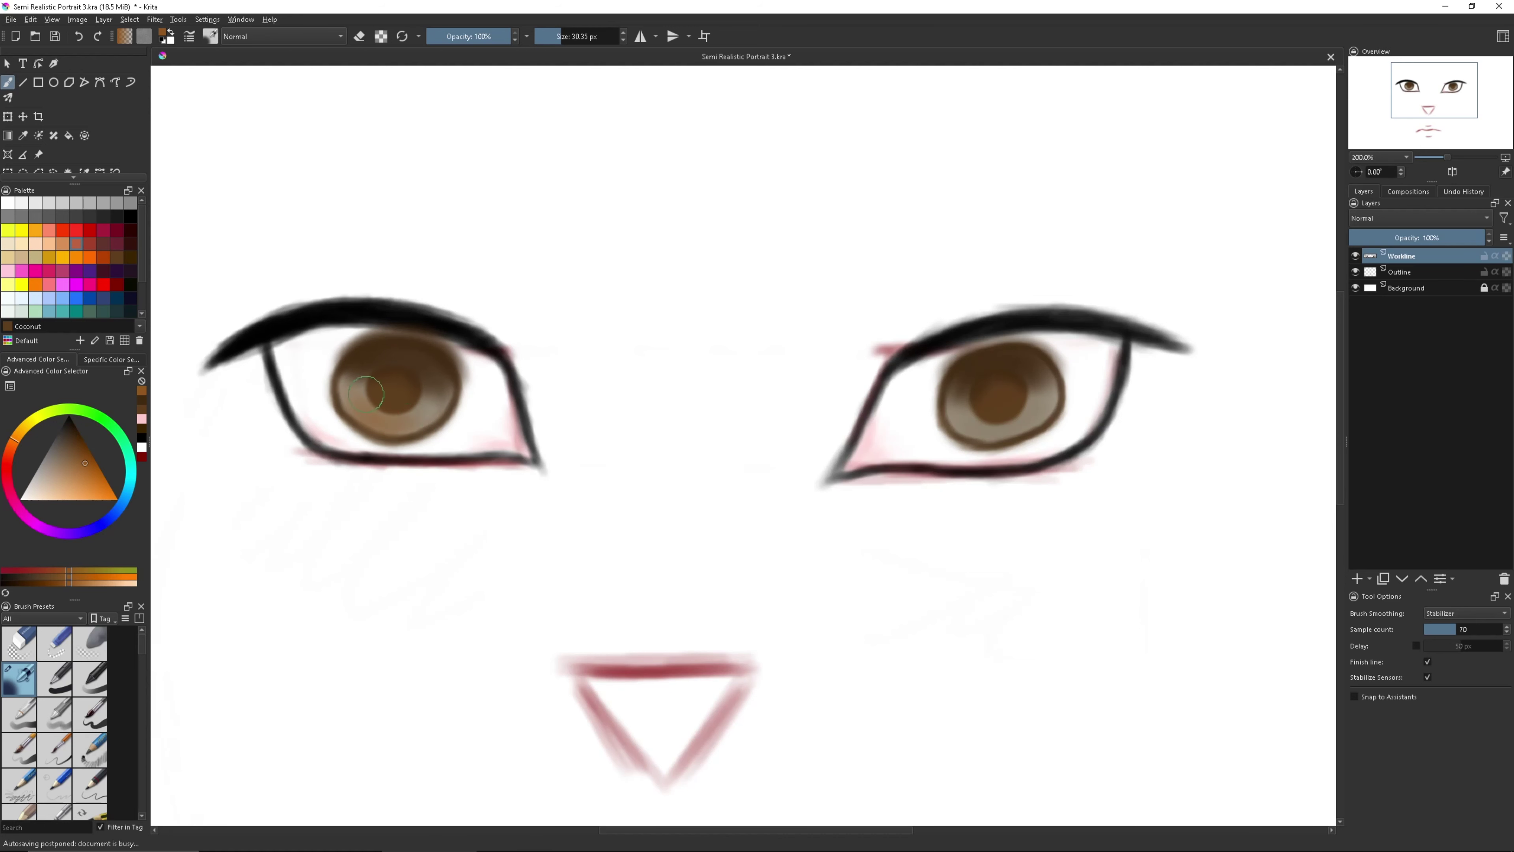
mouse_move(954, 417)
mouse_down()
mouse_move(1038, 418)
mouse_move(1007, 382)
mouse_up()
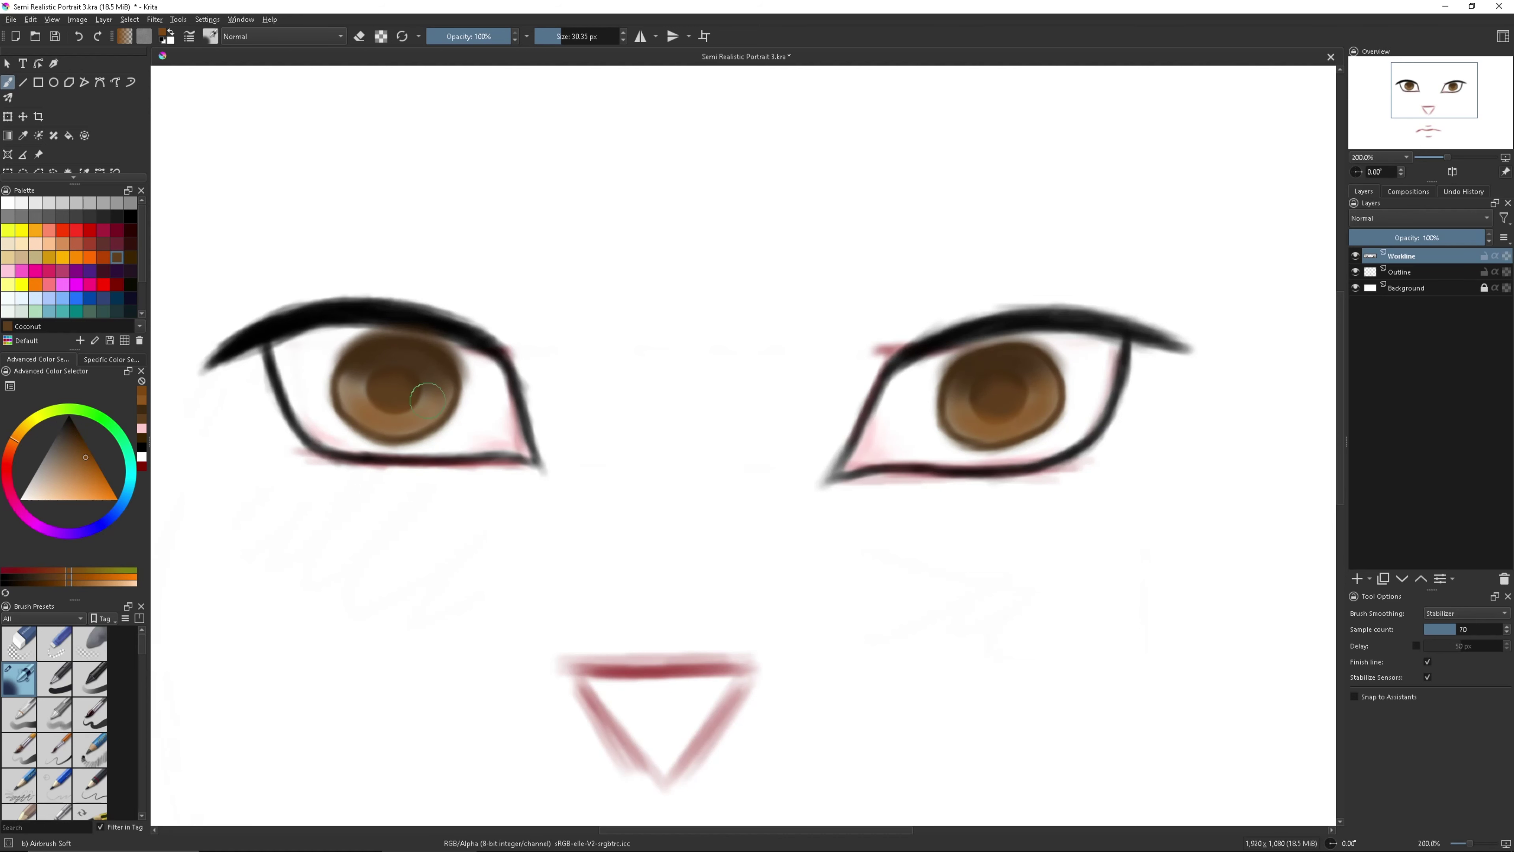
Draw radial striations in the left iris with Pencil 1 Sketch and blend them.
key(slash)
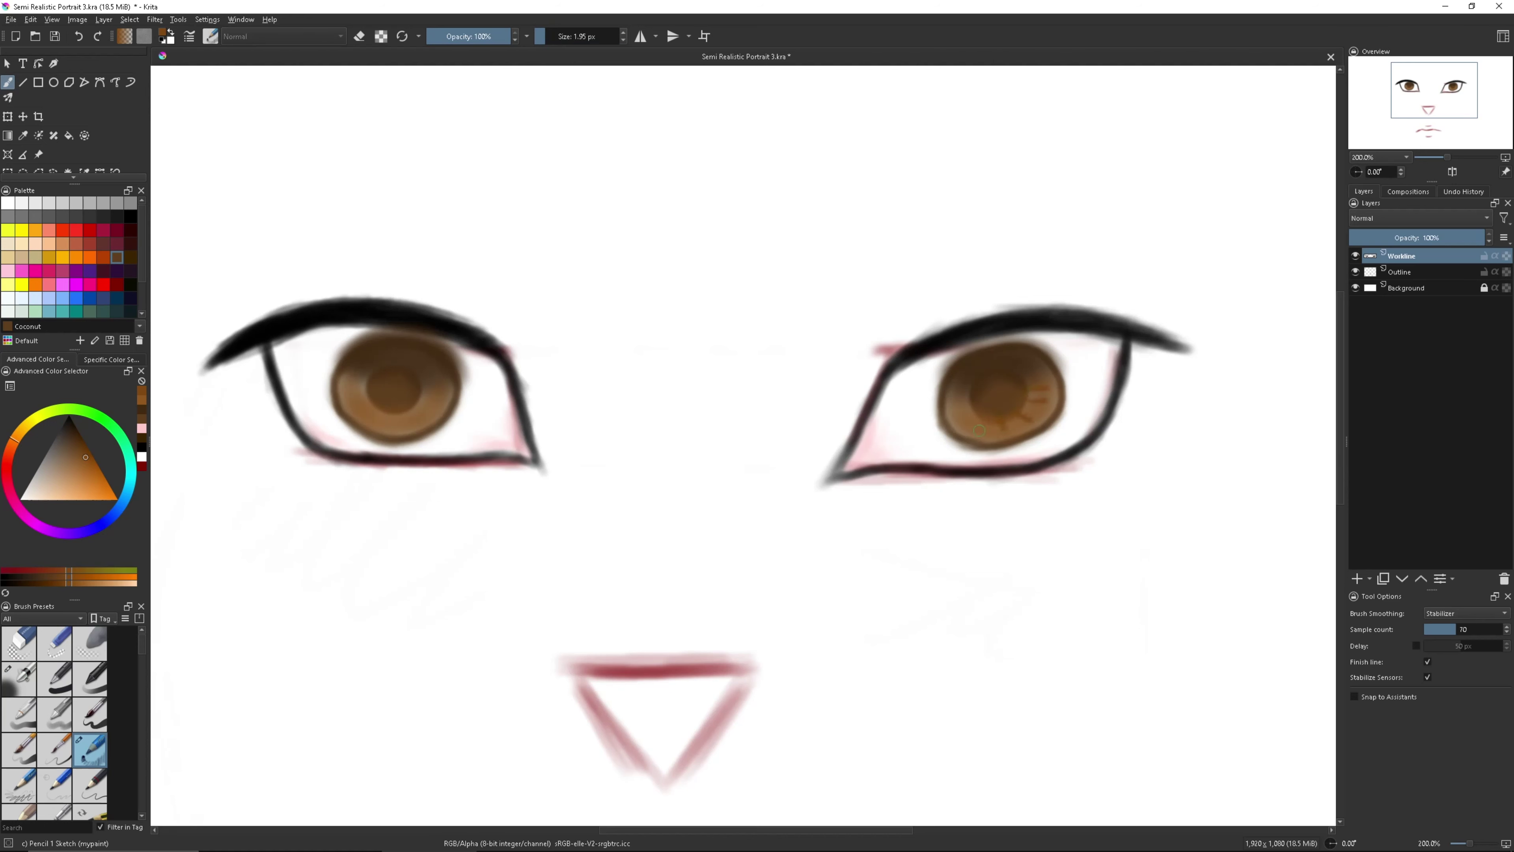
drag(435, 388, 370, 412)
drag(112, 494, 91, 487)
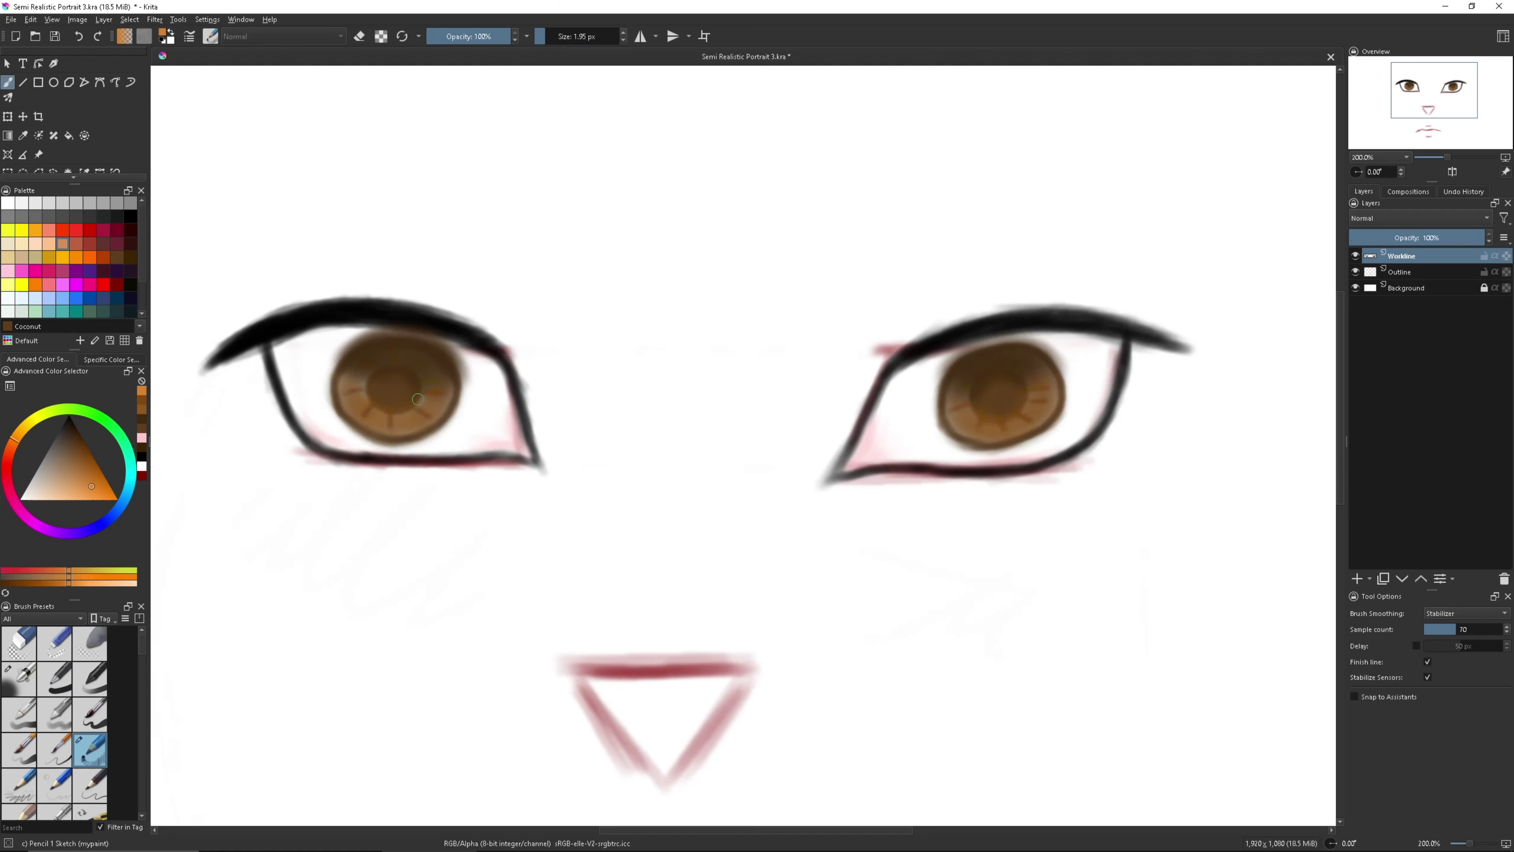
click(73, 435)
drag(352, 375, 376, 368)
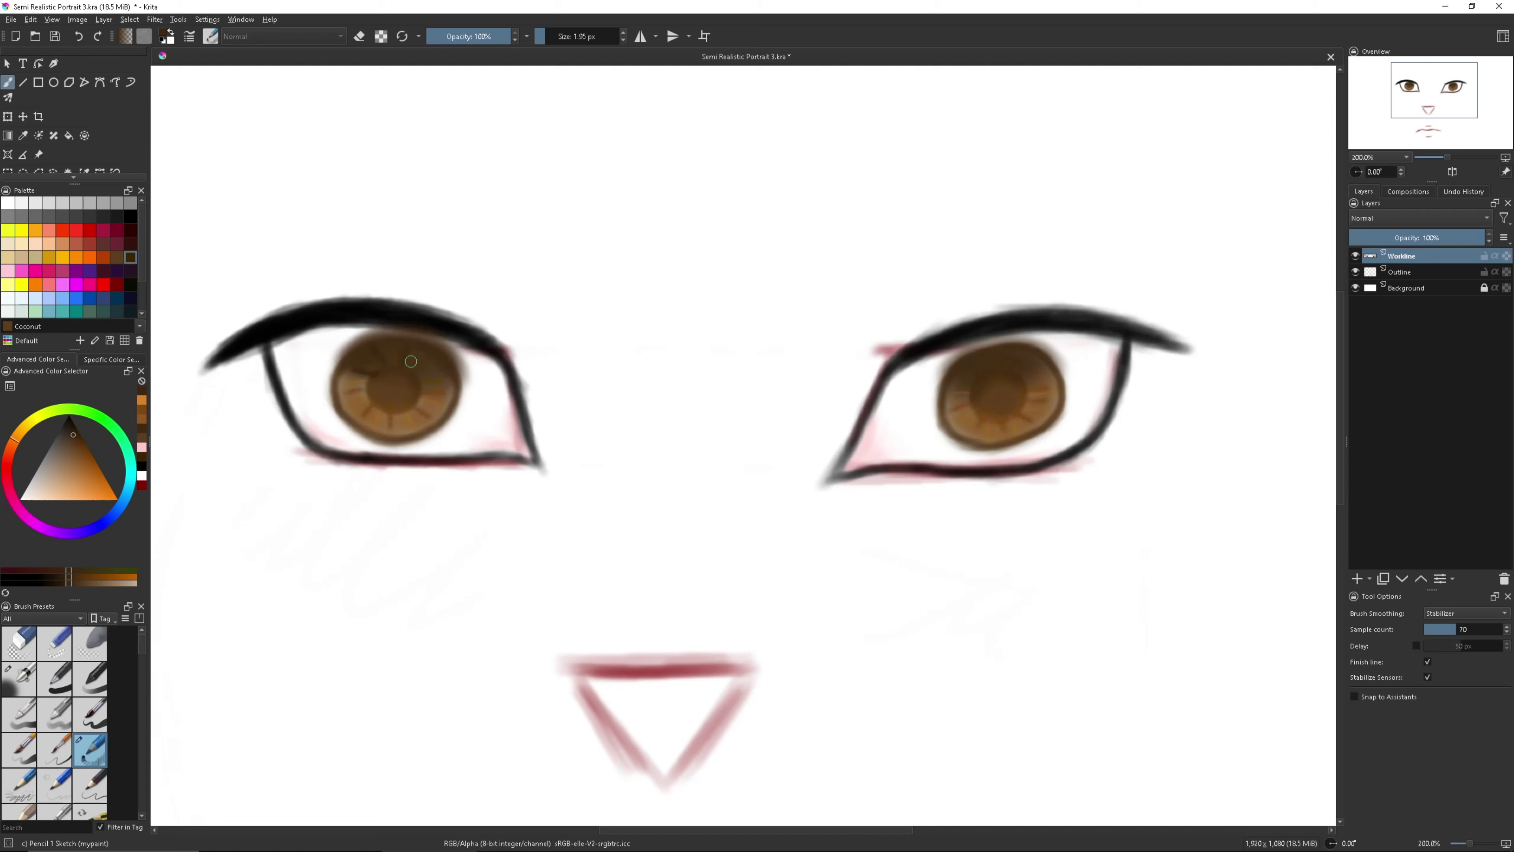
key(slash)
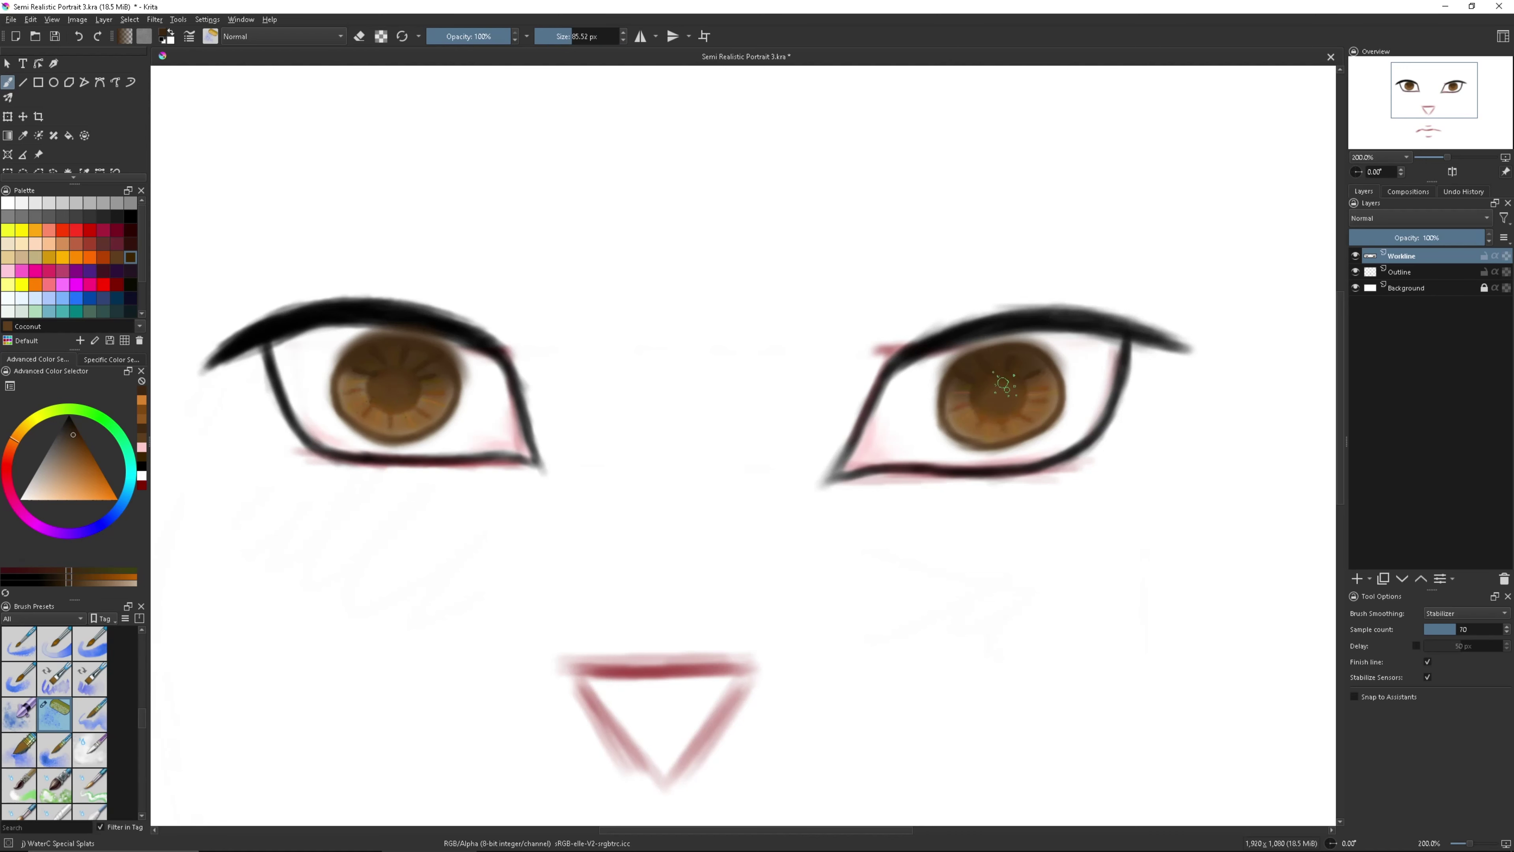
key(slash)
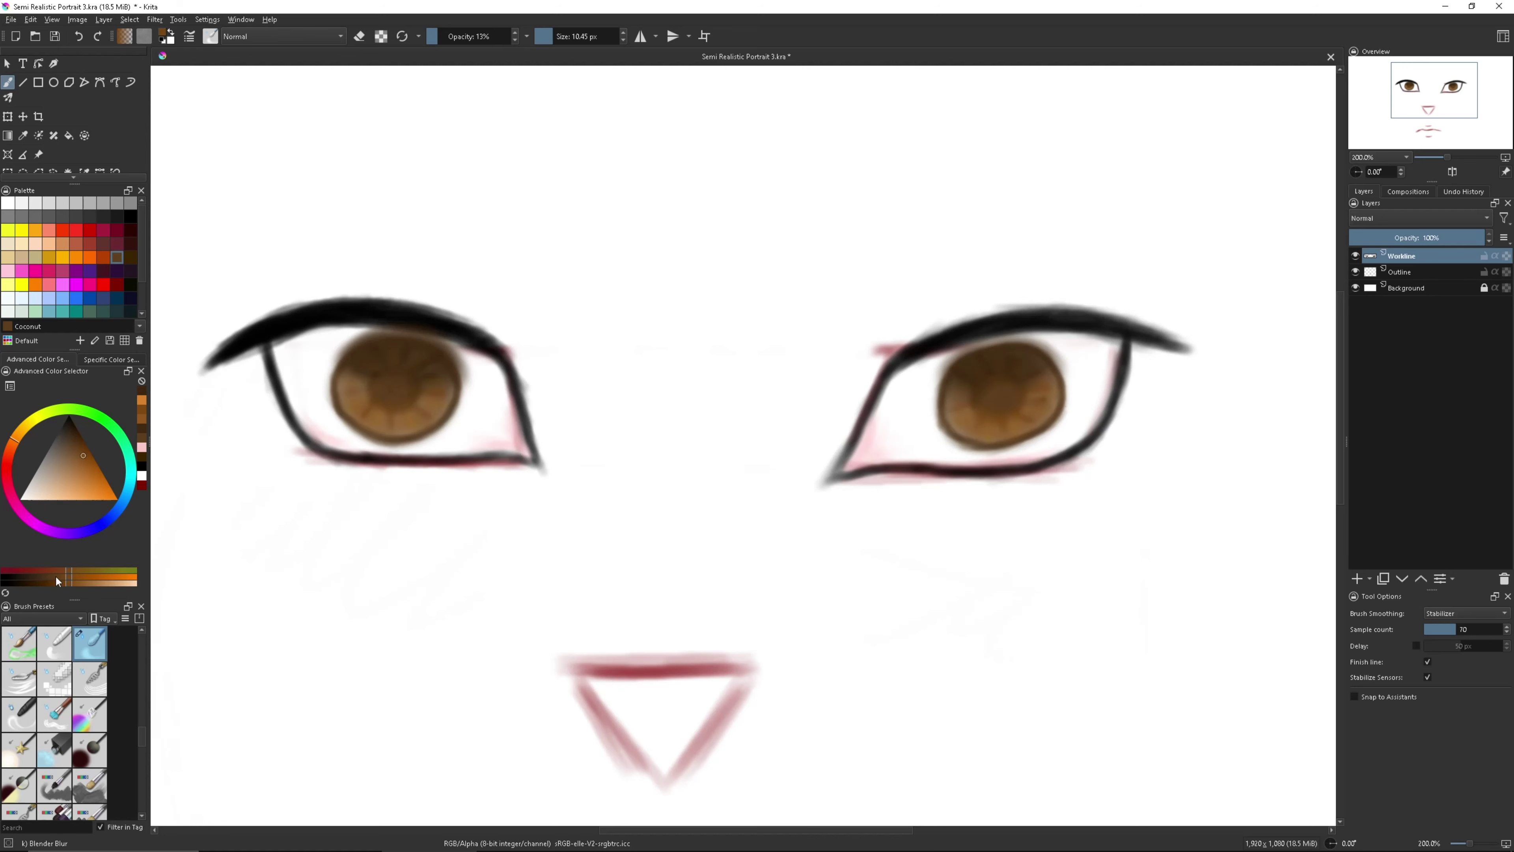
key(slash)
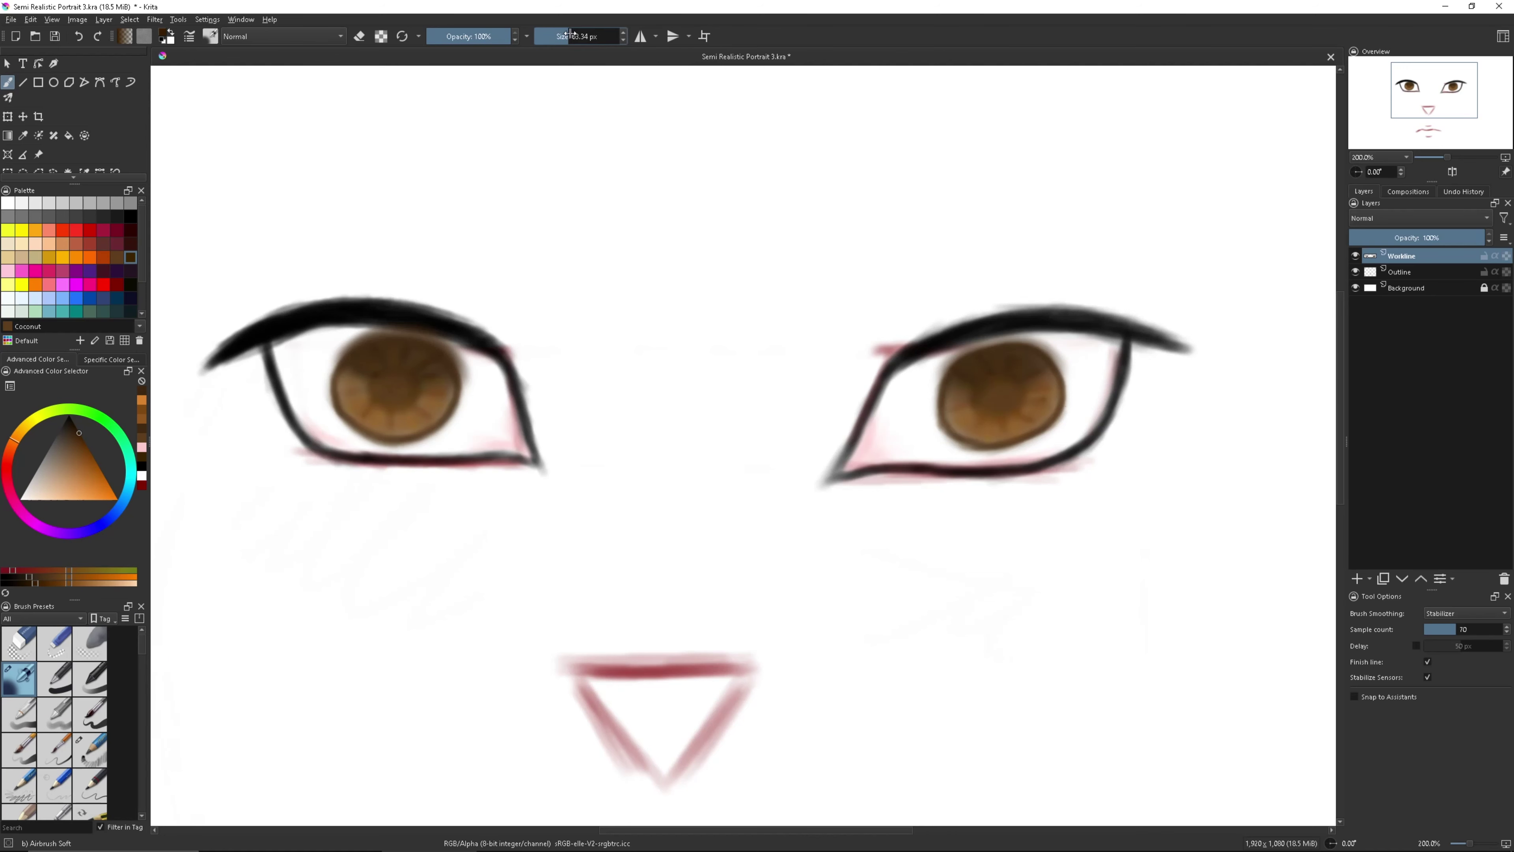
Darken both pupil centres with a low-opacity very dark brown airbrush, then soften.
click(71, 422)
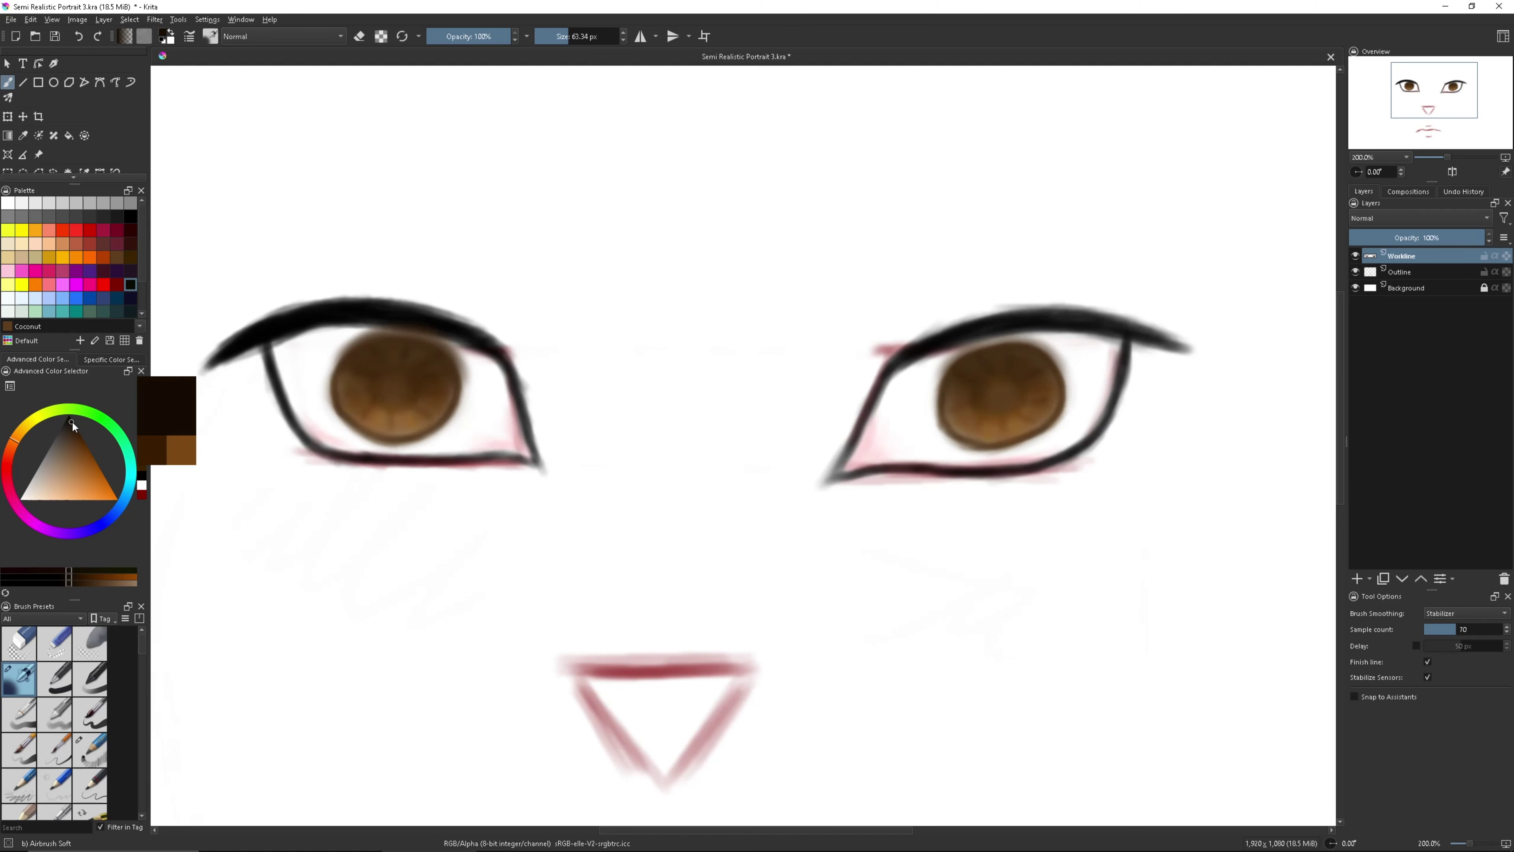
key(bracketleft)
key(bracketleft)
key(bracketleft)
click(455, 36)
click(563, 36)
click(999, 391)
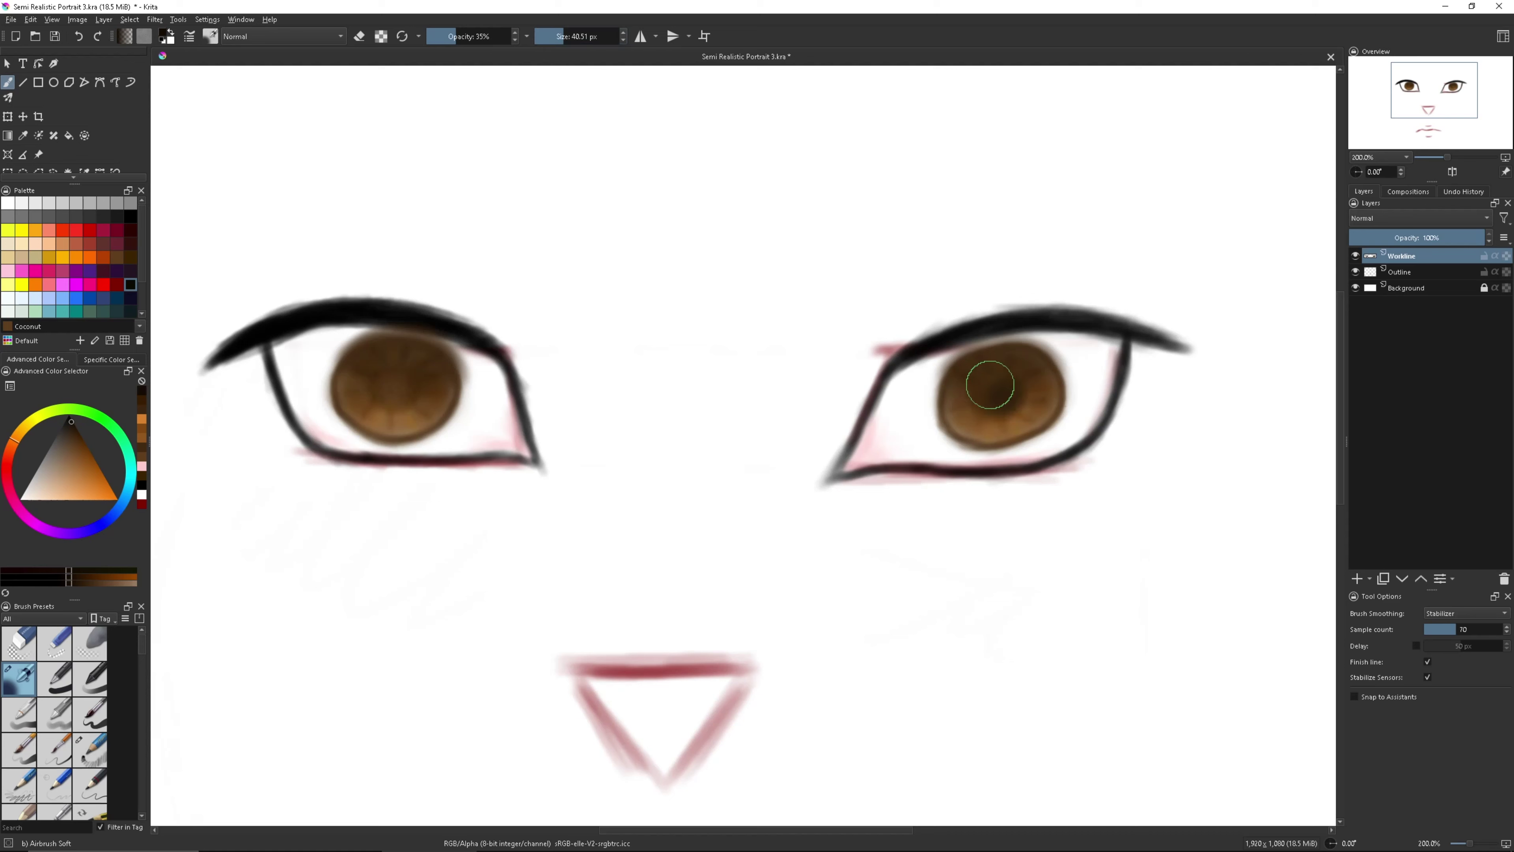
key(slash)
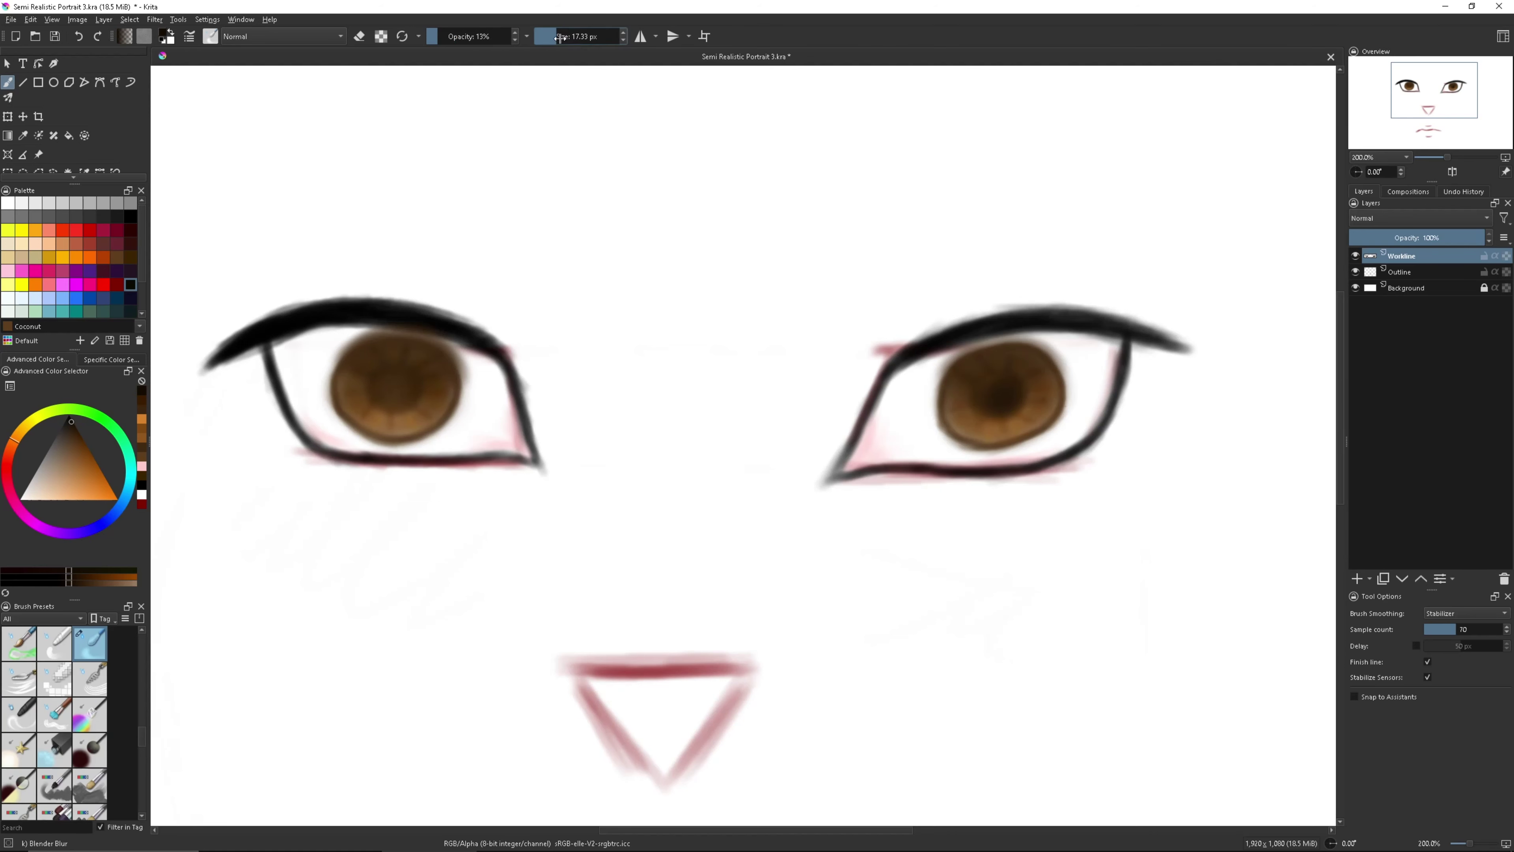
key(slash)
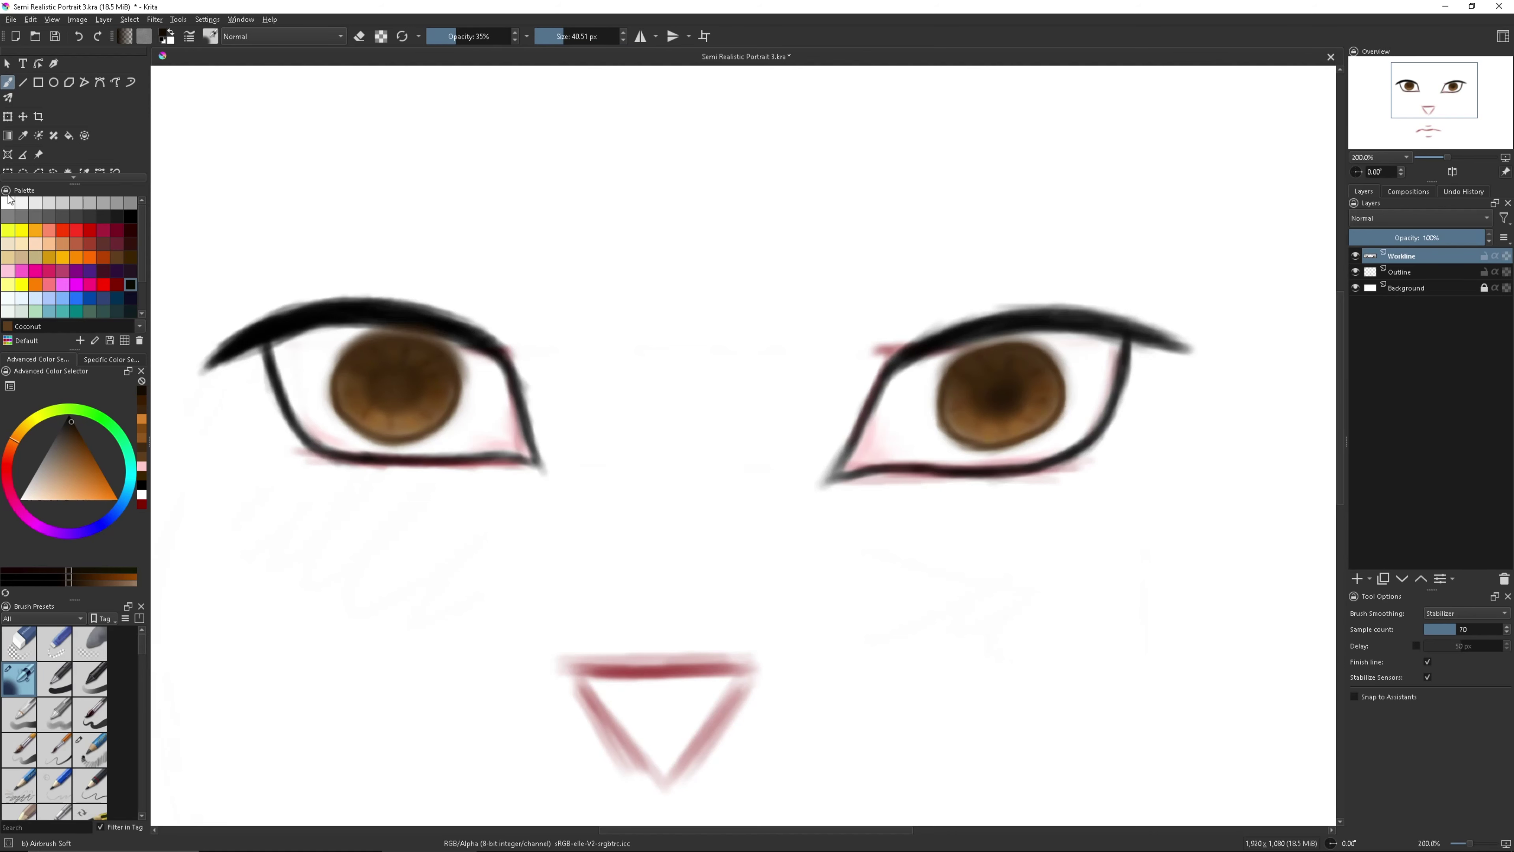
Add white catchlights to both irises.
ctrl+click(830, 304)
click(1022, 364)
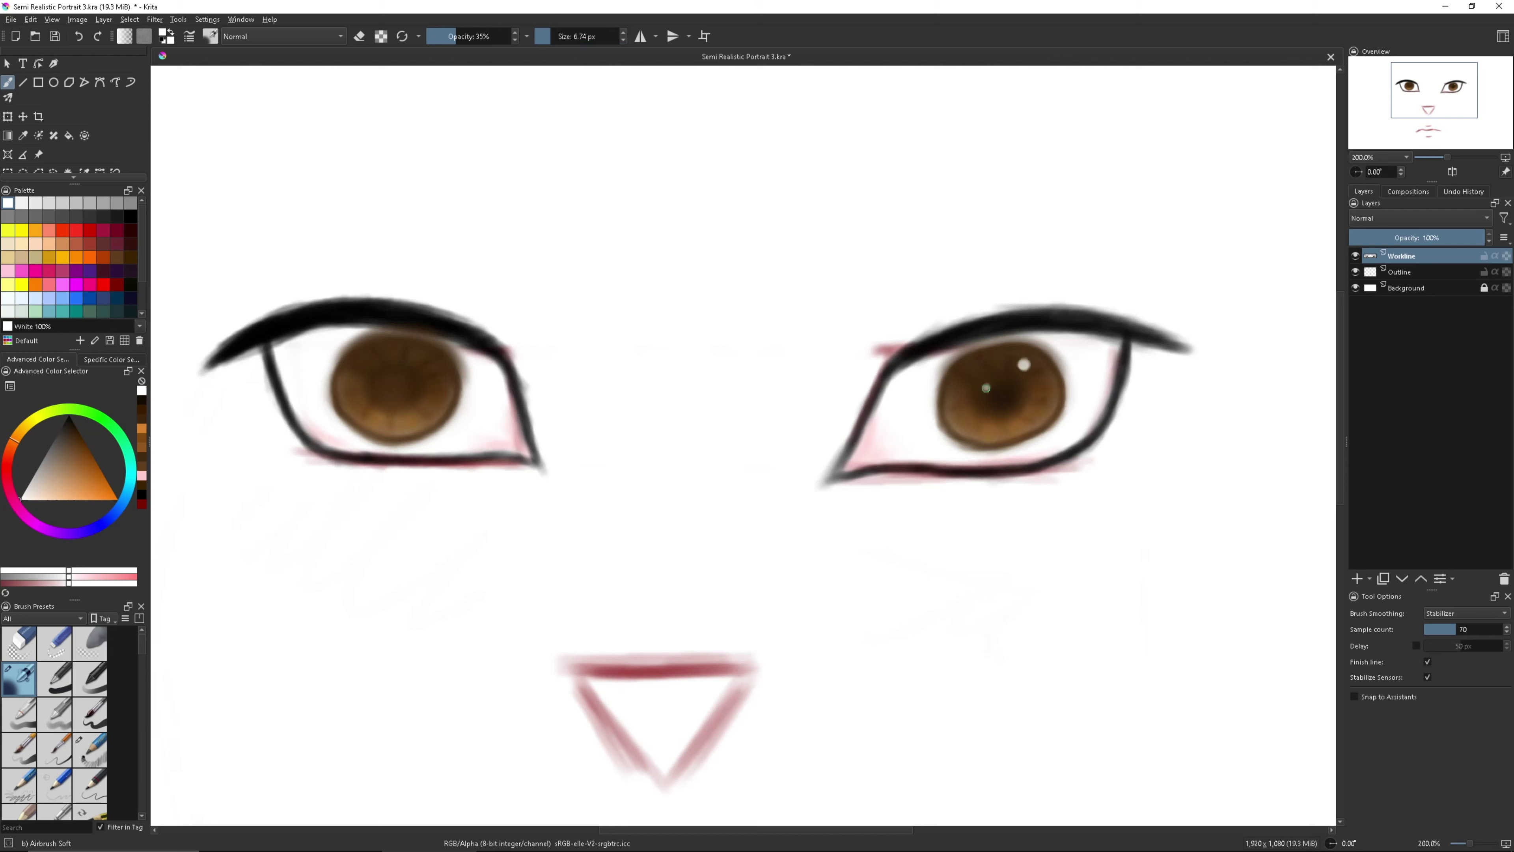
click(371, 355)
Thicken both upper lash lines in black at full opacity.
click(131, 217)
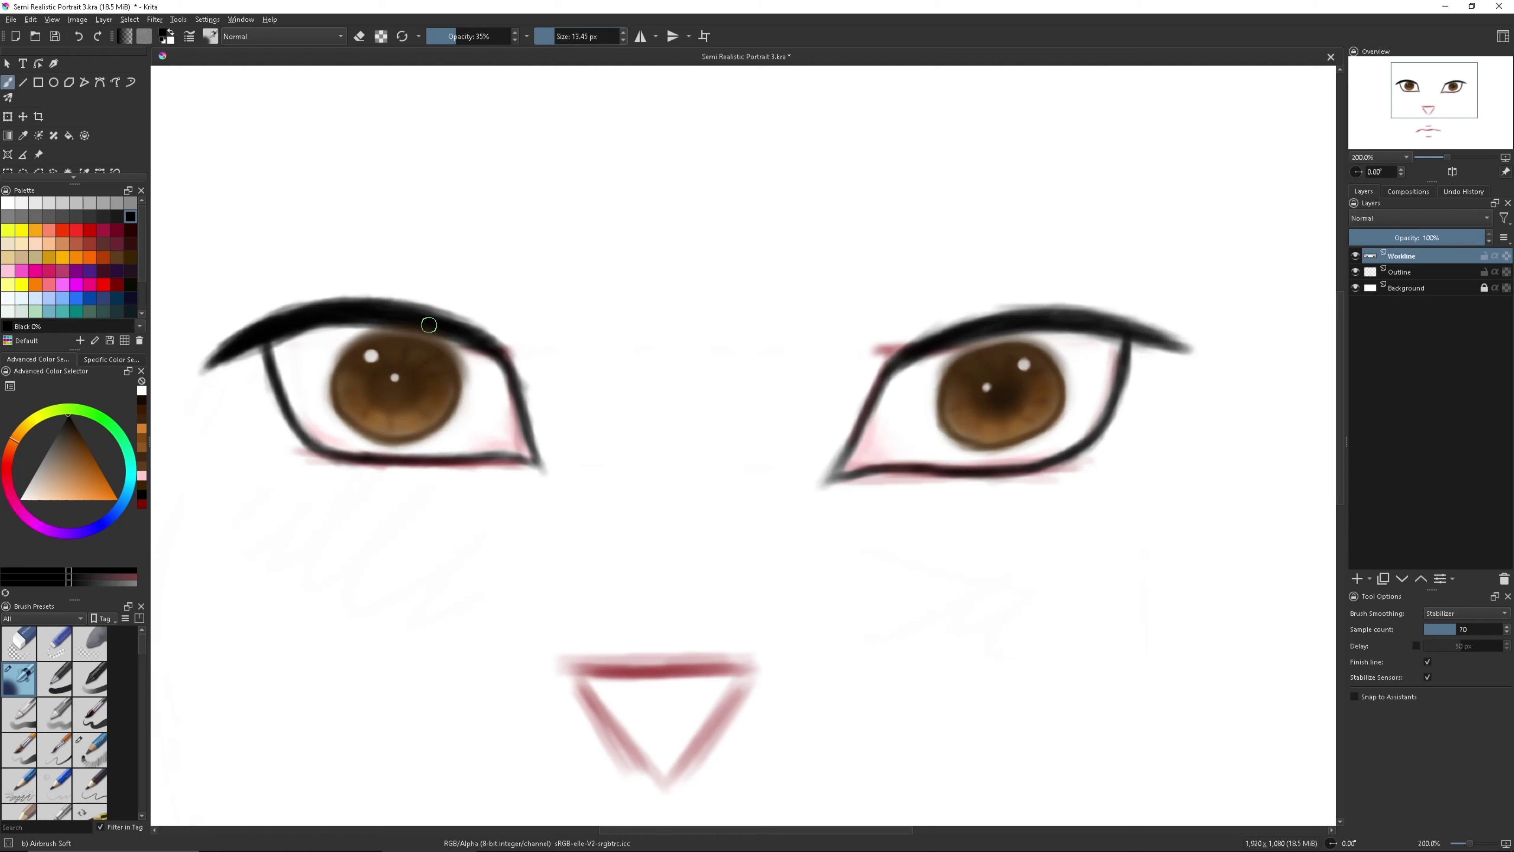
click(500, 36)
click(557, 36)
drag(429, 324, 280, 332)
drag(900, 361, 1165, 345)
drag(468, 339, 391, 318)
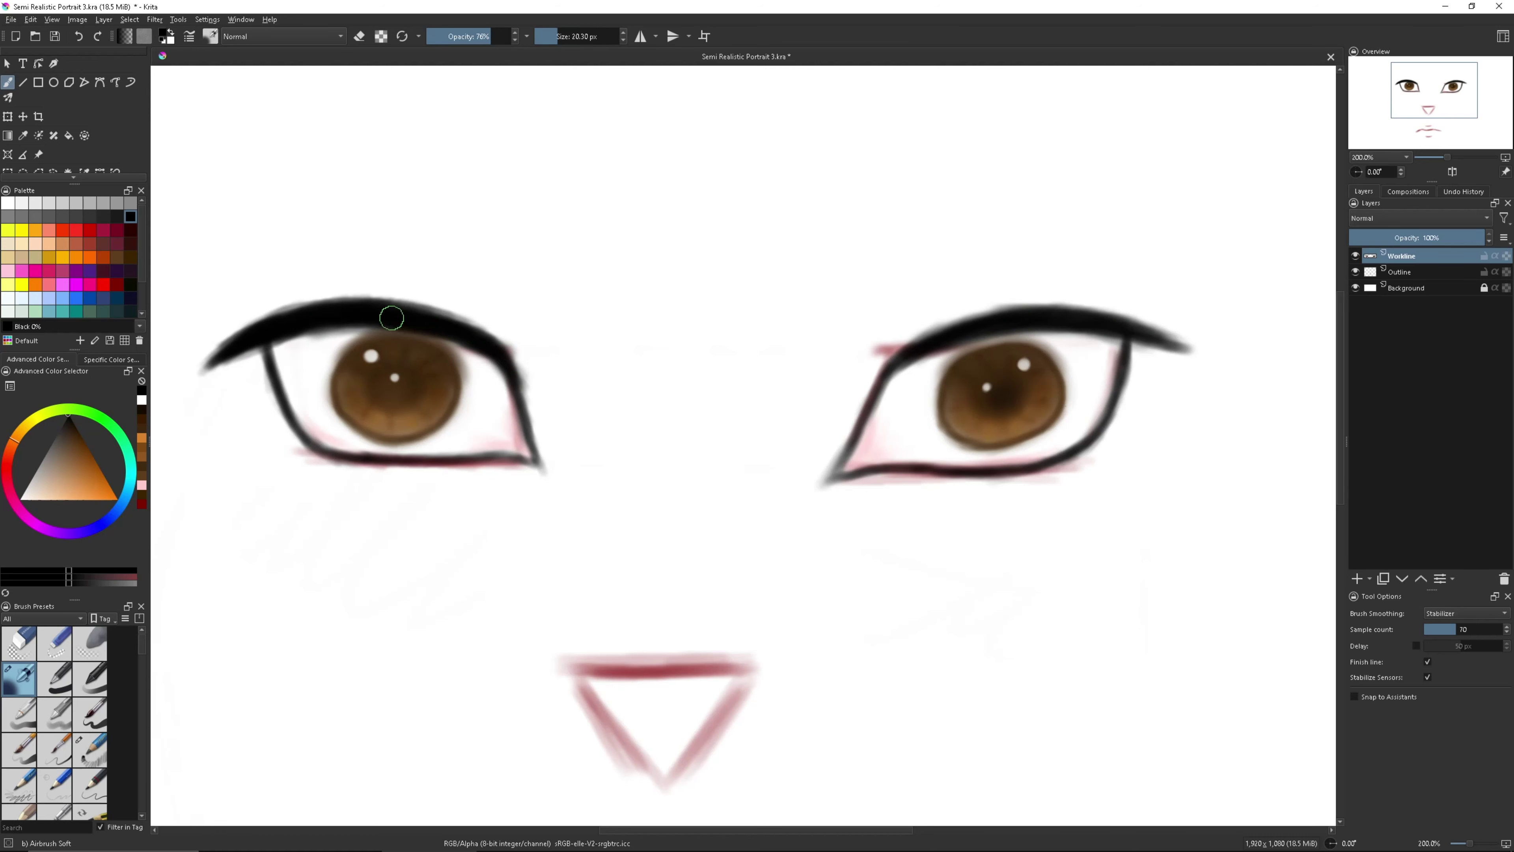
Tint the right eye's inner corner pink and darken its inner lash line.
click(7, 271)
drag(868, 436, 921, 451)
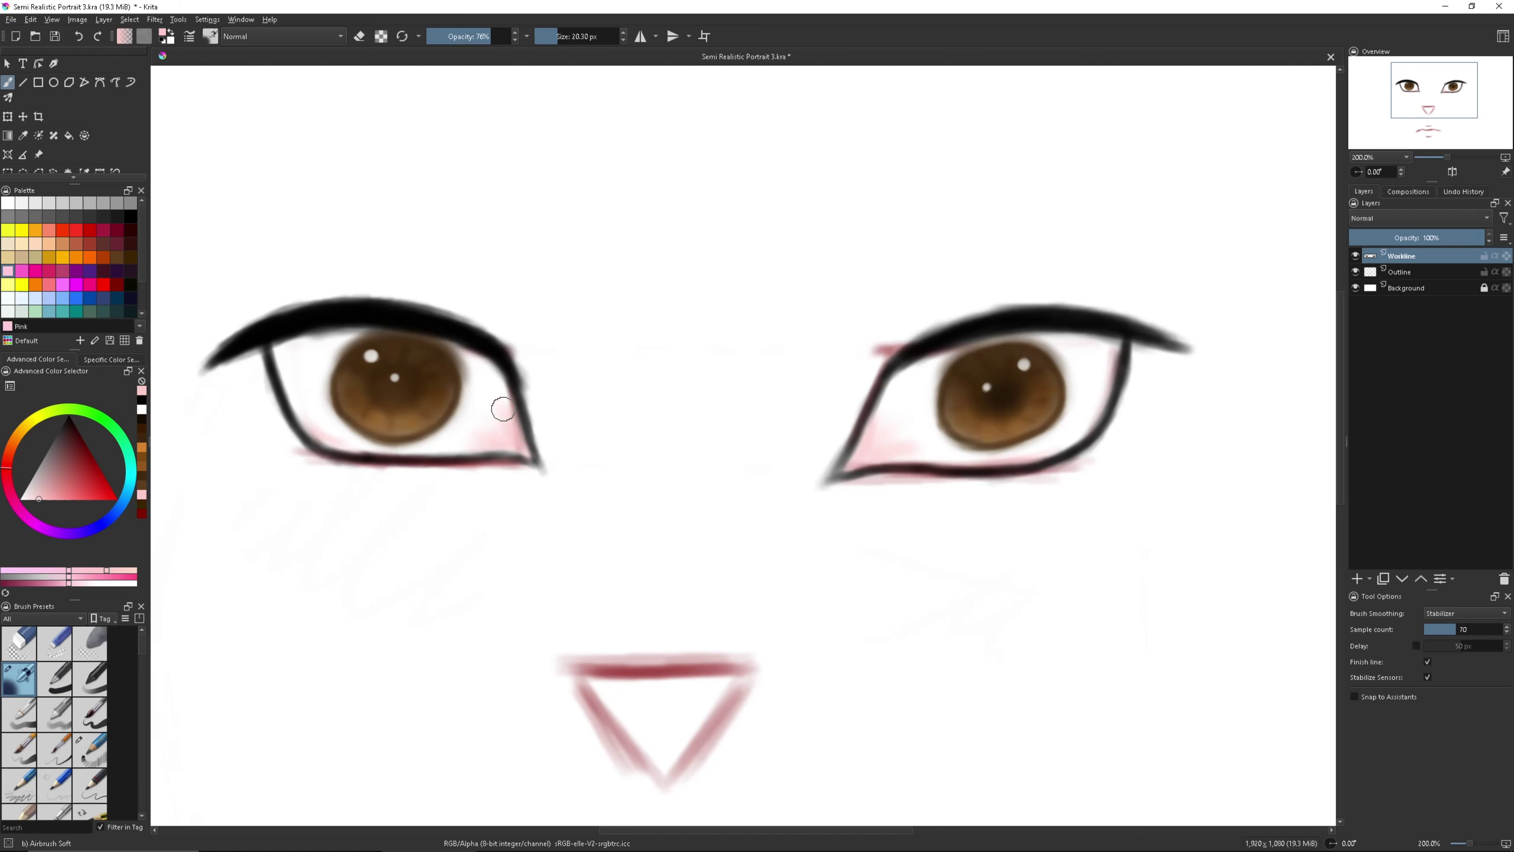
click(130, 216)
drag(924, 343, 862, 412)
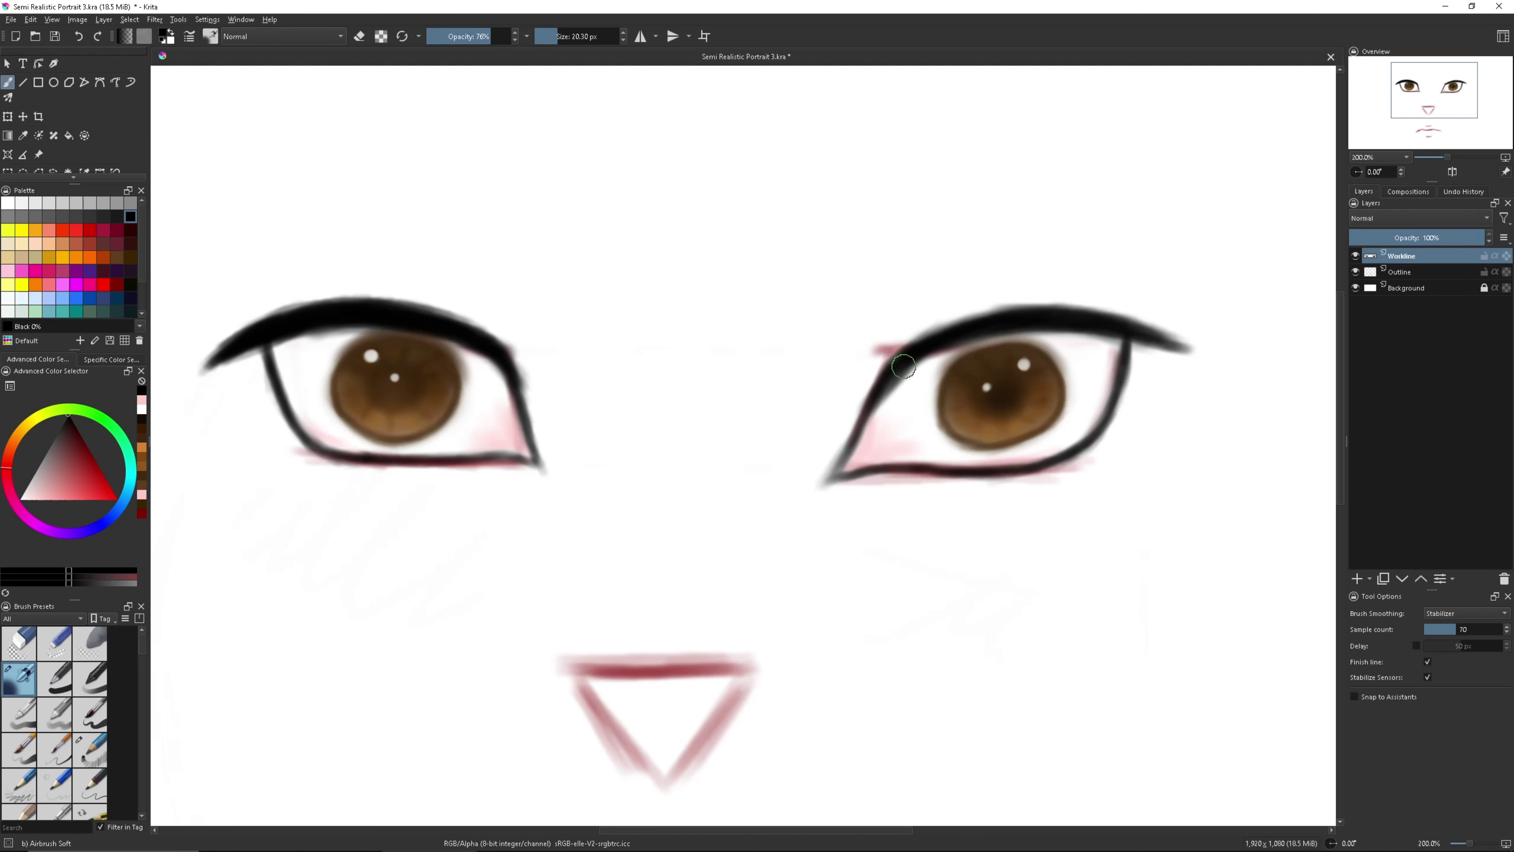
click(551, 36)
key(slash)
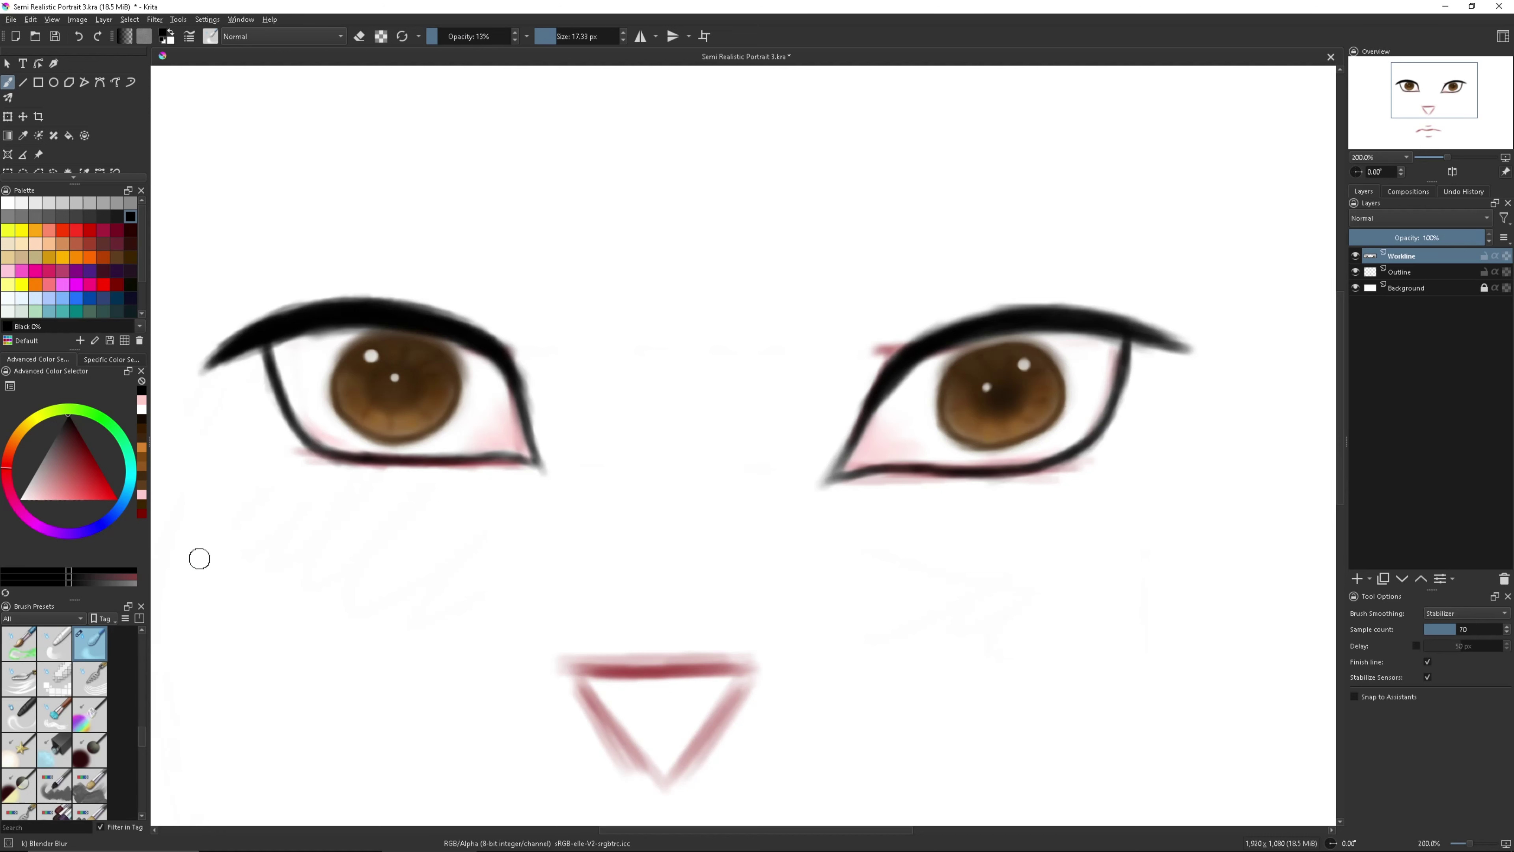
key(slash)
click(21, 257)
Add a Coconut highlight to the right iris and darken both upper lash lines.
click(623, 41)
drag(1005, 427, 985, 424)
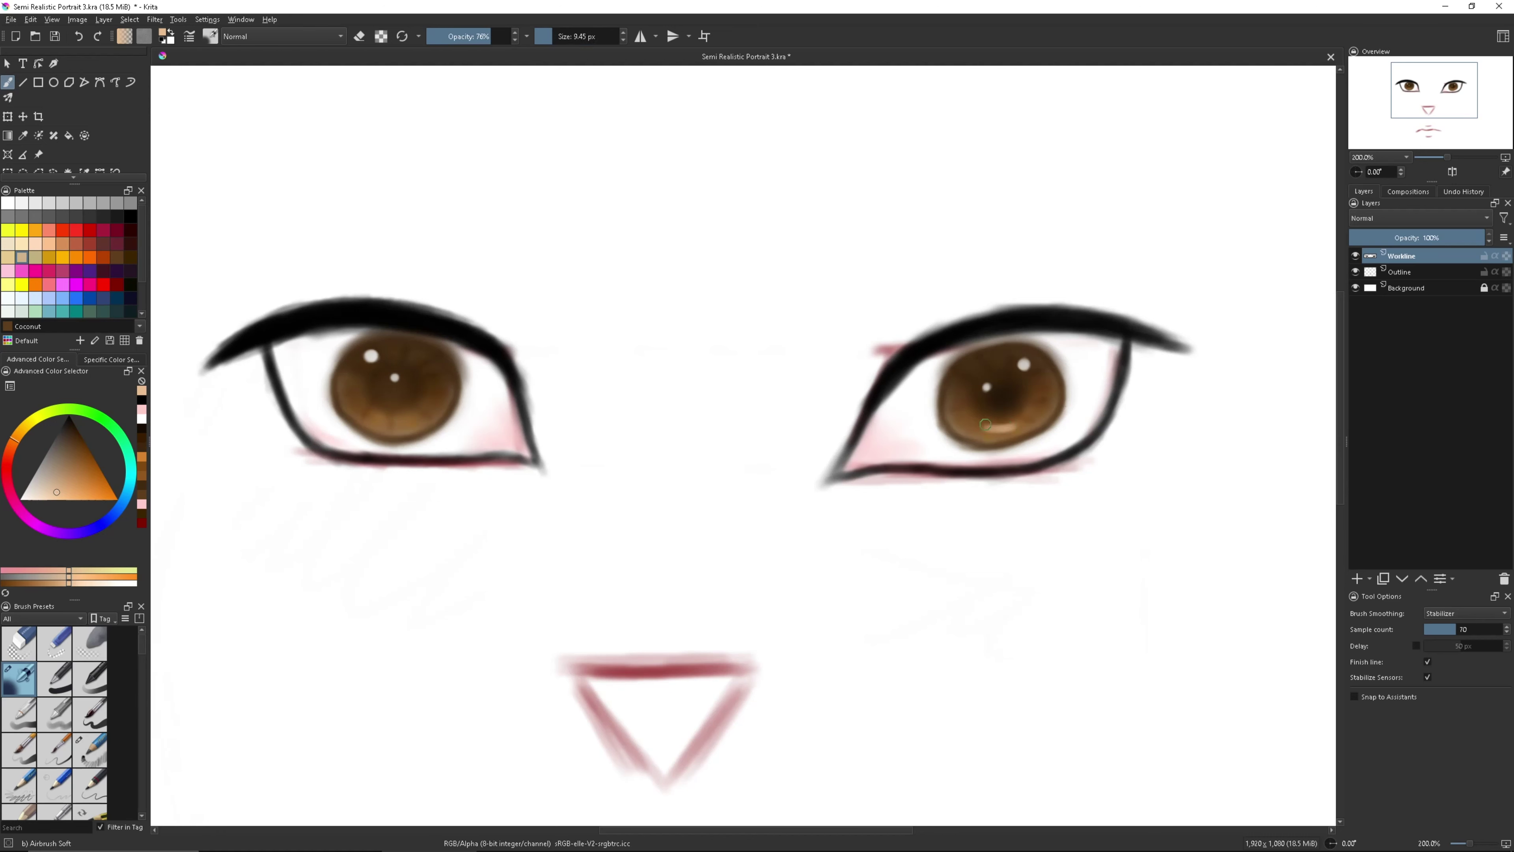
key(slash)
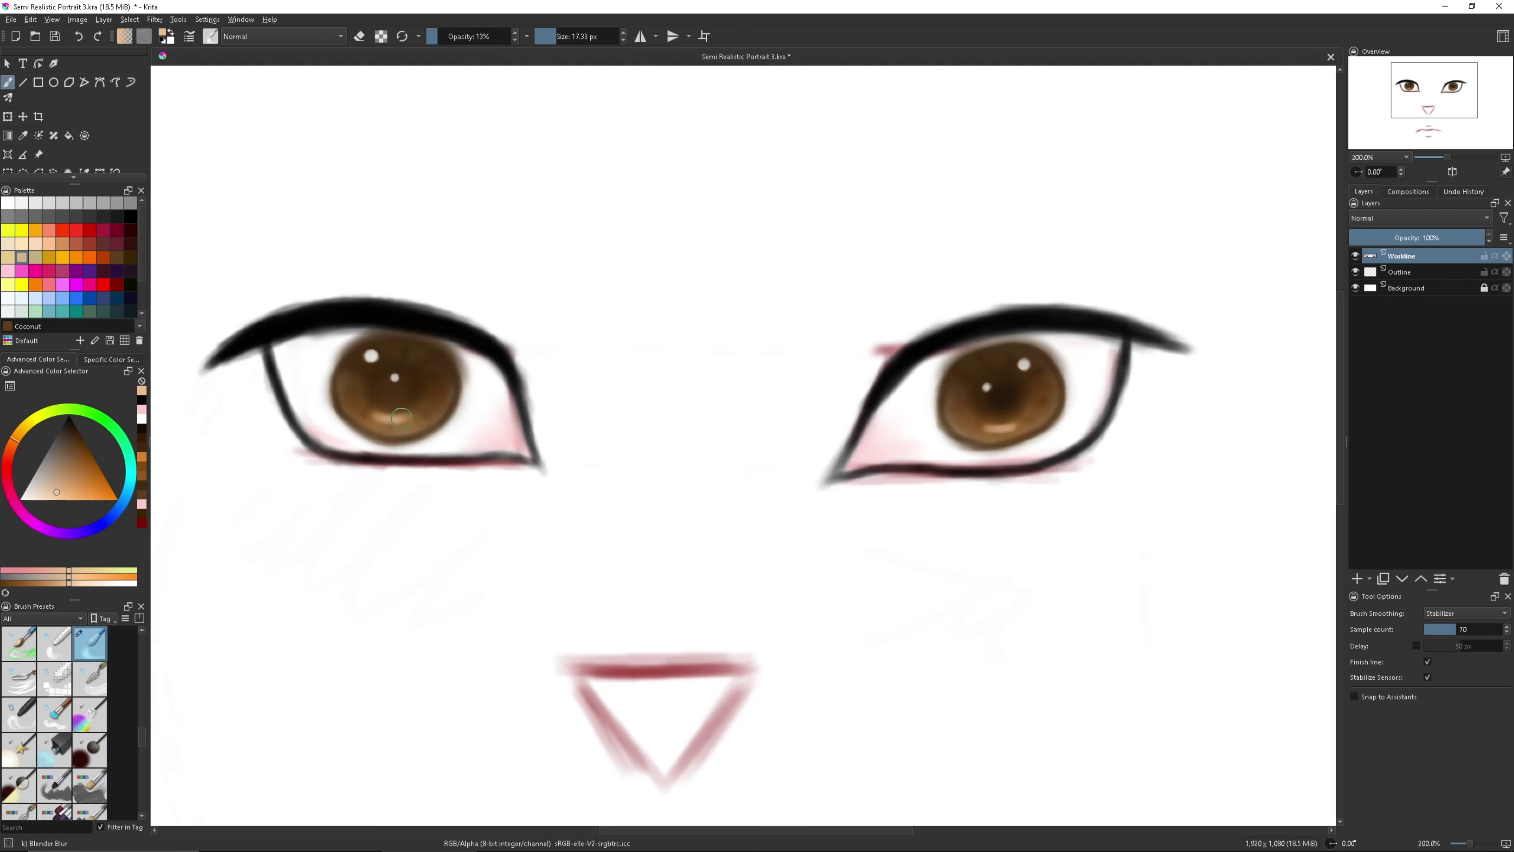
key(slash)
key(d)
drag(1104, 328, 958, 336)
mouse_move(477, 330)
mouse_down()
mouse_move(251, 343)
mouse_move(288, 338)
mouse_up()
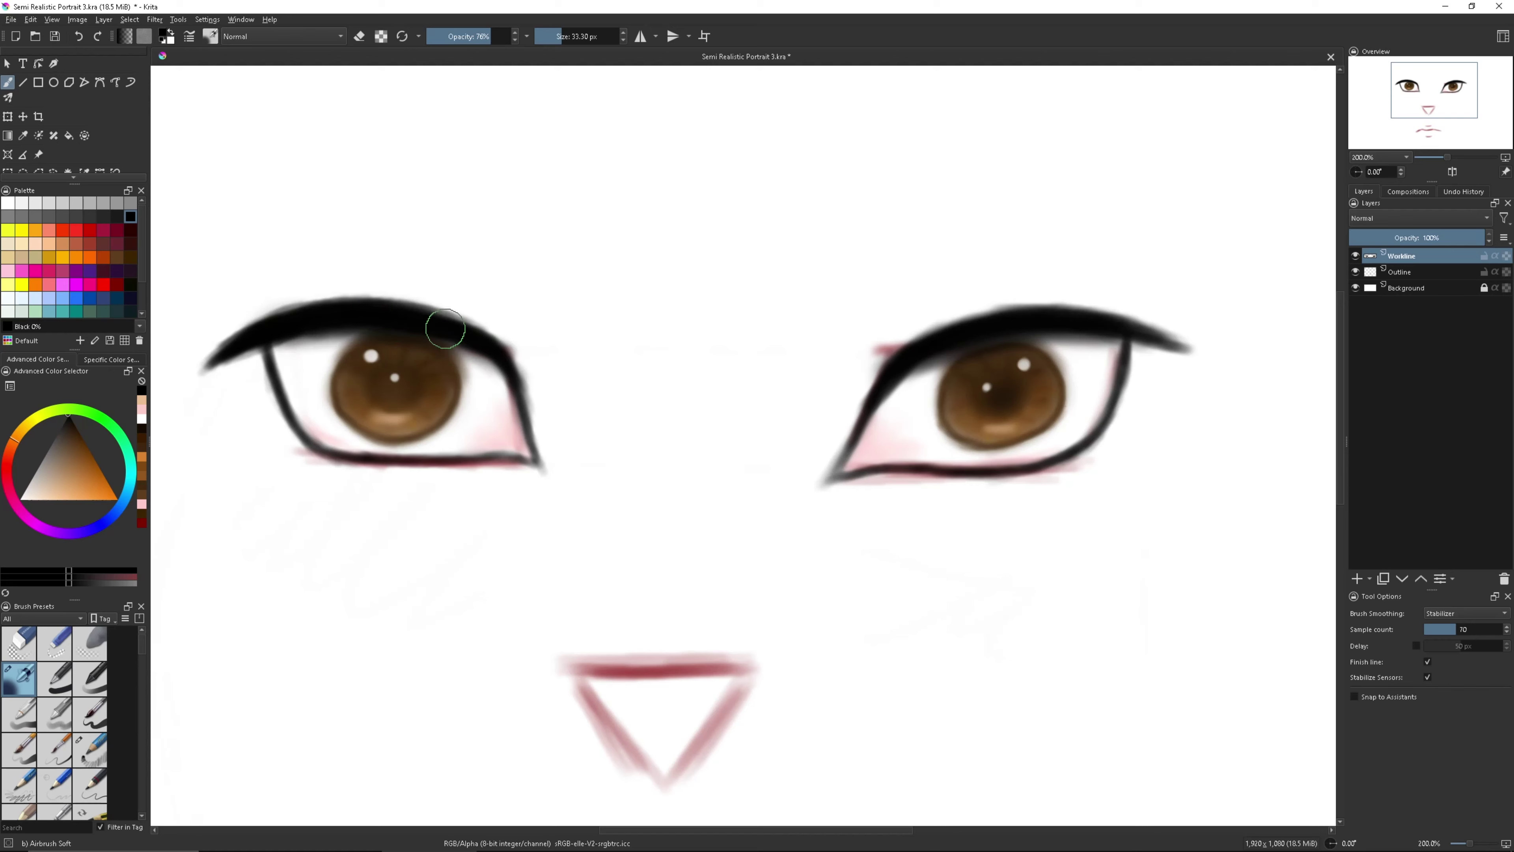
Name the new layer Skin Tone and move it below Outline.
text(Skin Tone)
key(Return)
key(ctrl+Page_Down)
Airbrush soft pink over the cheeks, chin and forehead.
drag(709, 763, 779, 663)
drag(512, 412, 672, 731)
drag(578, 568, 750, 778)
drag(981, 307, 574, 170)
drag(489, 250, 506, 370)
click(499, 37)
drag(499, 37, 495, 37)
mouse_move(929, 507)
mouse_down()
mouse_move(885, 709)
mouse_move(608, 575)
mouse_move(805, 666)
mouse_move(577, 361)
mouse_move(591, 349)
mouse_up()
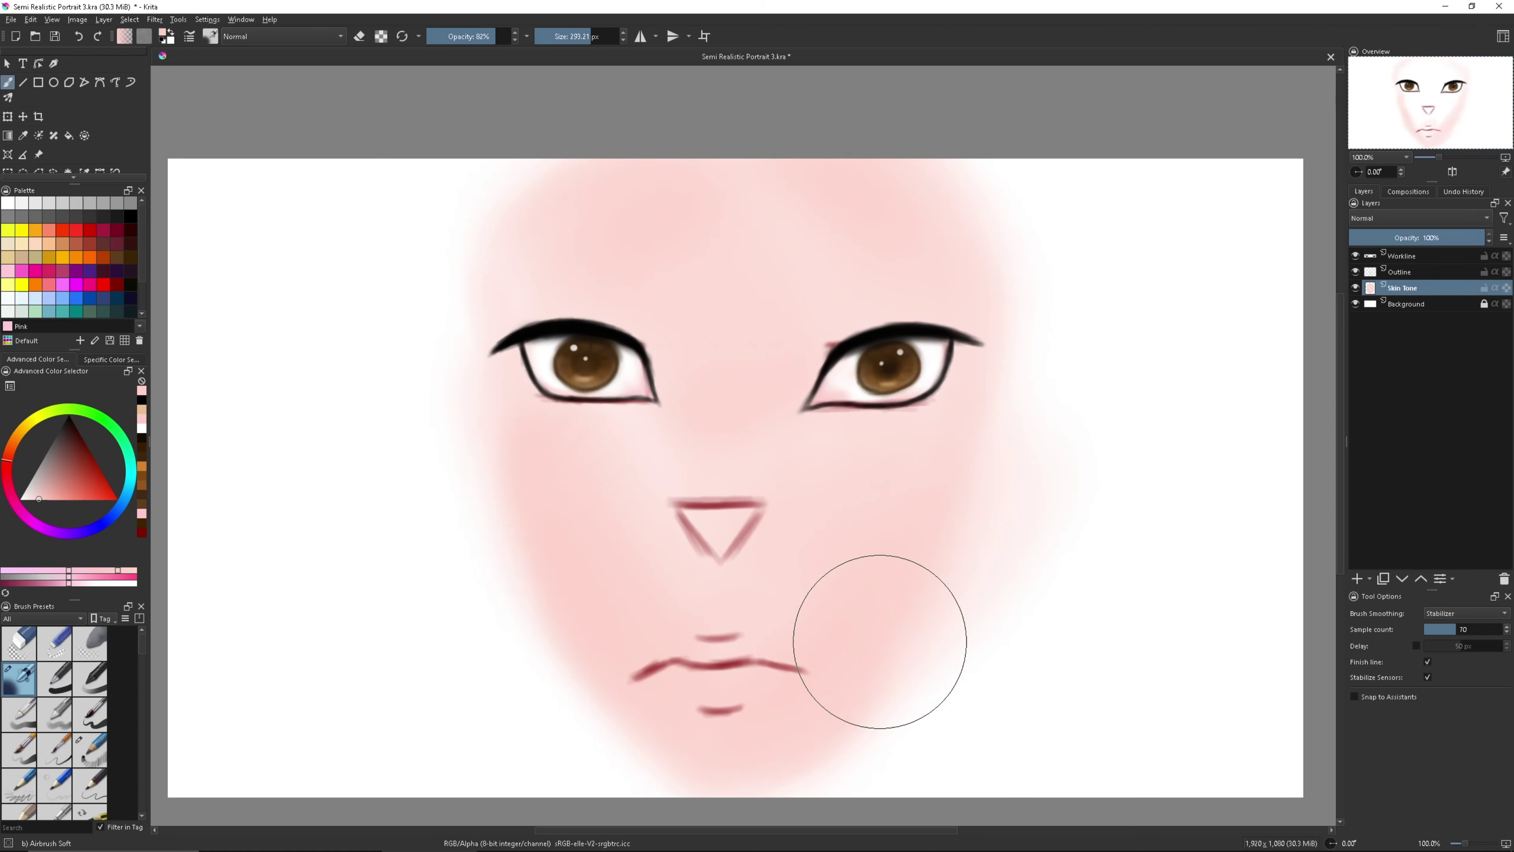
Rework the pink on the left cheek, then choose a warmer pink-beige colour.
key(e)
drag(624, 659, 507, 422)
key(e)
click(55, 489)
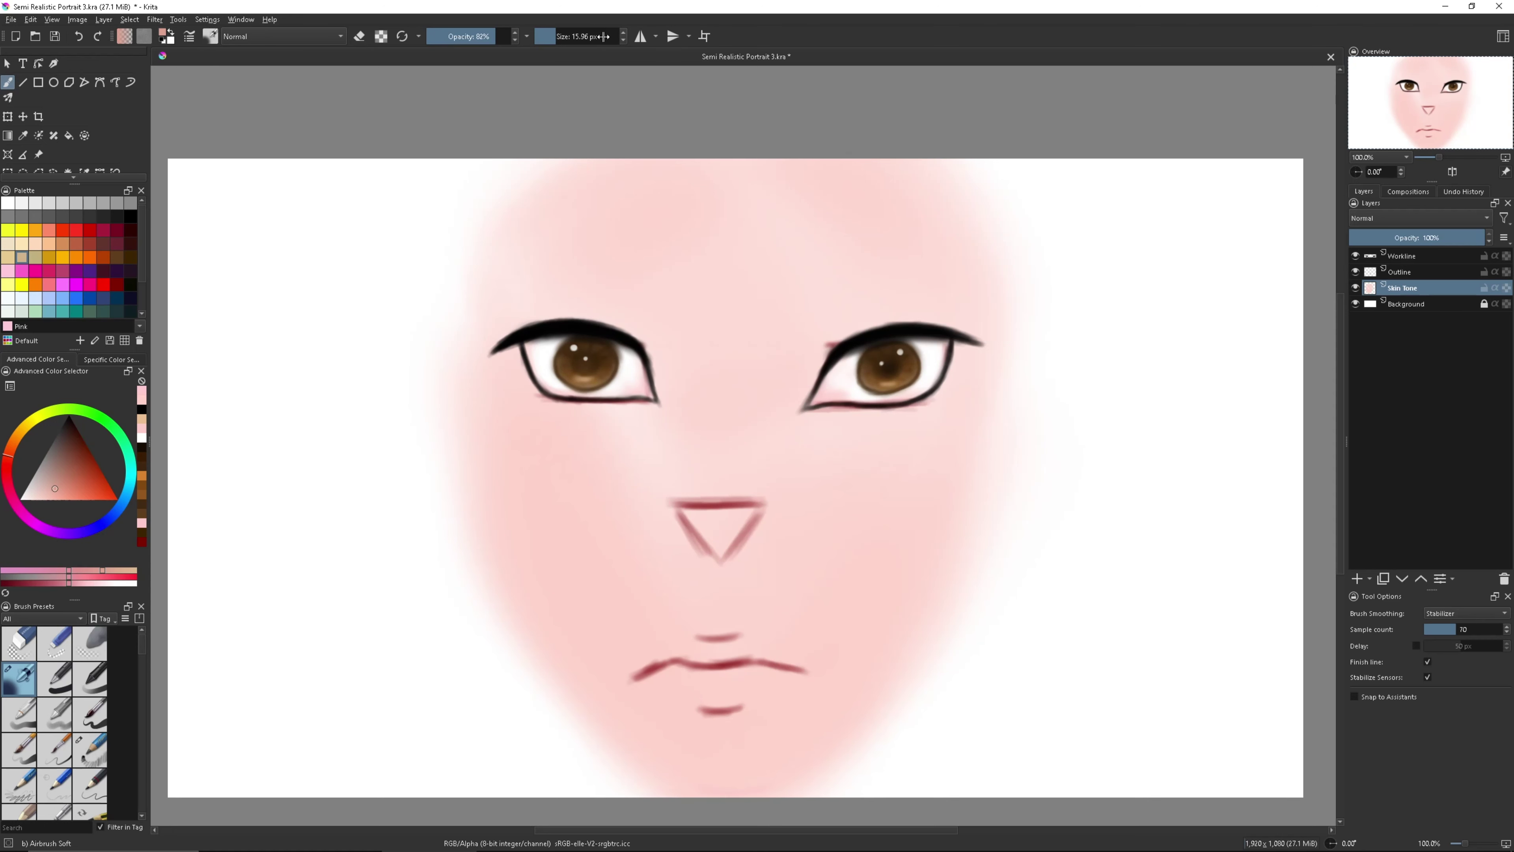
Draw both jawlines from the chin, a lower-right neck line, and the nose bridge into the left brow.
drag(629, 753, 976, 434)
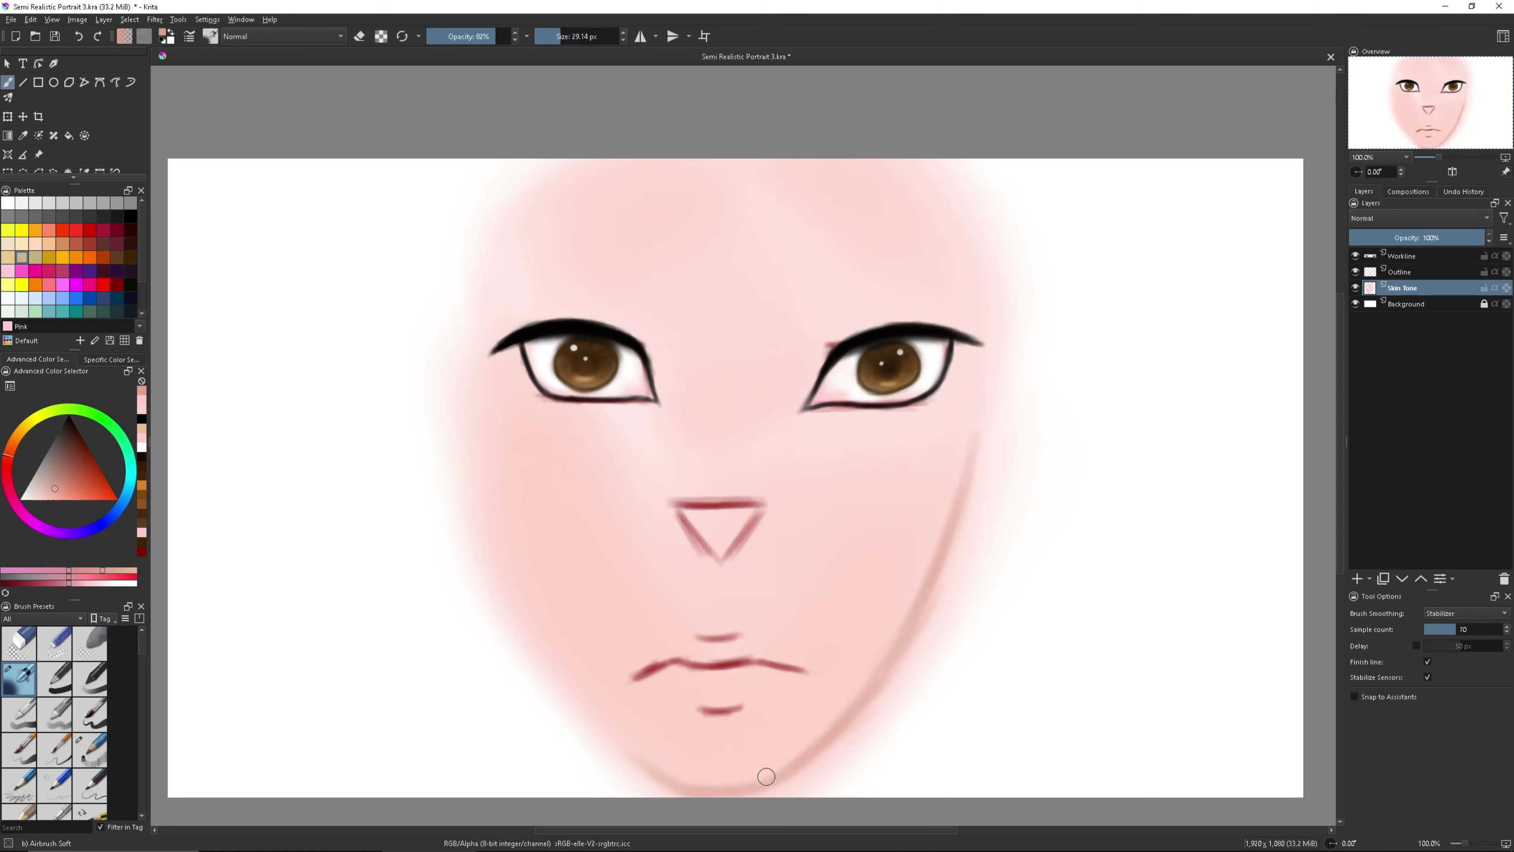
drag(599, 738, 463, 443)
drag(859, 719, 819, 796)
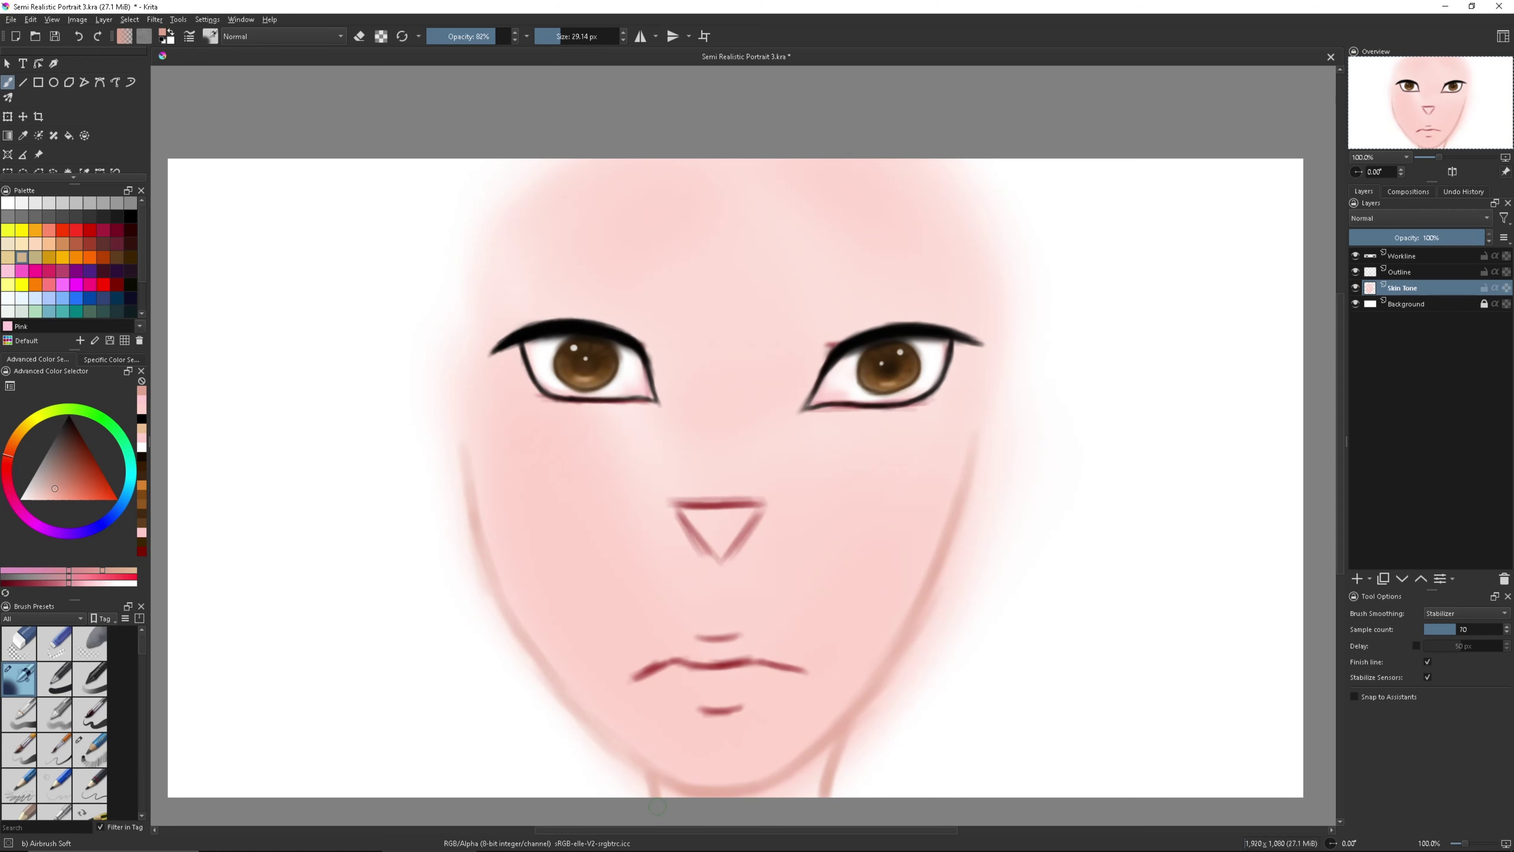
mouse_move(638, 791)
mouse_down()
mouse_move(524, 642)
mouse_move(480, 456)
mouse_up()
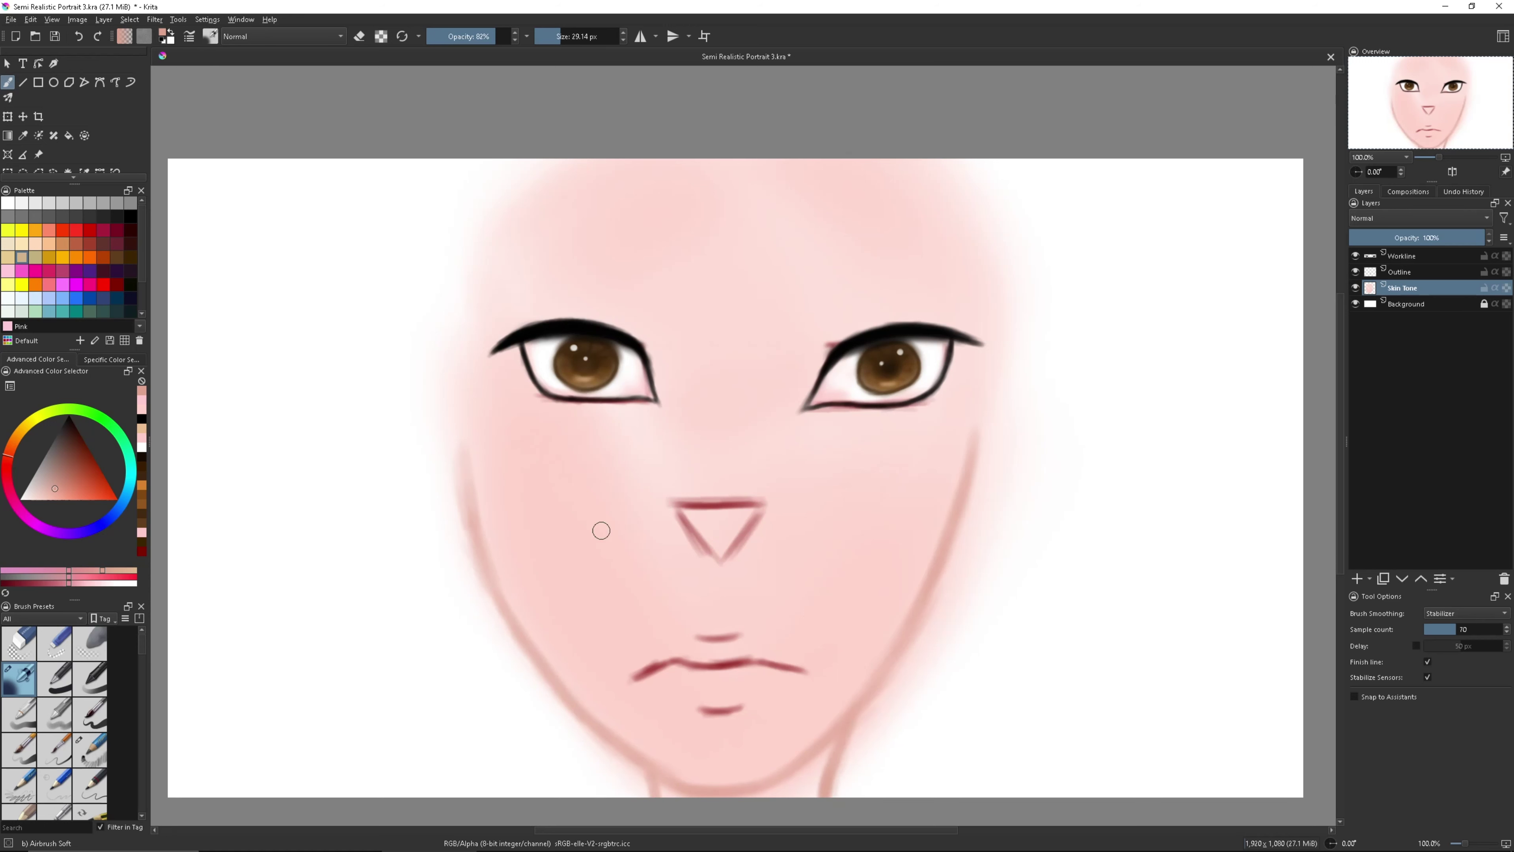
drag(678, 484, 680, 502)
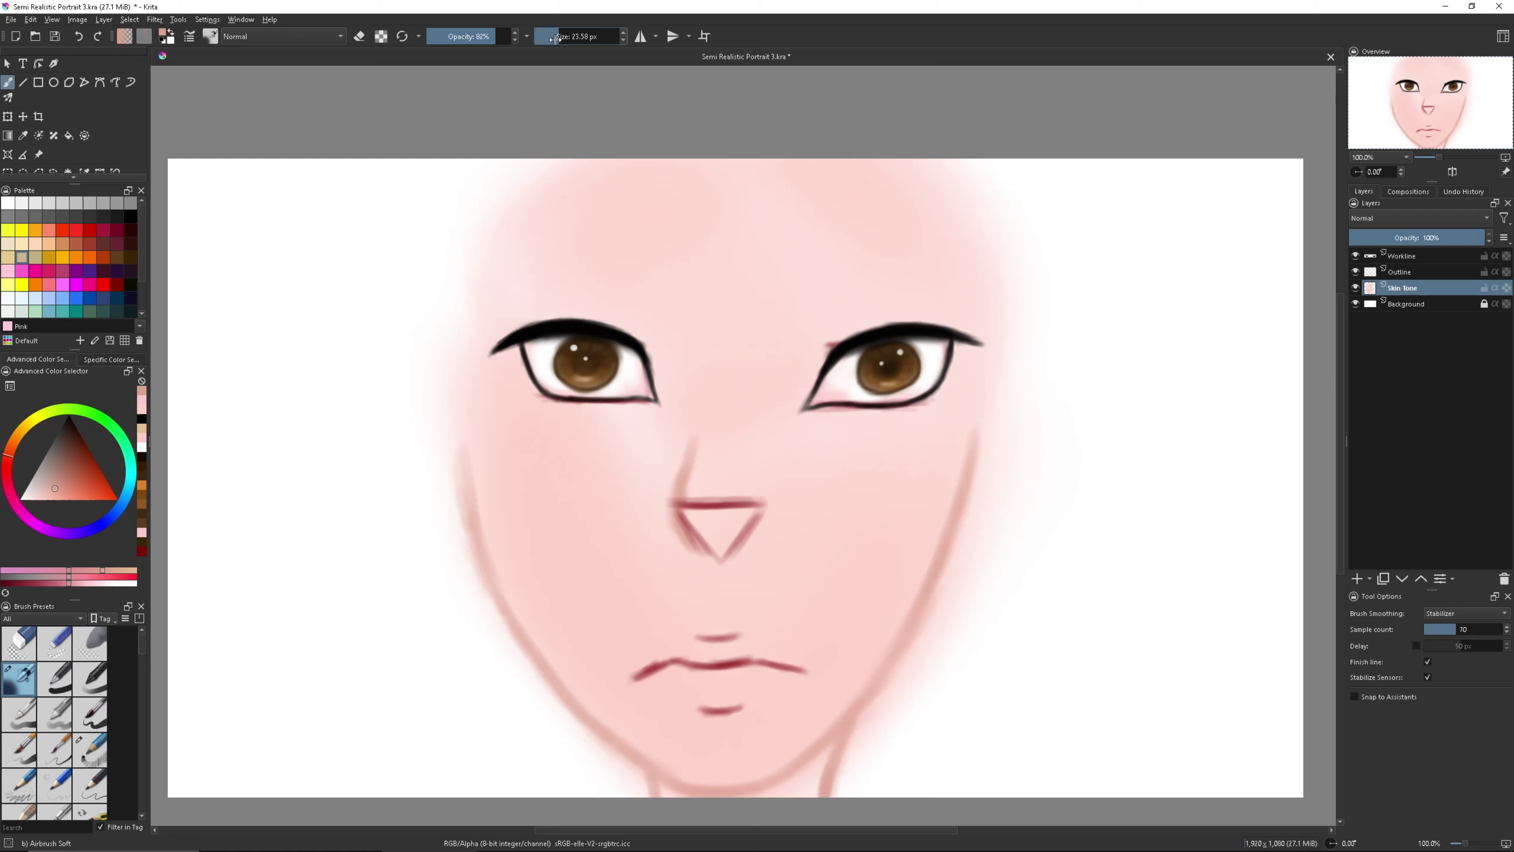
mouse_move(678, 493)
mouse_down()
mouse_move(666, 342)
mouse_move(551, 291)
mouse_move(489, 303)
mouse_up()
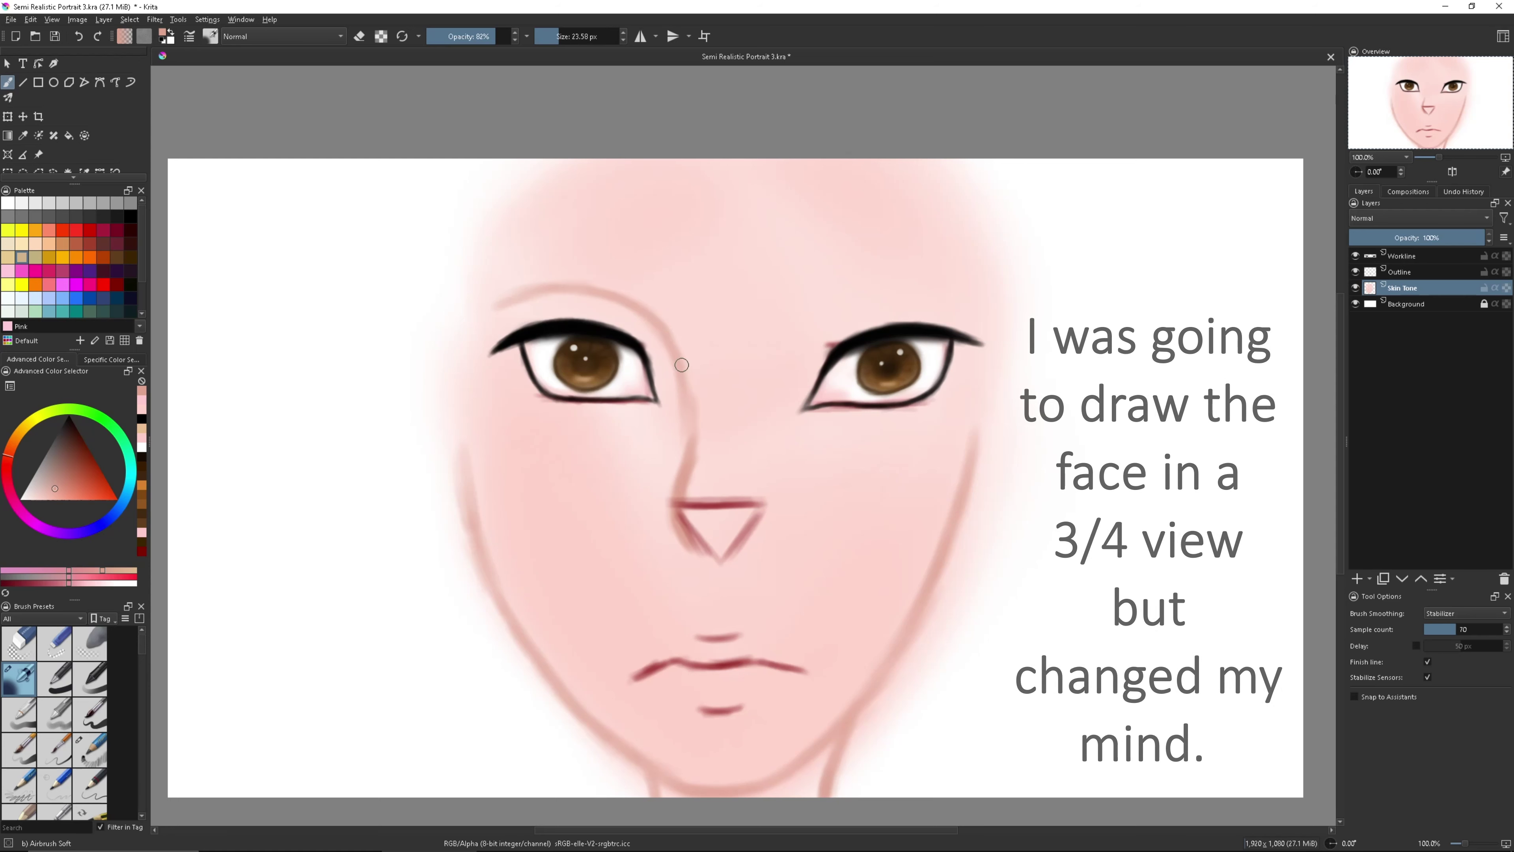
With a larger brush, darken the right neck line and left jaw, and shade the right cheek.
key(e)
drag(835, 751, 817, 793)
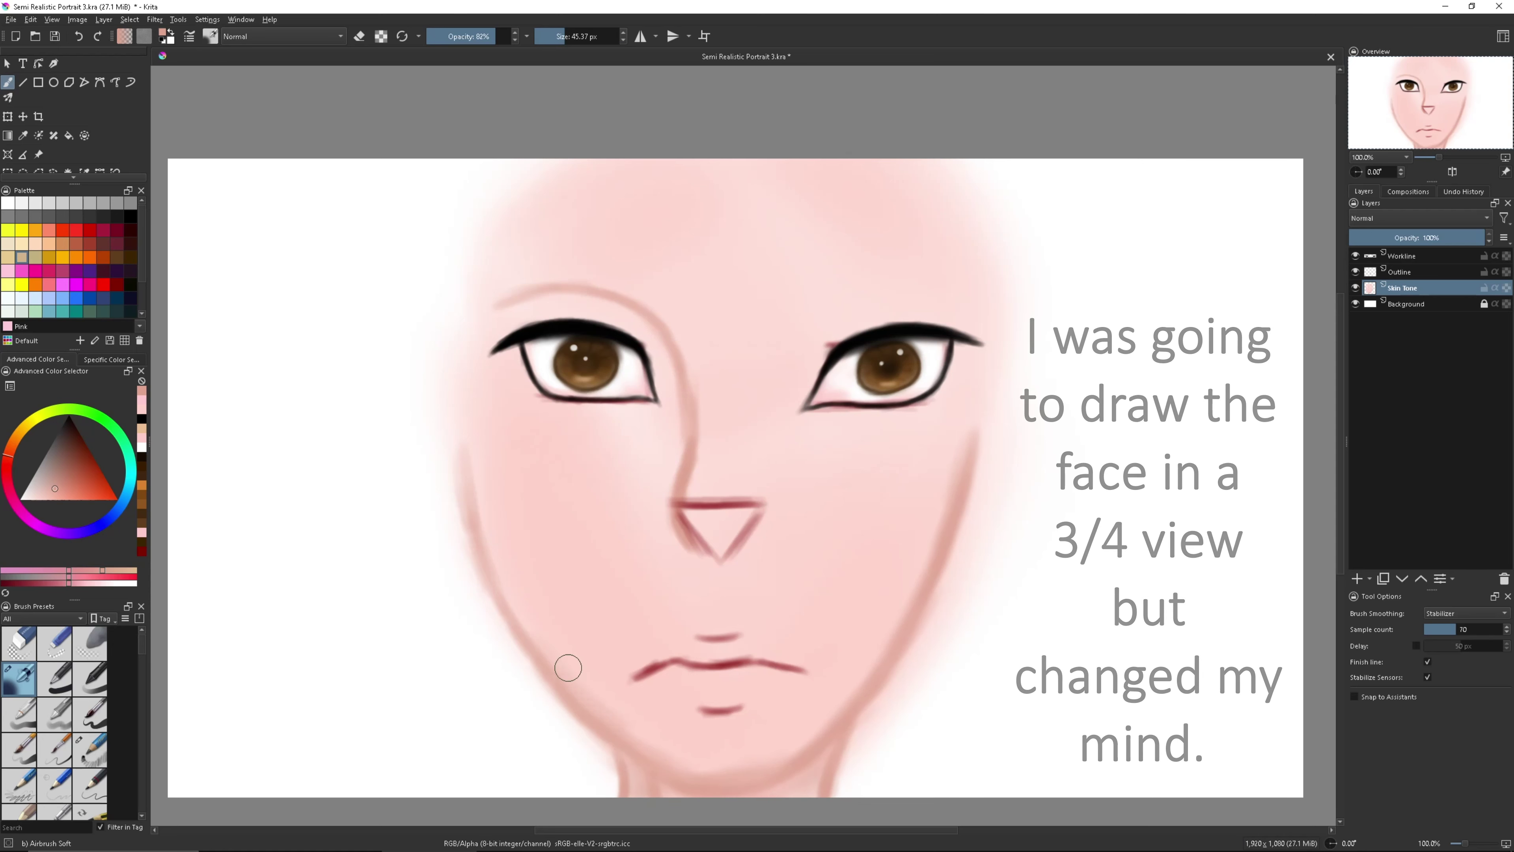
drag(568, 668, 459, 441)
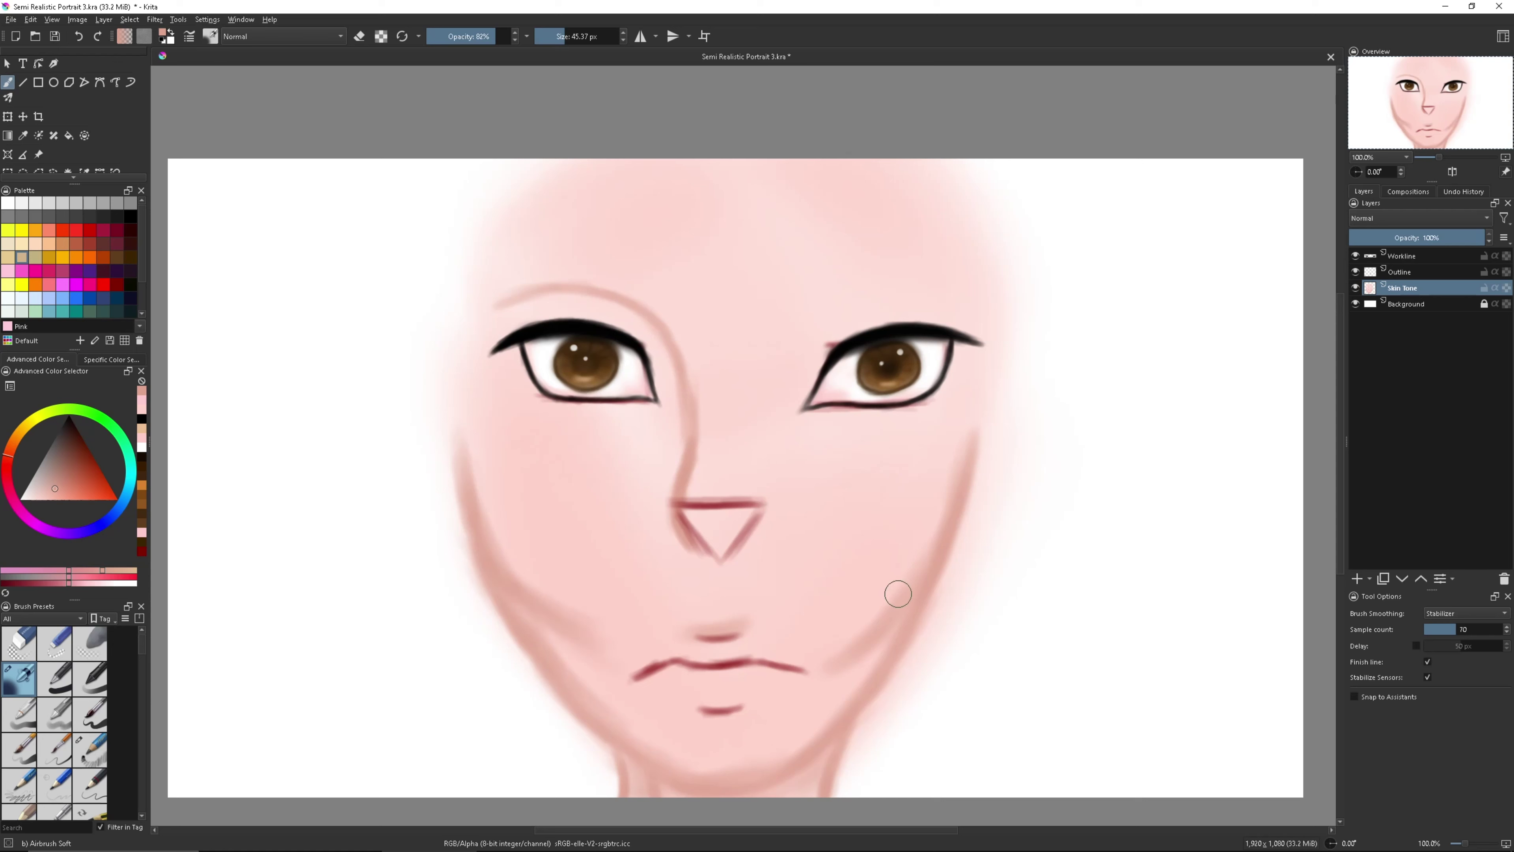
drag(948, 477, 895, 624)
scroll(617, 37, down, 5)
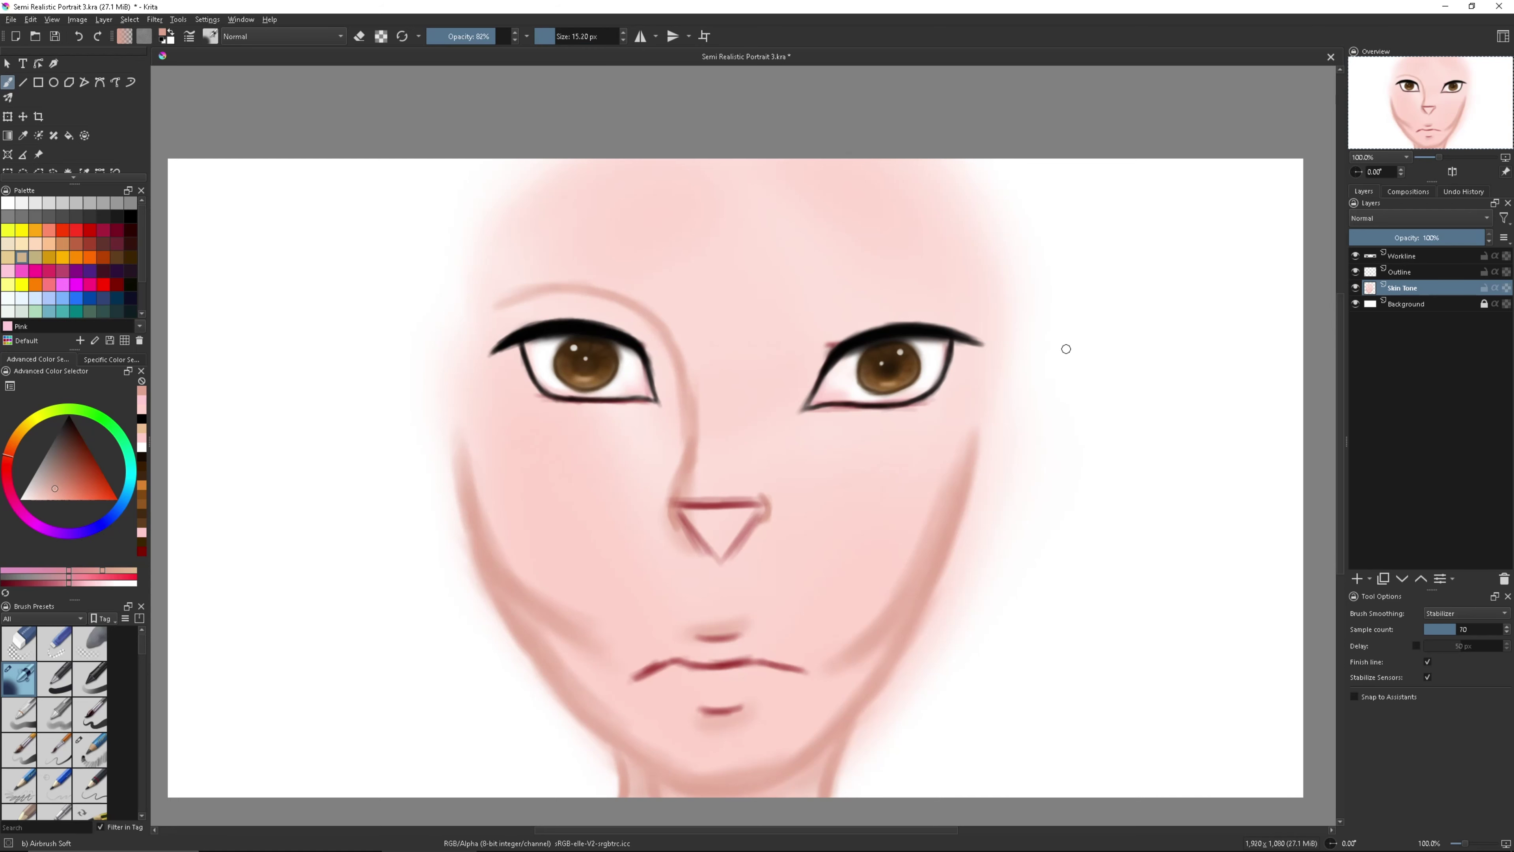
Zoom in and paint thicker nose-bridge and brow curves on both sides, ending with a 20 px brush.
key(ctrl+plus)
mouse_move(769, 507)
mouse_down()
mouse_move(743, 349)
mouse_move(819, 212)
mouse_up()
mouse_move(766, 406)
mouse_down()
mouse_move(1045, 145)
mouse_move(1221, 173)
mouse_up()
key(bracketright)
key(bracketright)
key(bracketright)
drag(828, 185, 767, 337)
drag(632, 381, 250, 179)
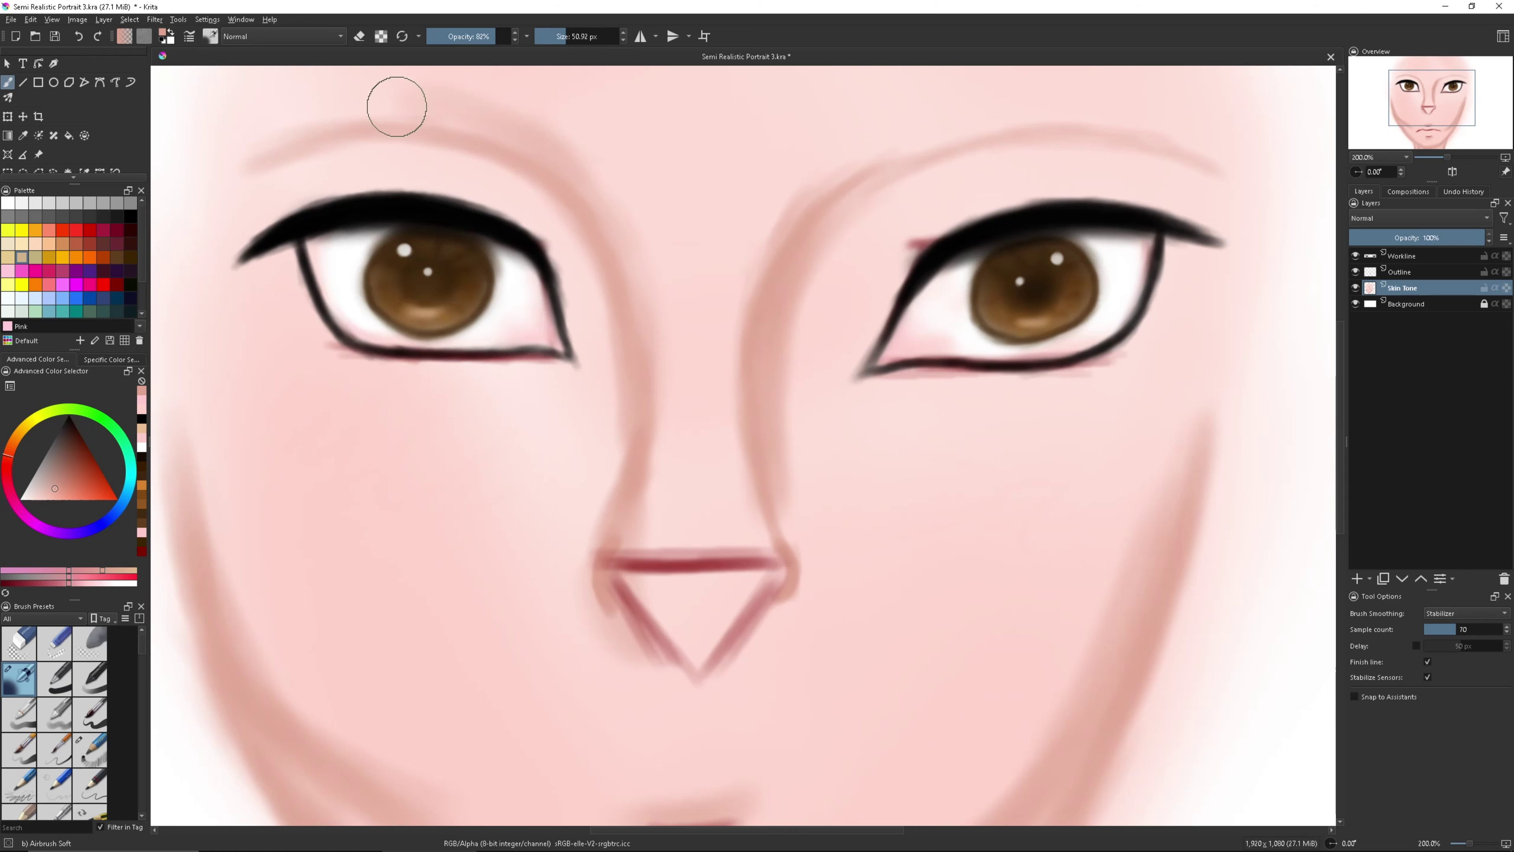
drag(1228, 179, 834, 197)
click(549, 41)
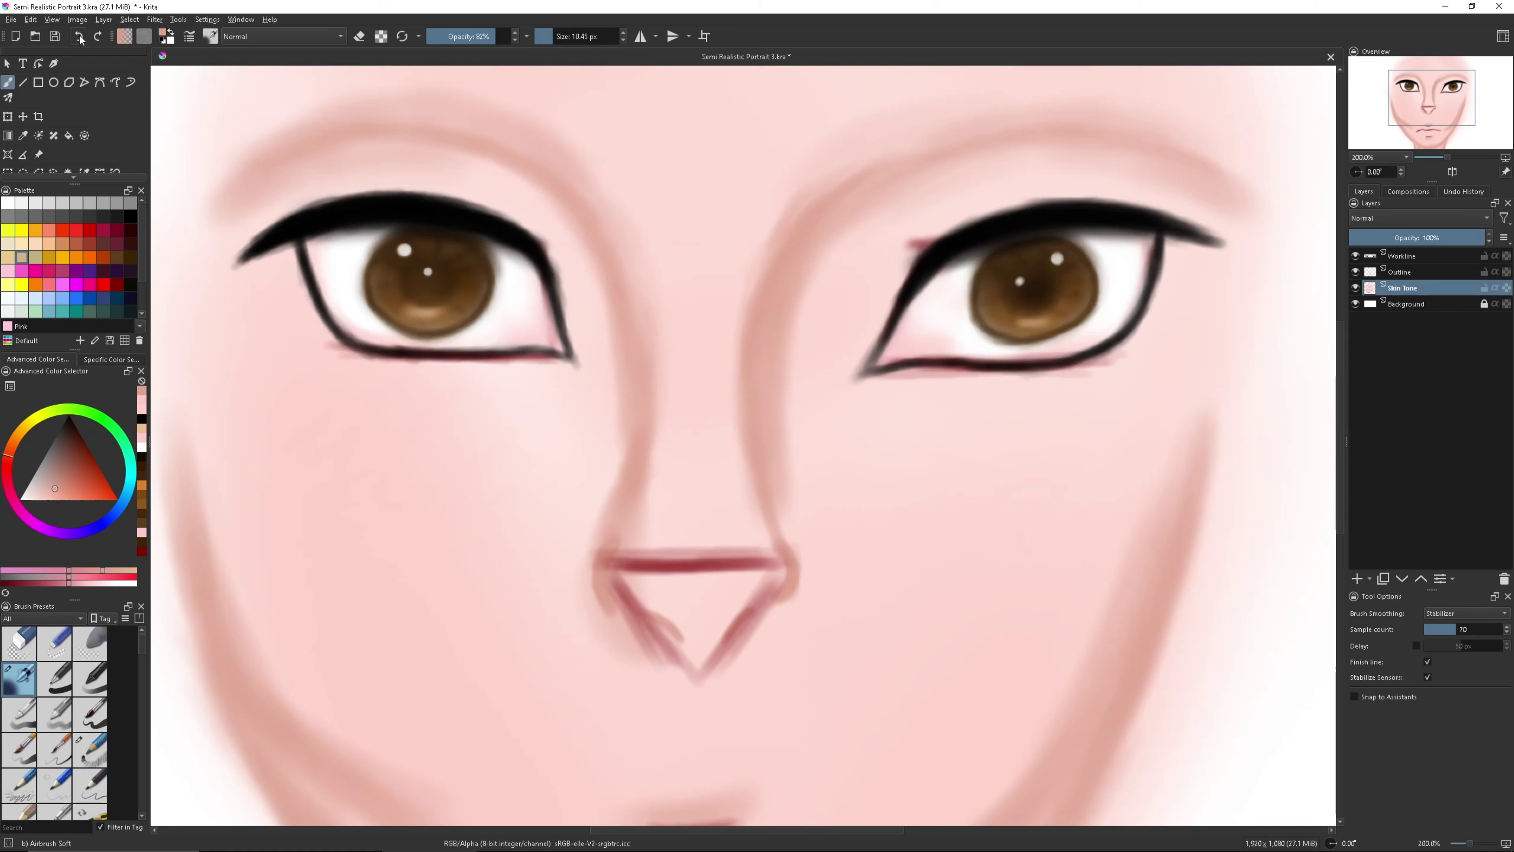
Hide the Outline layer, undo the right nostril stroke, and view the whole face.
click(1354, 272)
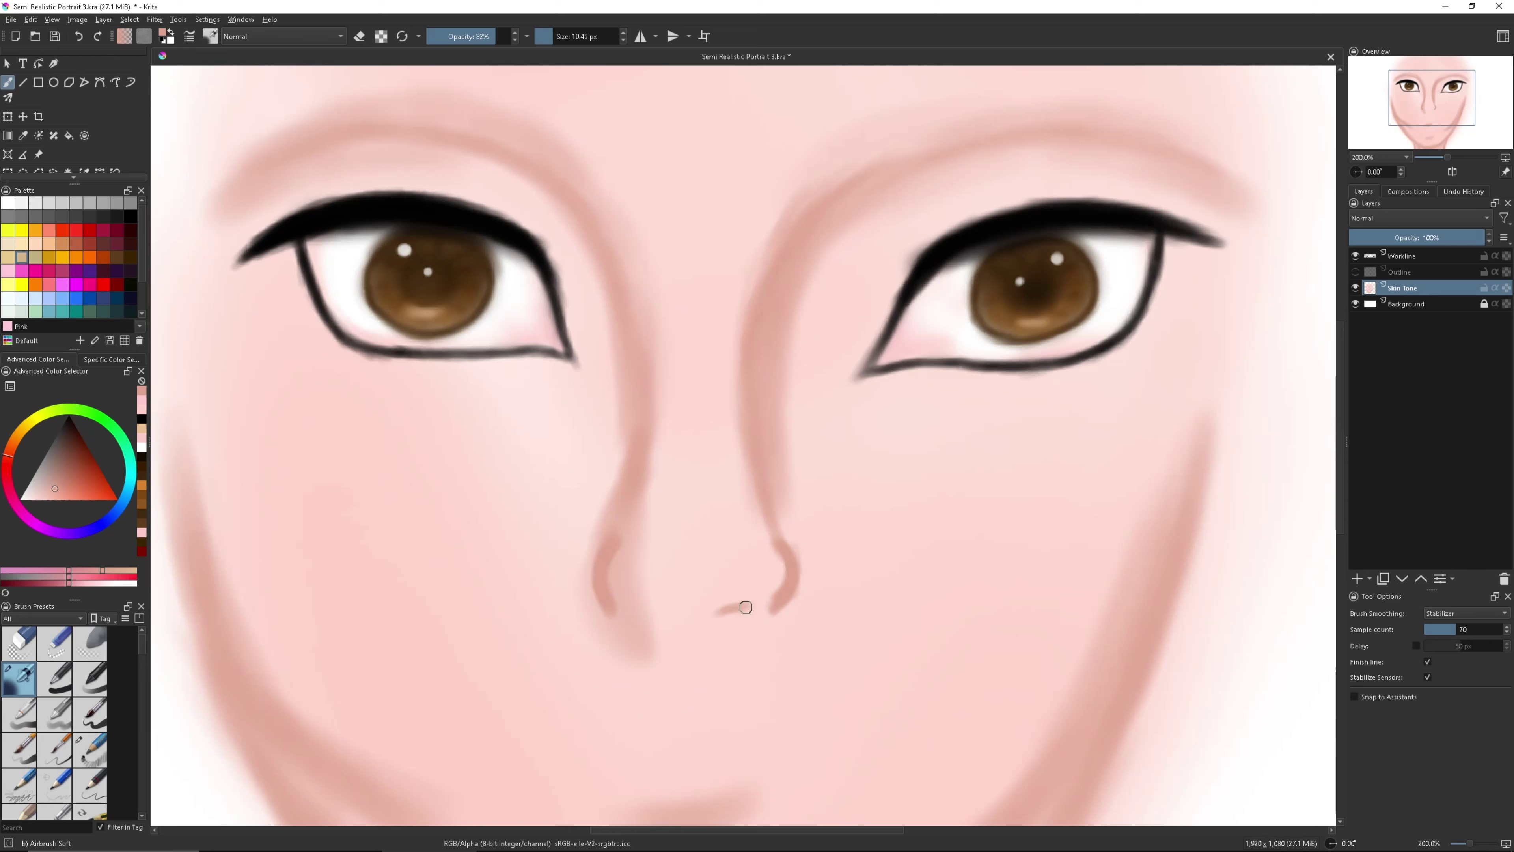
key(ctrl+z)
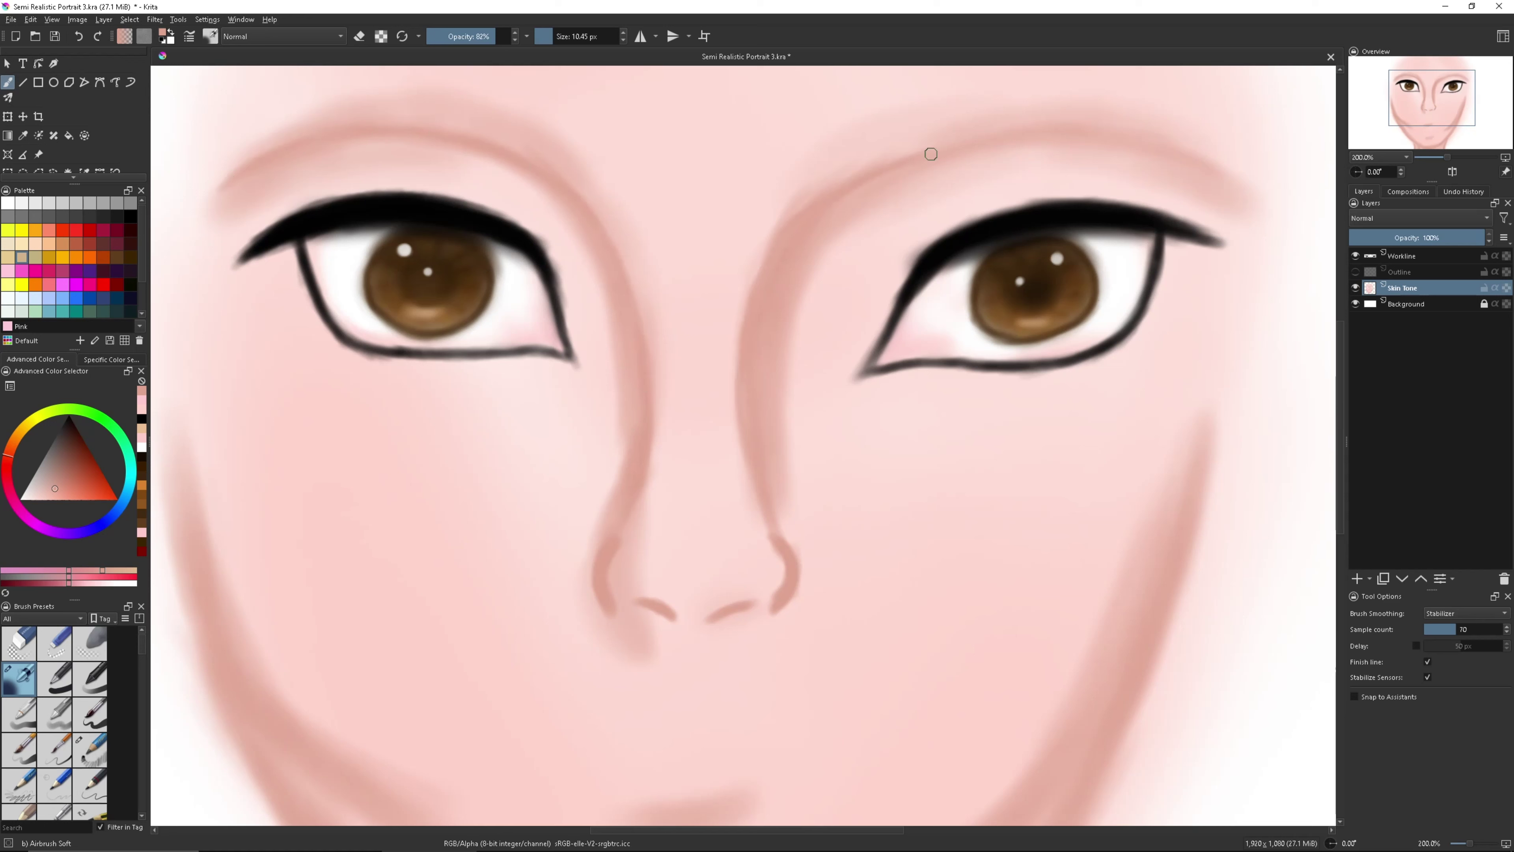
key(1)
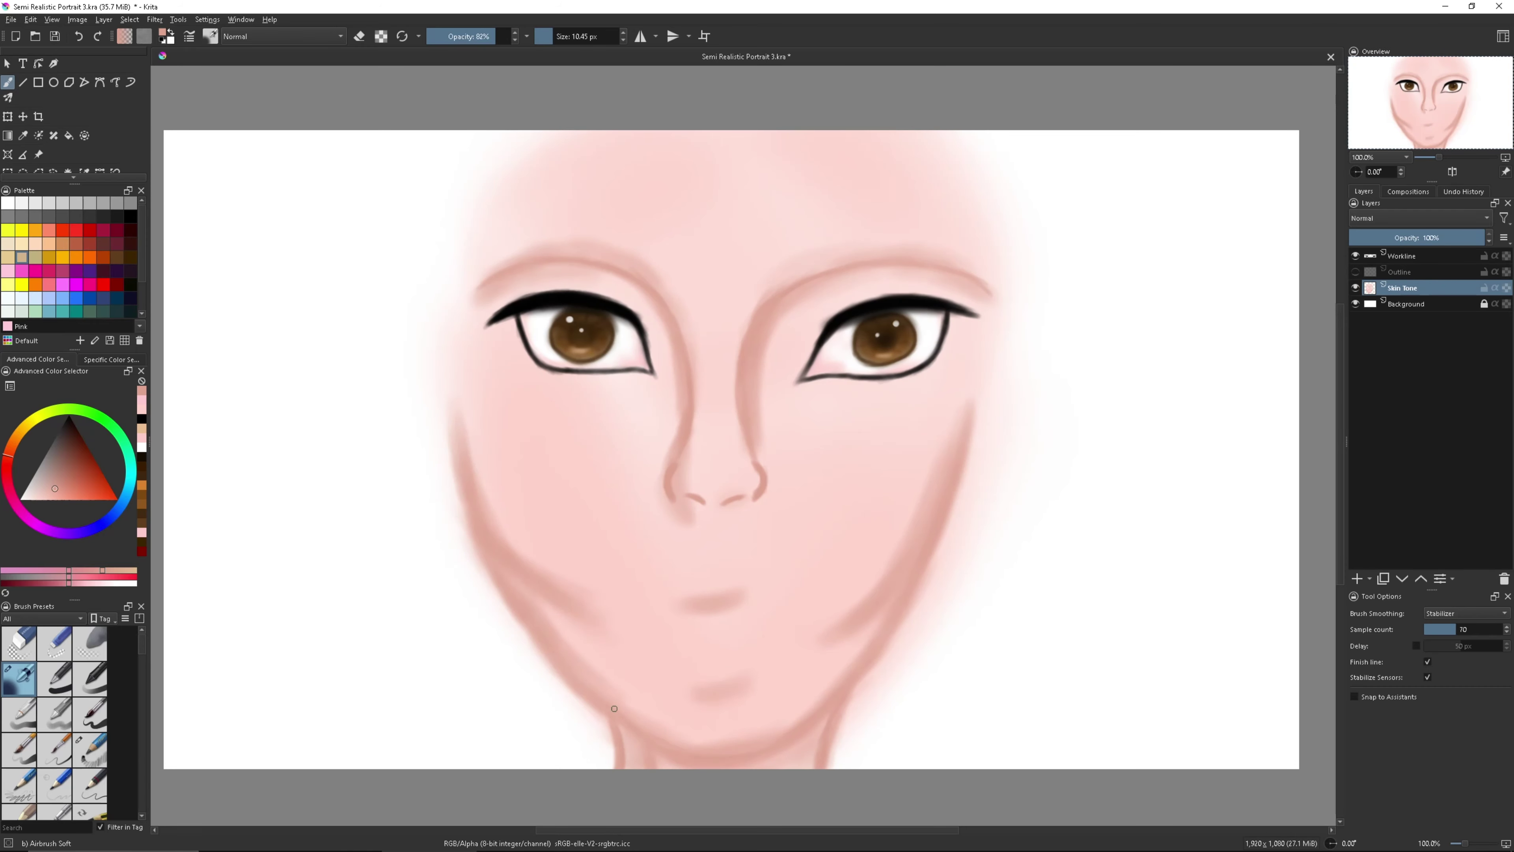
Shade the nose tip and nostrils pink with a ~128 px brush, then set a 6 px brush.
click(1252, 253)
key(bracketright)
key(bracketright)
key(bracketright)
mouse_move(720, 489)
mouse_down()
mouse_move(686, 490)
mouse_move(699, 365)
mouse_up()
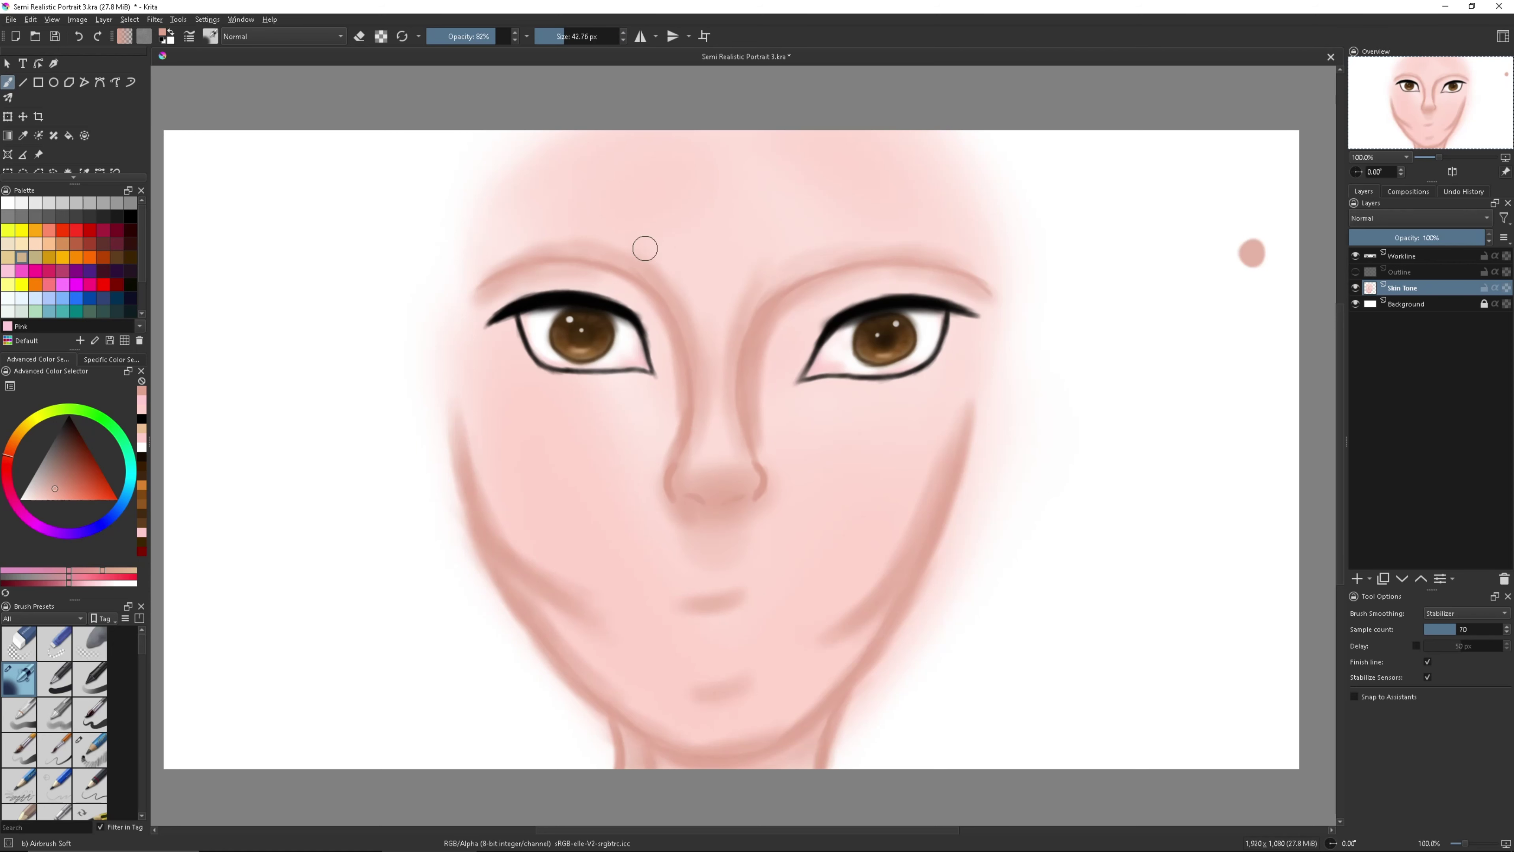
click(546, 36)
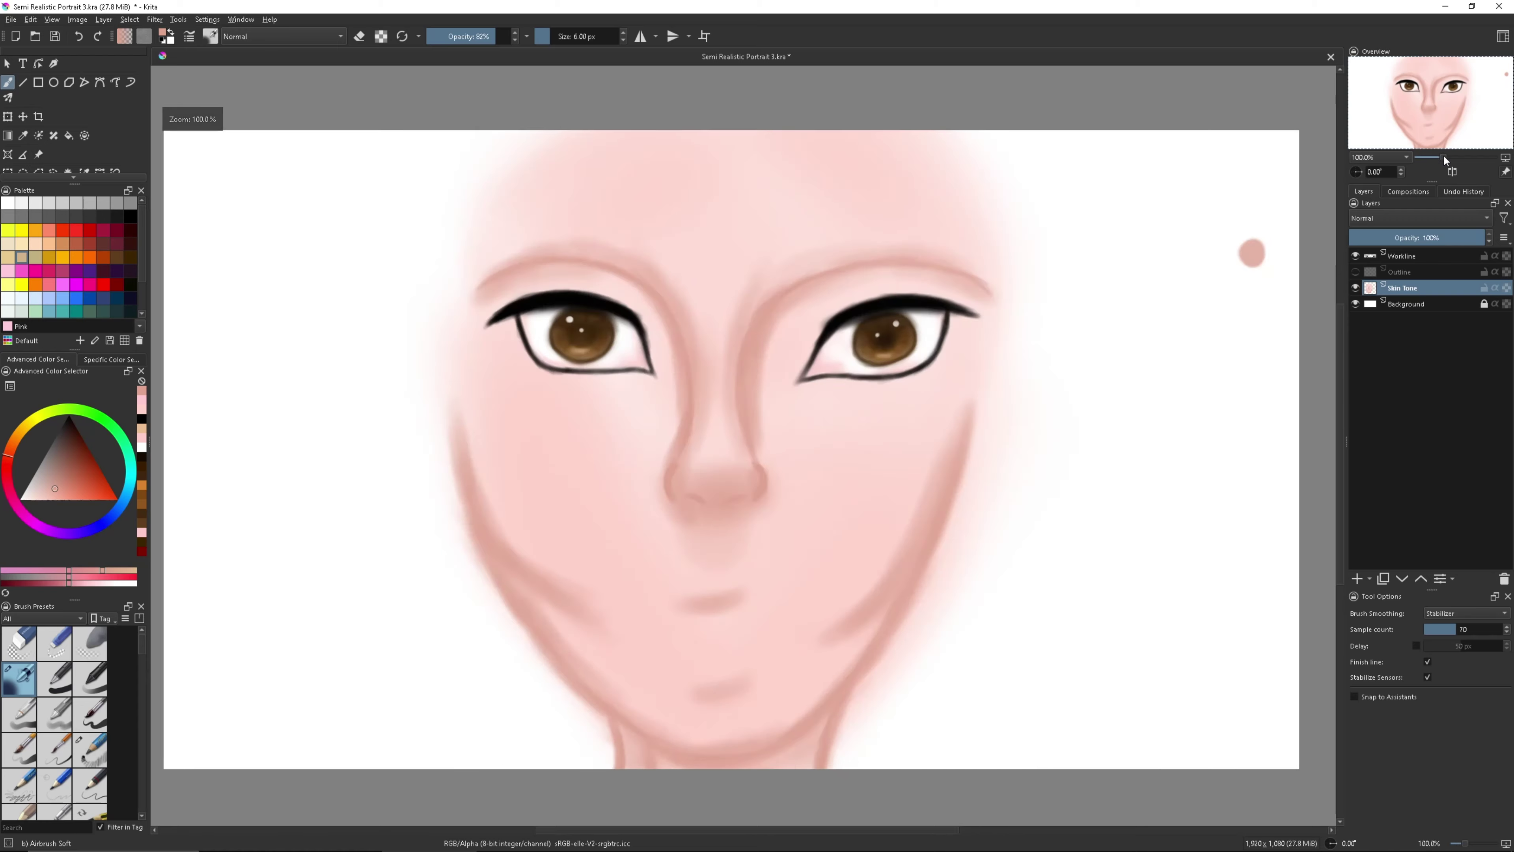
key(plus)
scroll(661, 516, up, 3)
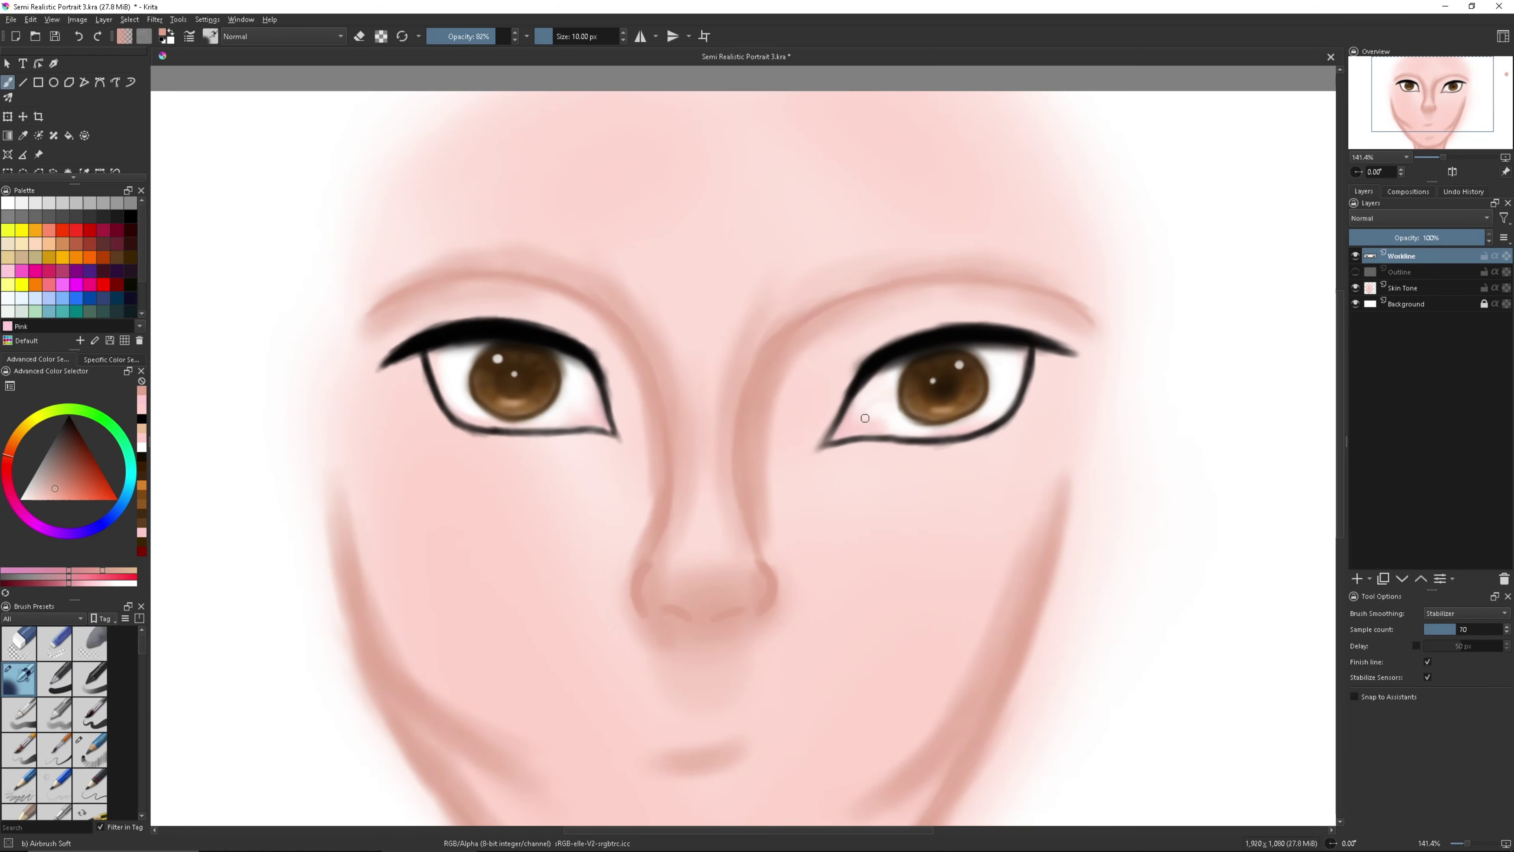
Cycle through the blending and dodge presets, set black as the colour, and return to the soft airbrush.
scroll(622, 43, down, 5)
key(slash)
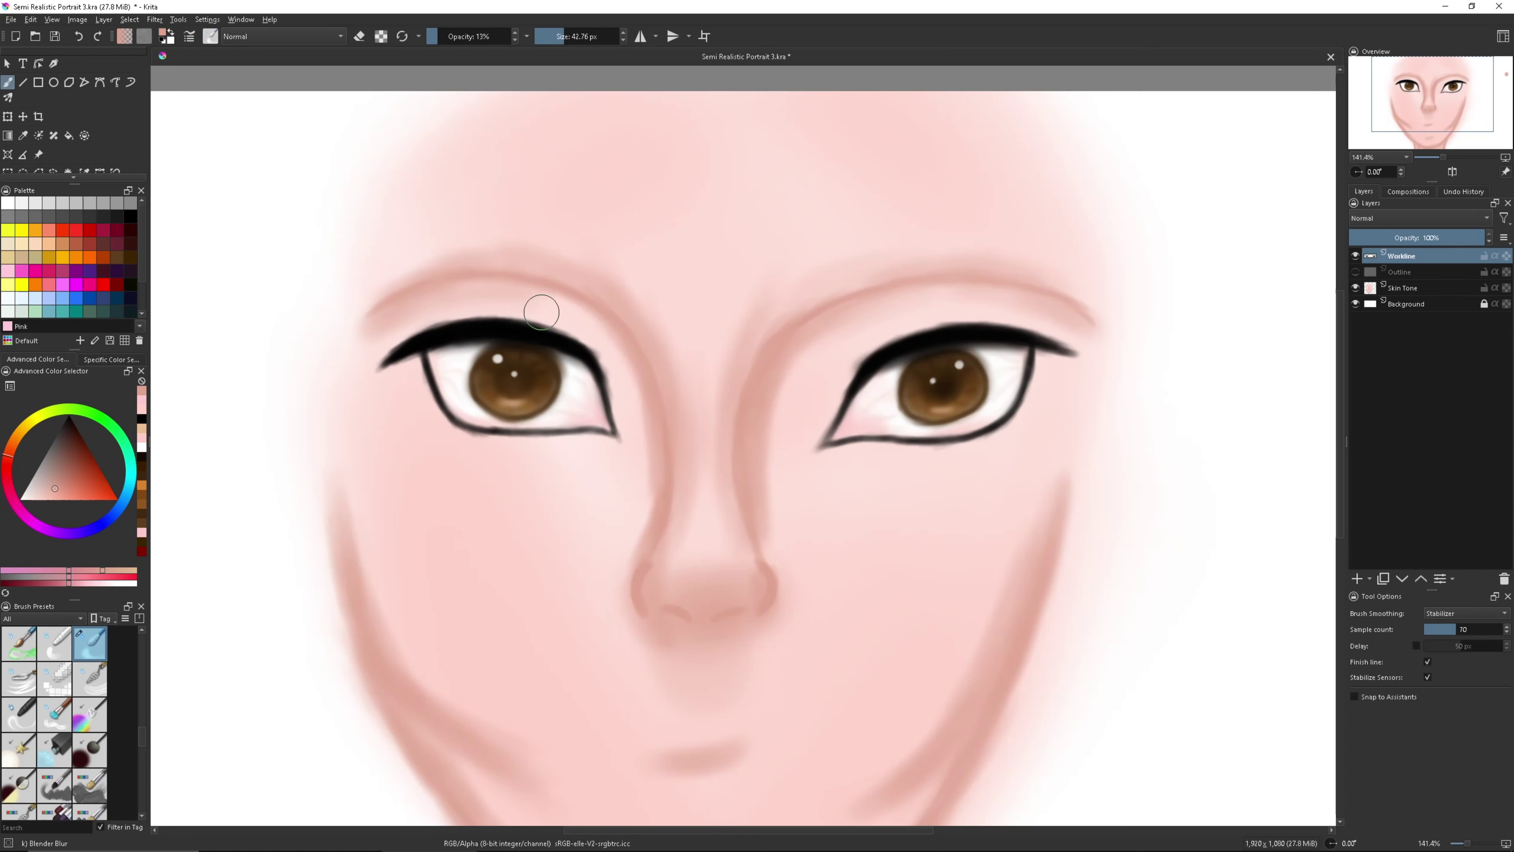
key(plus)
key(slash)
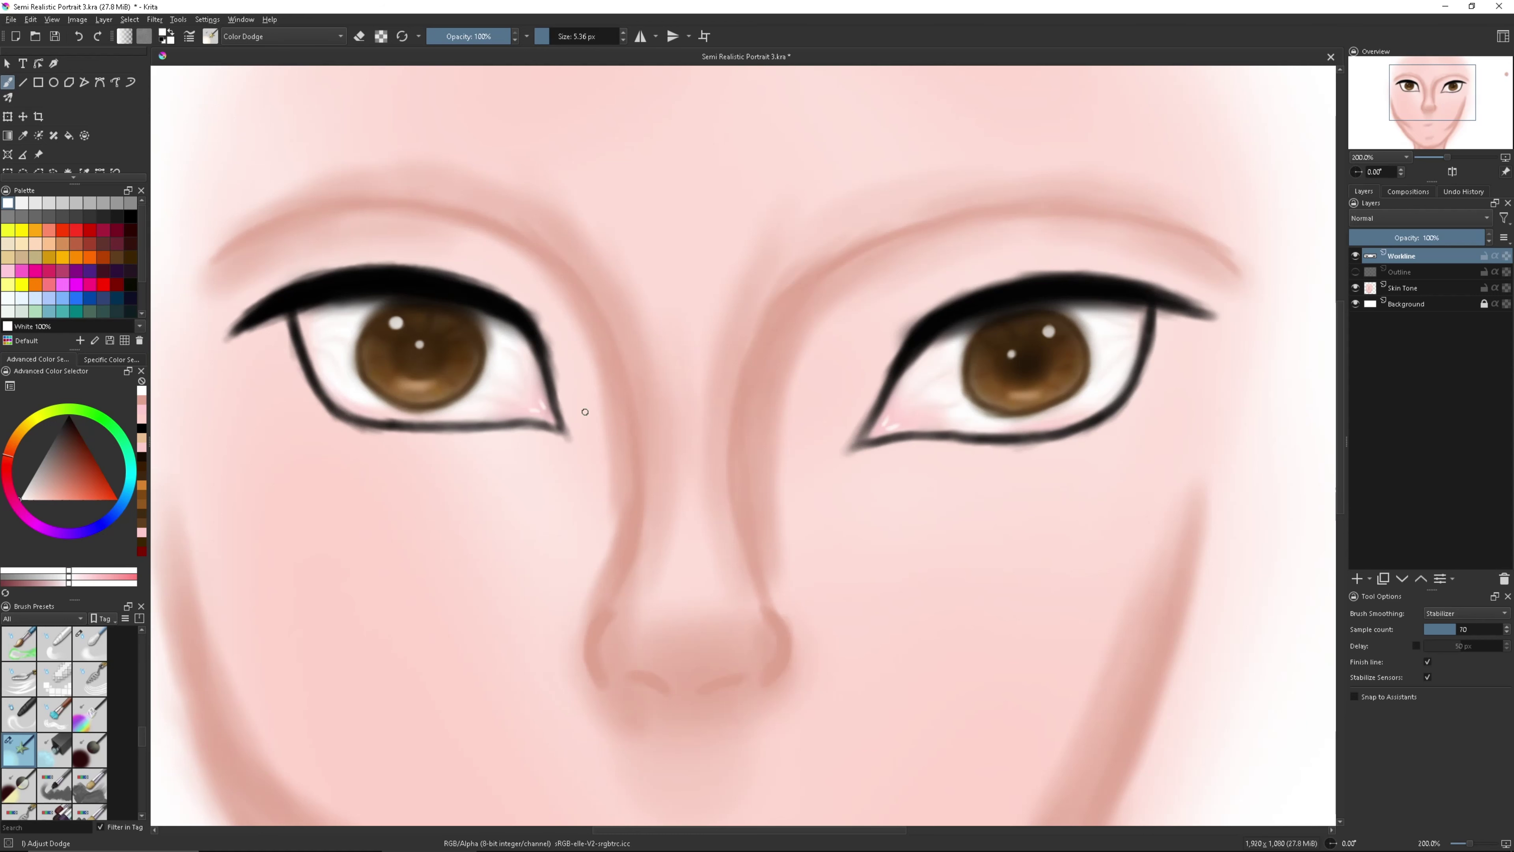
key(x)
key(bracketright)
key(bracketright)
key(bracketright)
key(slash)
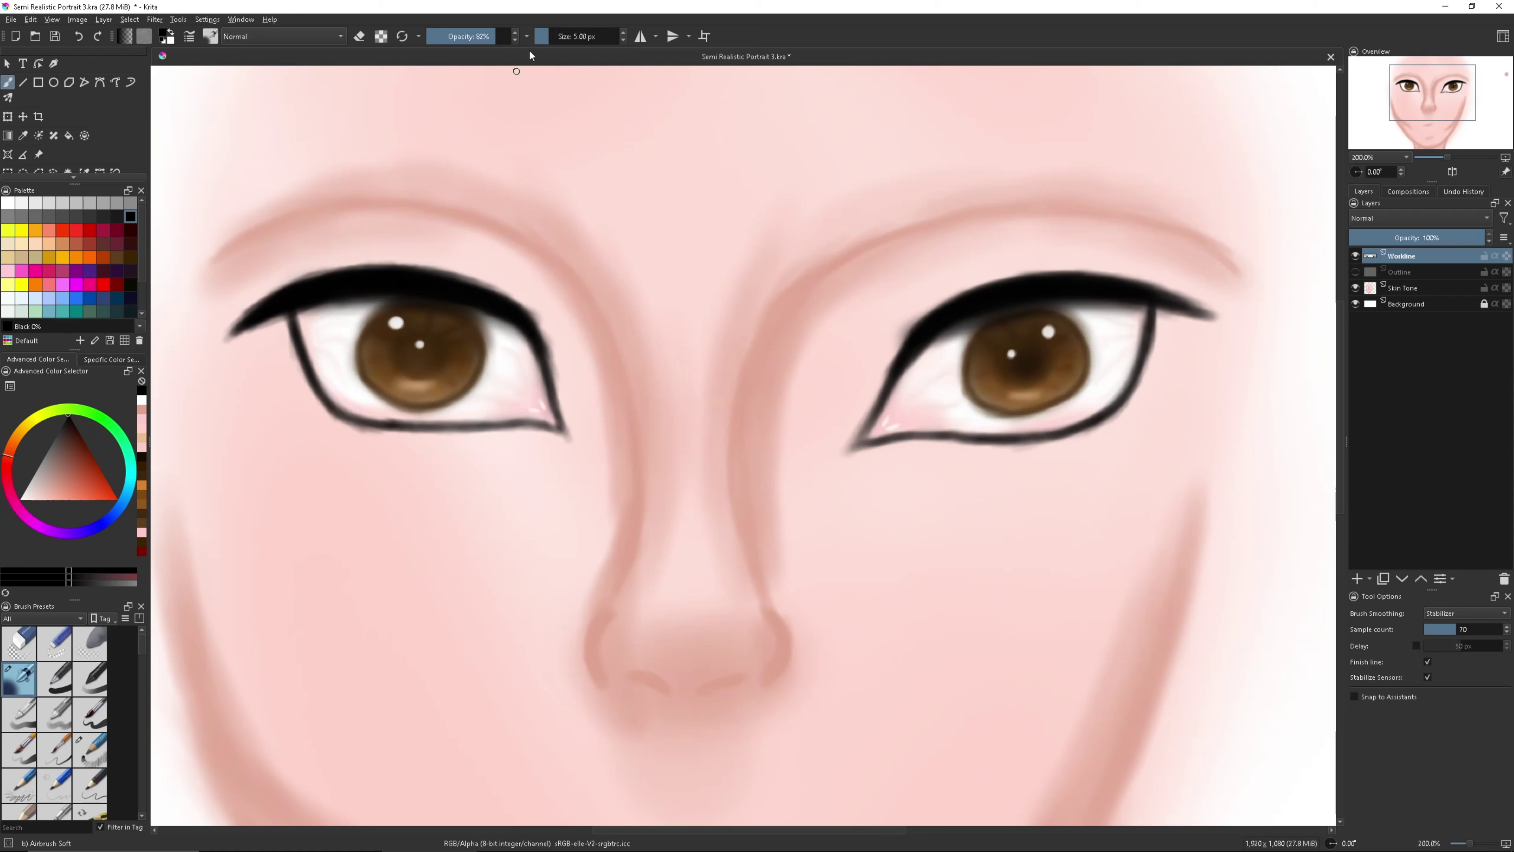
click(90, 715)
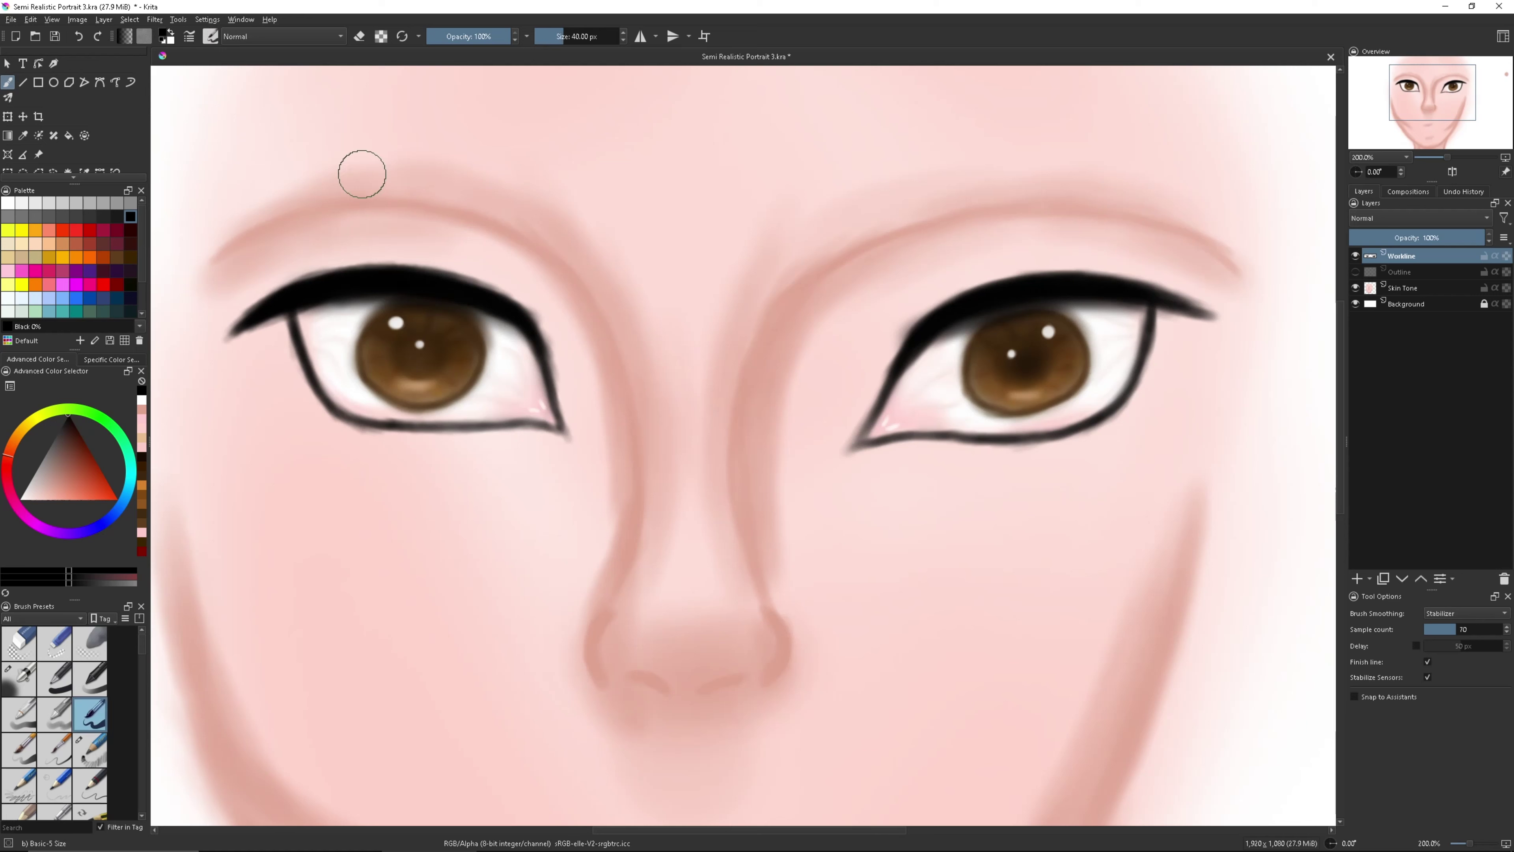
Stroke thin black lashes fanning above both upper eyelids.
drag(1148, 280, 1216, 250)
drag(1084, 273, 1124, 248)
drag(1017, 274, 1052, 249)
drag(280, 289, 208, 261)
drag(324, 273, 268, 249)
drag(394, 269, 358, 251)
mouse_move(467, 36)
mouse_down()
mouse_move(558, 36)
mouse_move(494, 36)
mouse_up()
Make the right eye's lashes darker and thicker, and add dark lashes at the outer corners.
mouse_move(1026, 278)
mouse_down()
mouse_move(1071, 245)
mouse_move(1216, 253)
mouse_up()
drag(284, 291, 205, 285)
drag(384, 282, 331, 260)
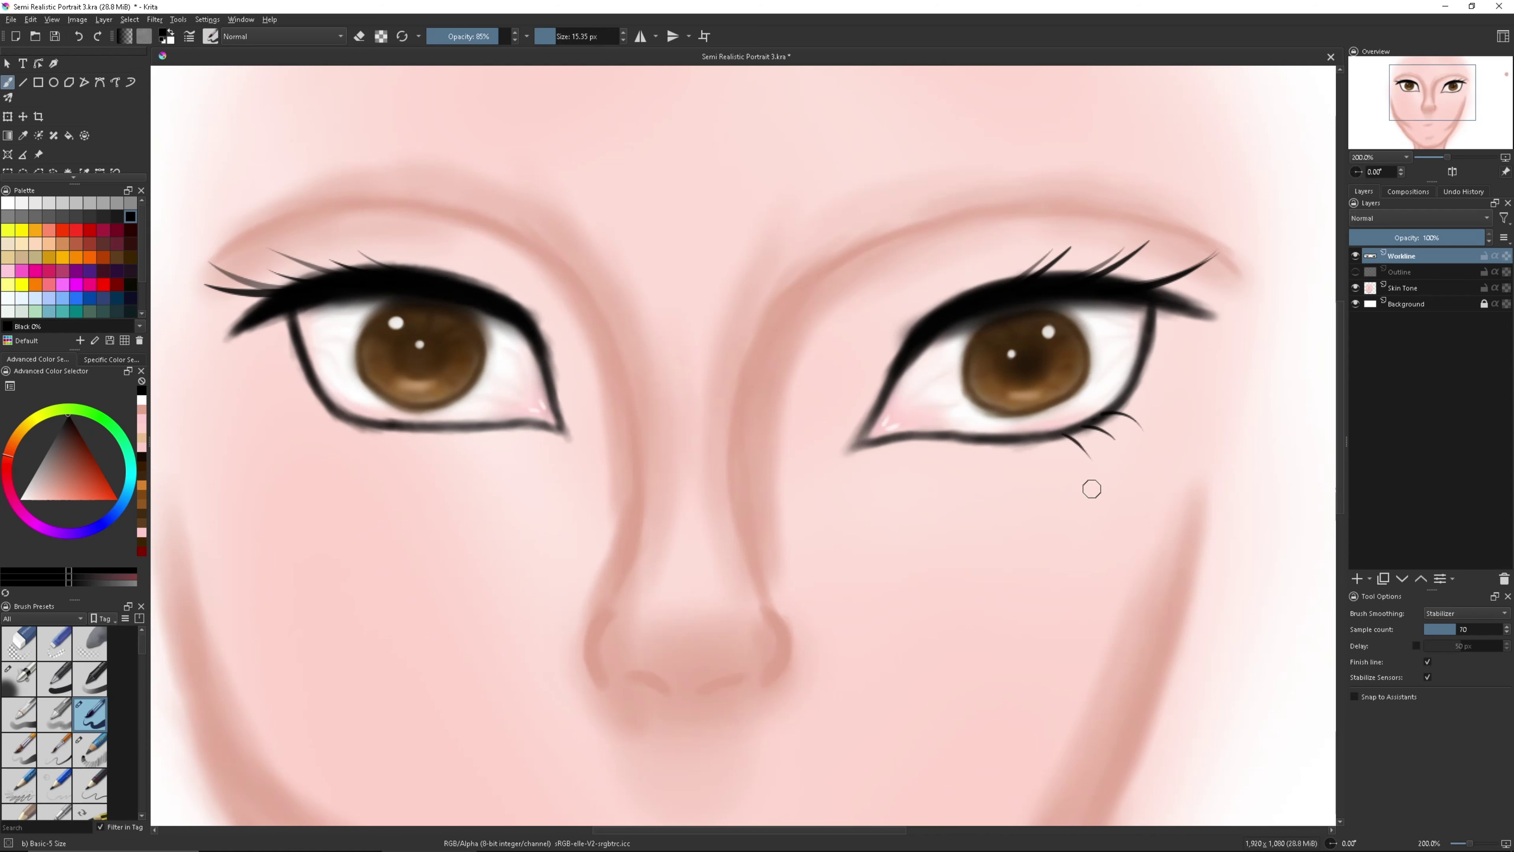
drag(554, 36, 569, 36)
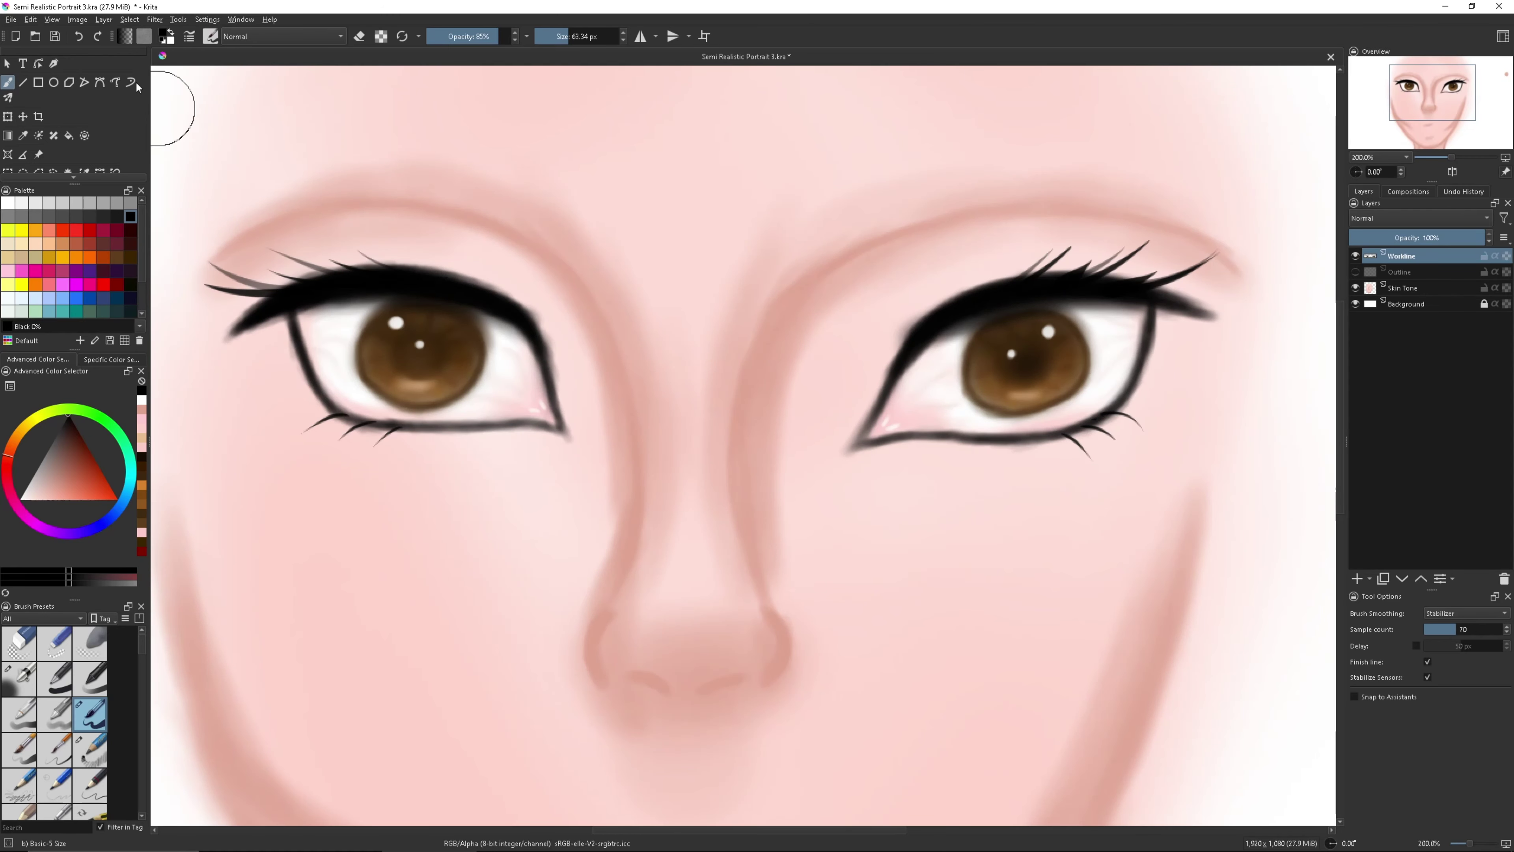
key(bracketleft)
key(bracketleft)
key(bracketleft)
drag(1115, 277, 1184, 239)
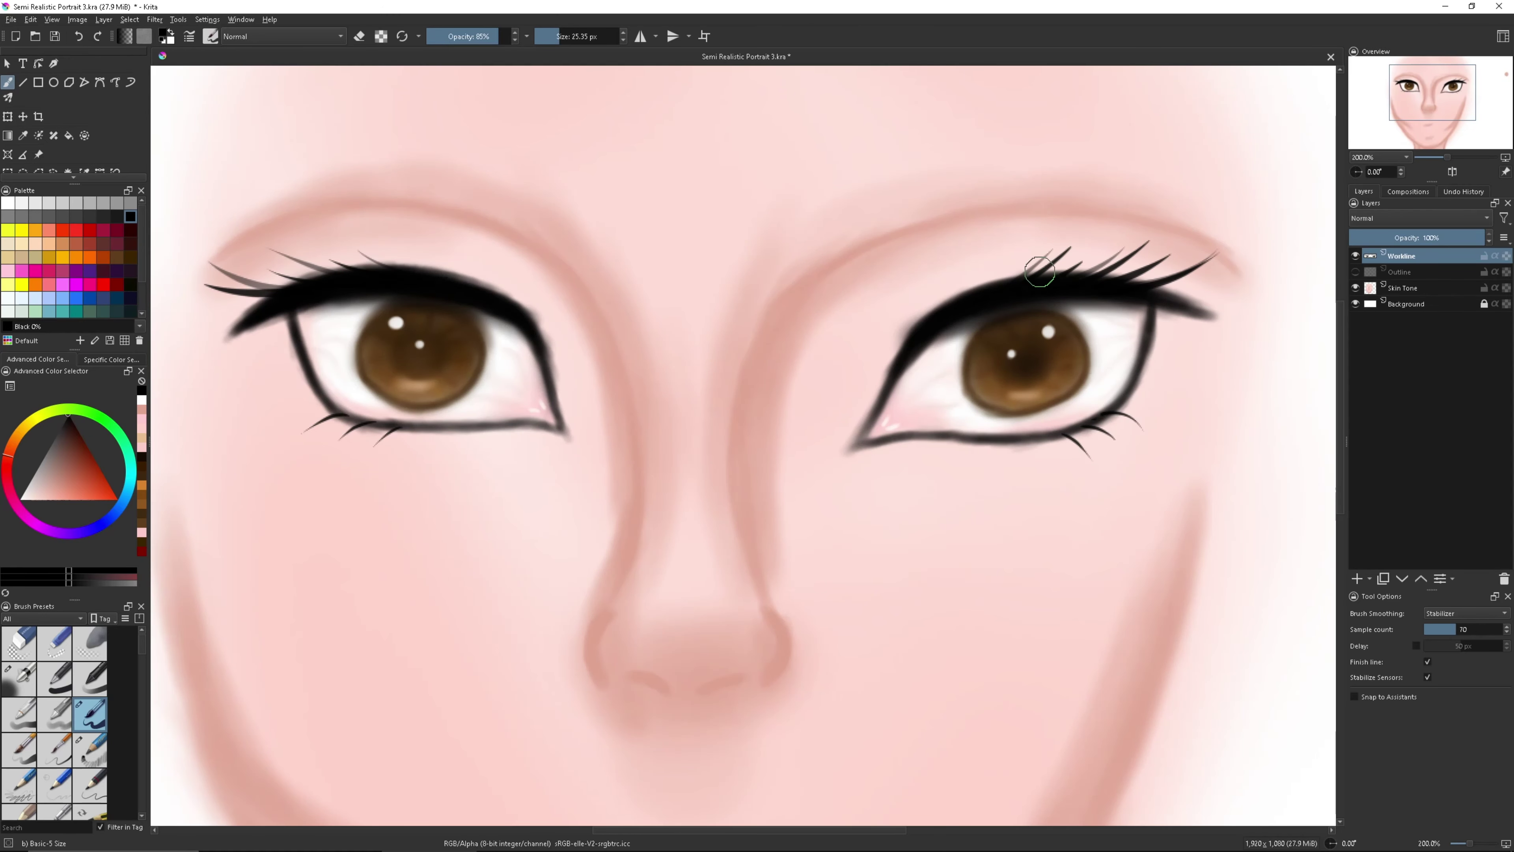
drag(1097, 280, 1151, 242)
Switch to the soft airbrush and make the Skin Tone layer active.
scroll(69, 722, down, 5)
scroll(70, 721, down, 5)
click(89, 643)
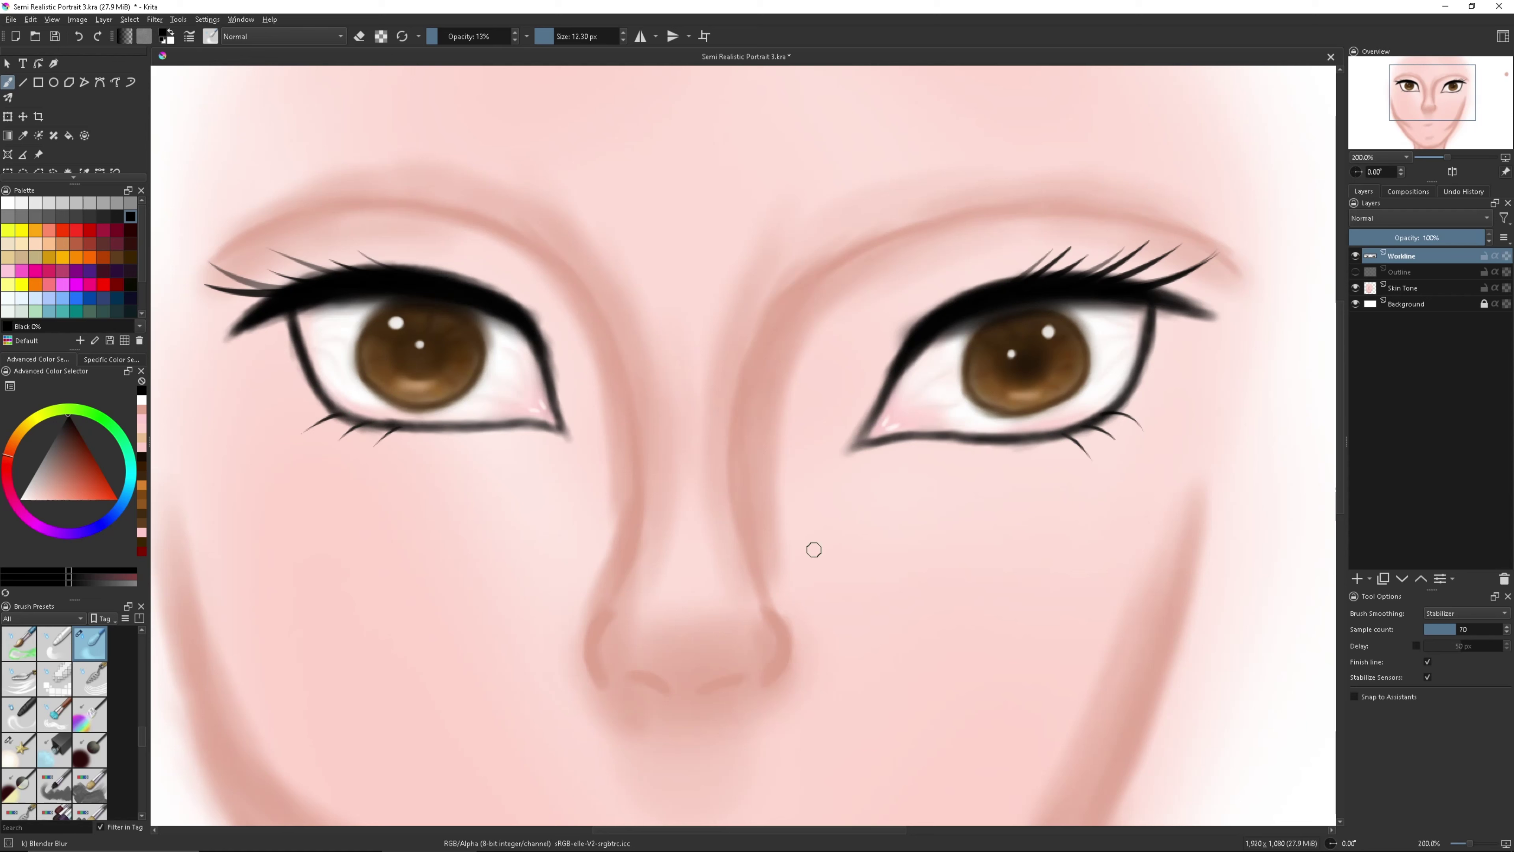
click(1402, 288)
scroll(70, 721, up, 10)
click(19, 678)
Airbrush soft pink shadows under both lower eyelids, then pick a deeper red shade.
click(21, 256)
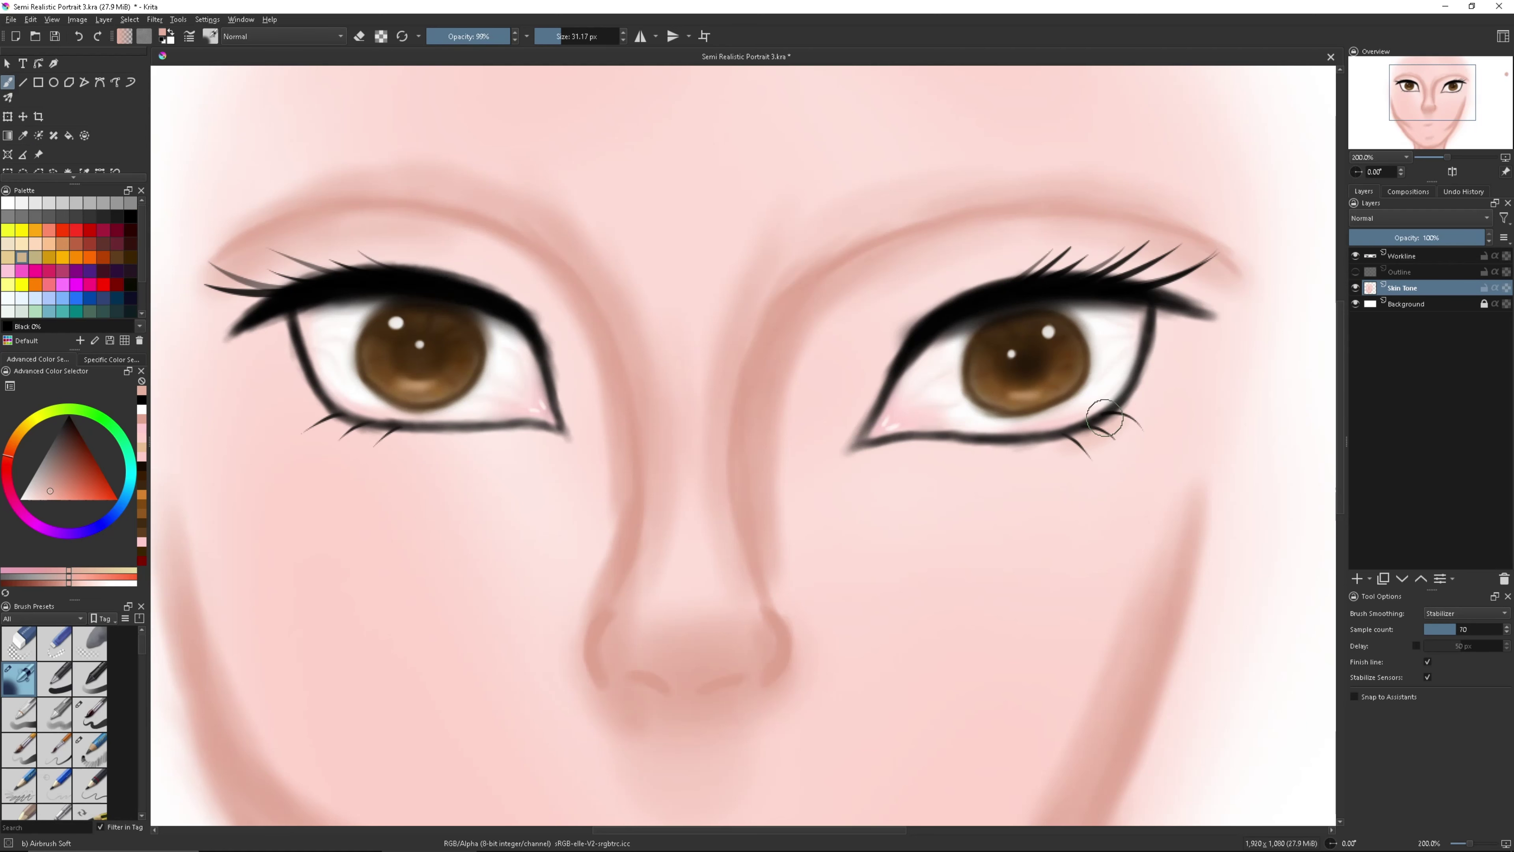
drag(1126, 411, 869, 450)
mouse_move(548, 435)
mouse_down()
mouse_move(310, 418)
mouse_move(535, 443)
mouse_up()
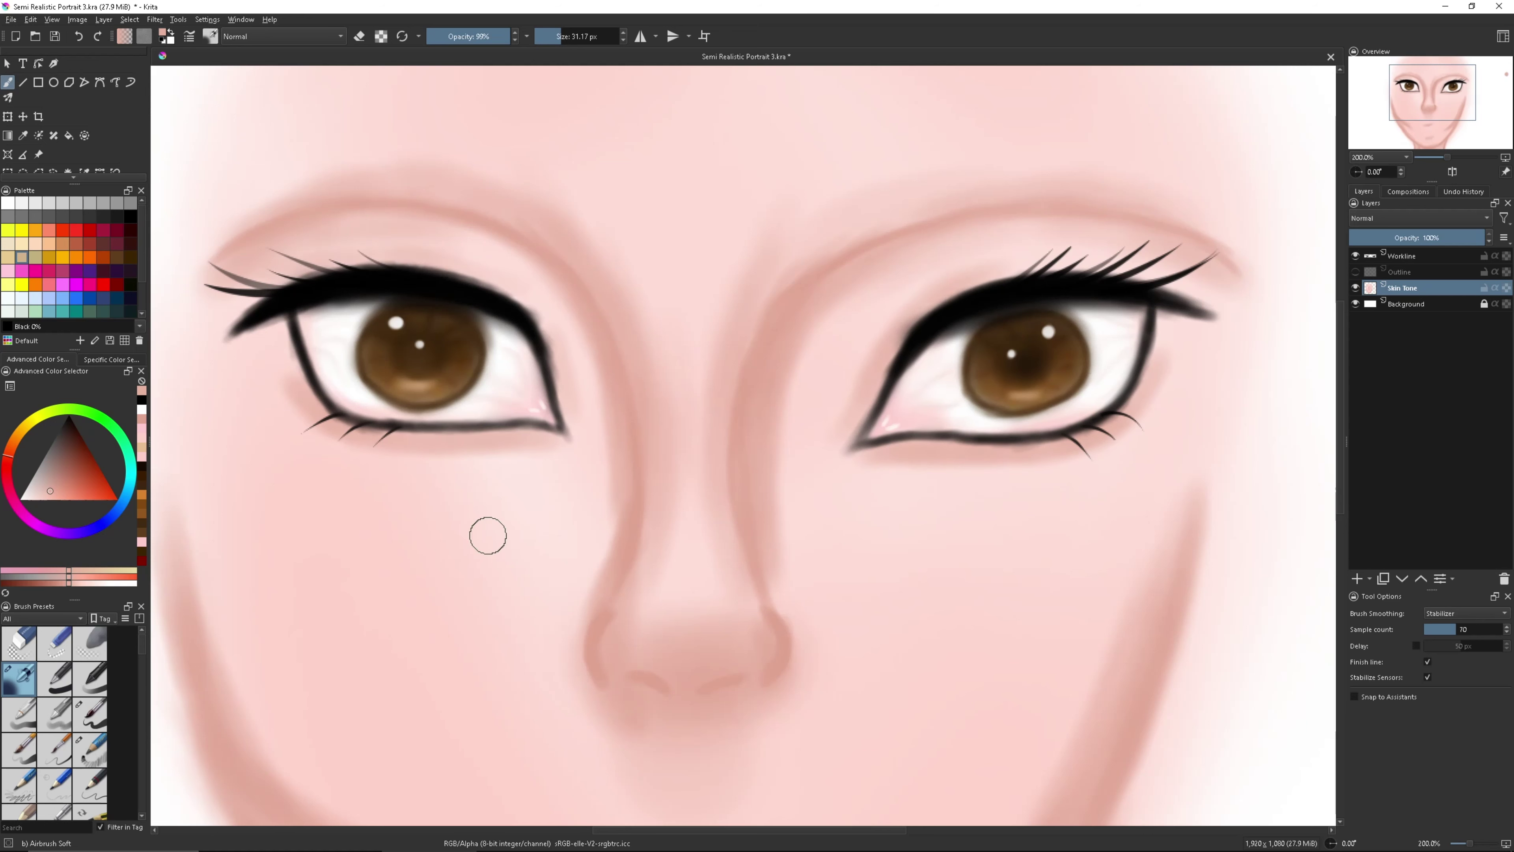
drag(102, 585, 59, 582)
key(bracketleft)
key(bracketleft)
key(bracketleft)
key(bracketright)
key(bracketright)
key(bracketright)
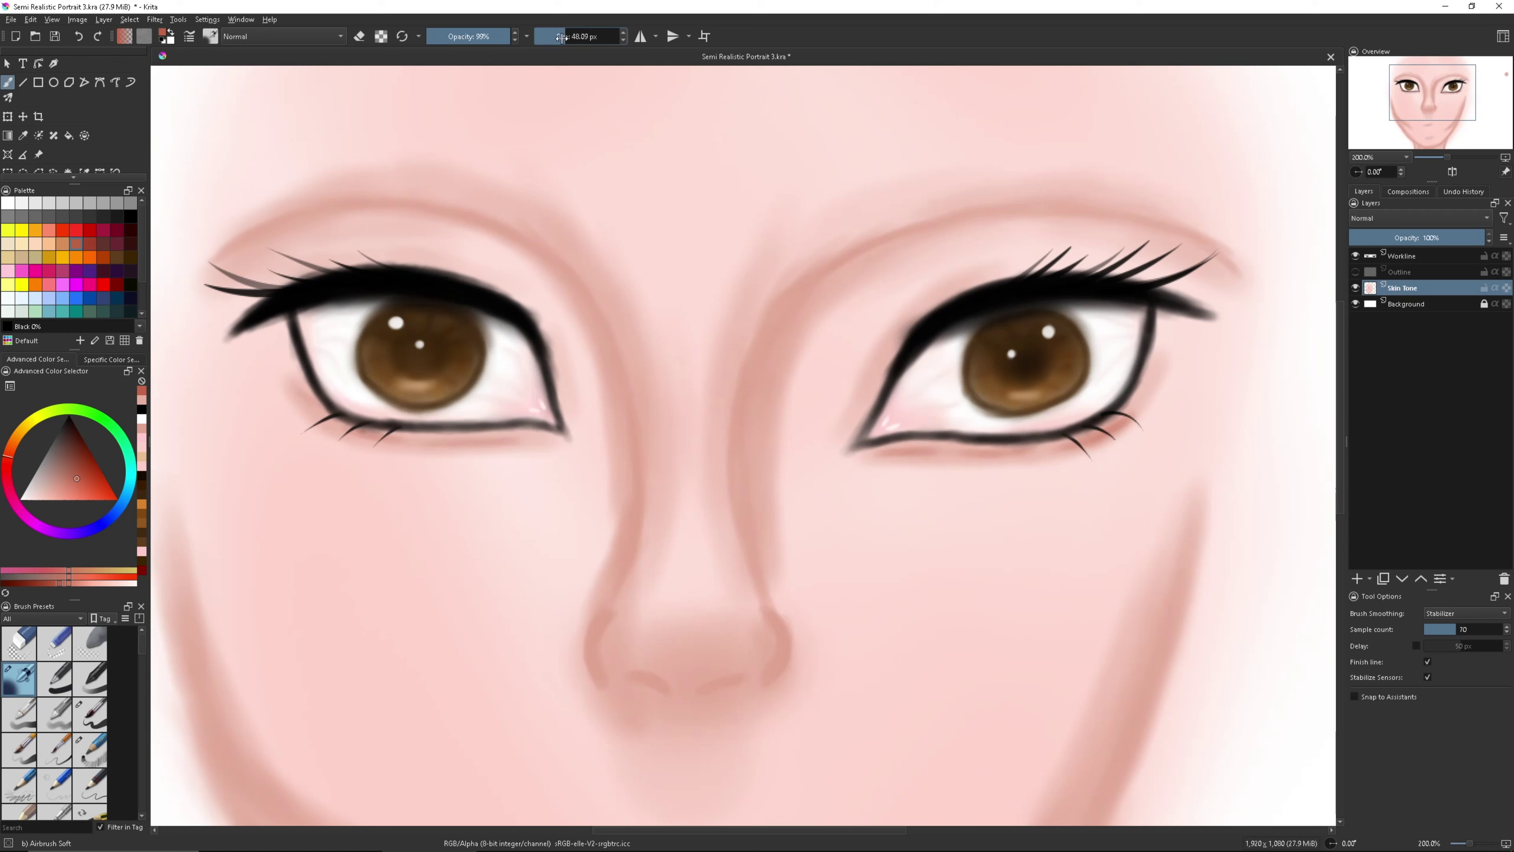
Set the blending brush to slightly higher opacity, then airbrush shading along both sides of the nose.
key(slash)
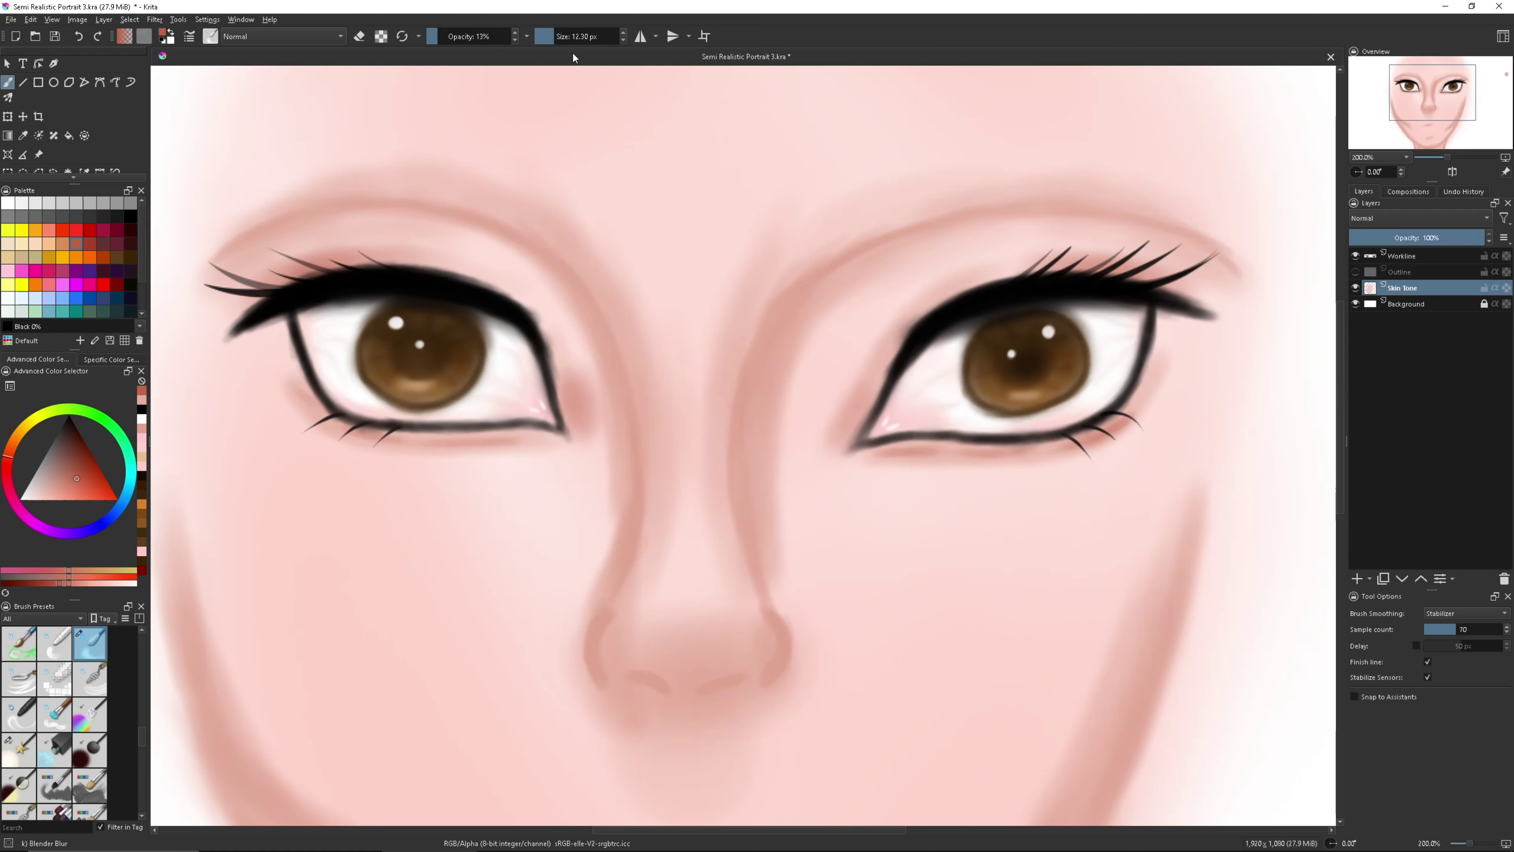
key(o)
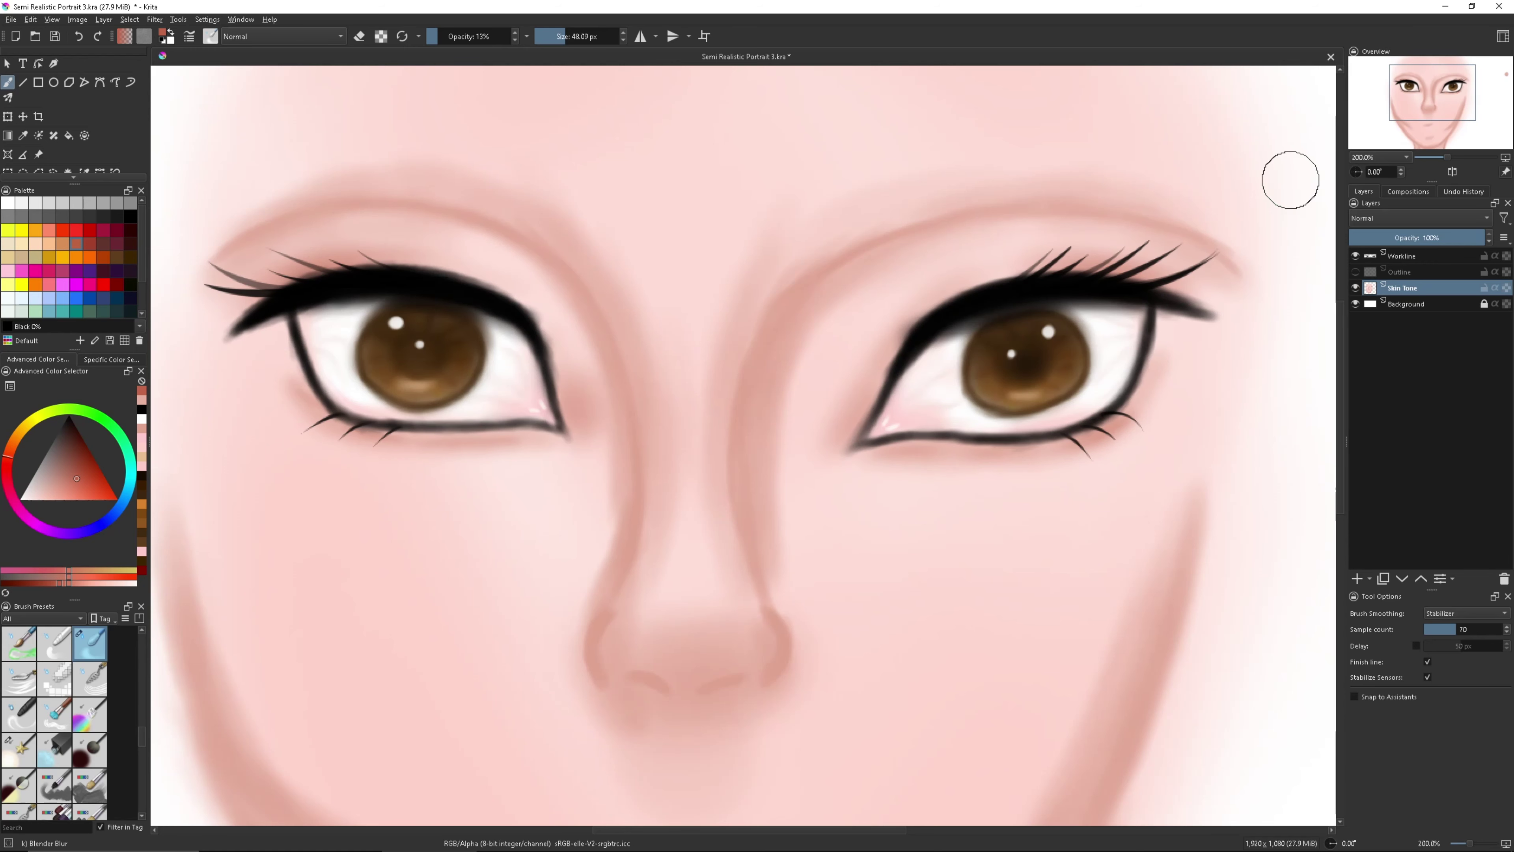
scroll(1294, 176, down, 1)
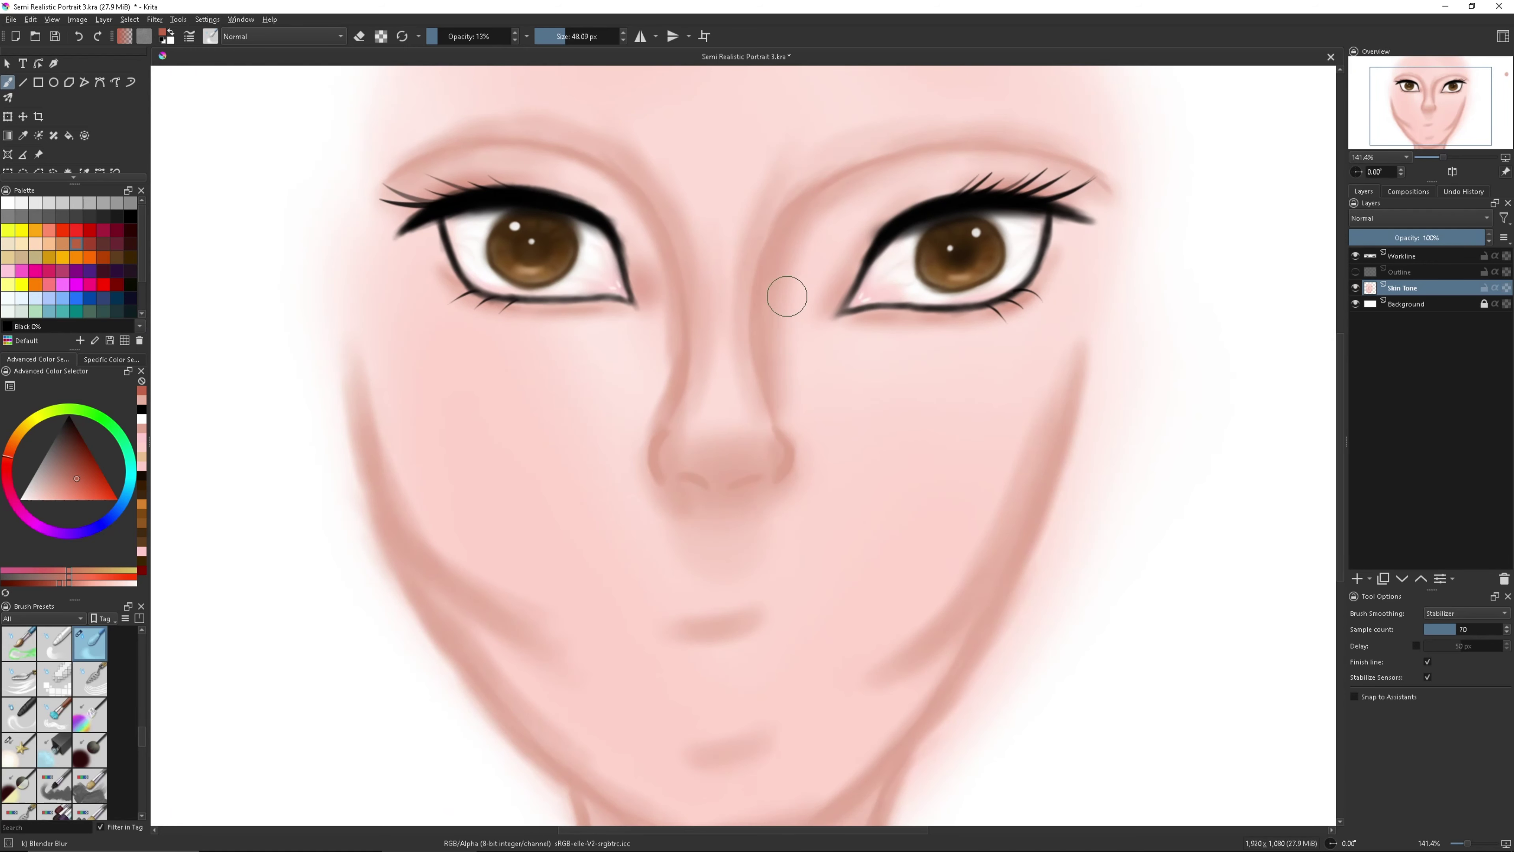
key(bracketleft)
key(bracketleft)
key(bracketleft)
key(bracketright)
key(bracketright)
scroll(351, 340, down, 2)
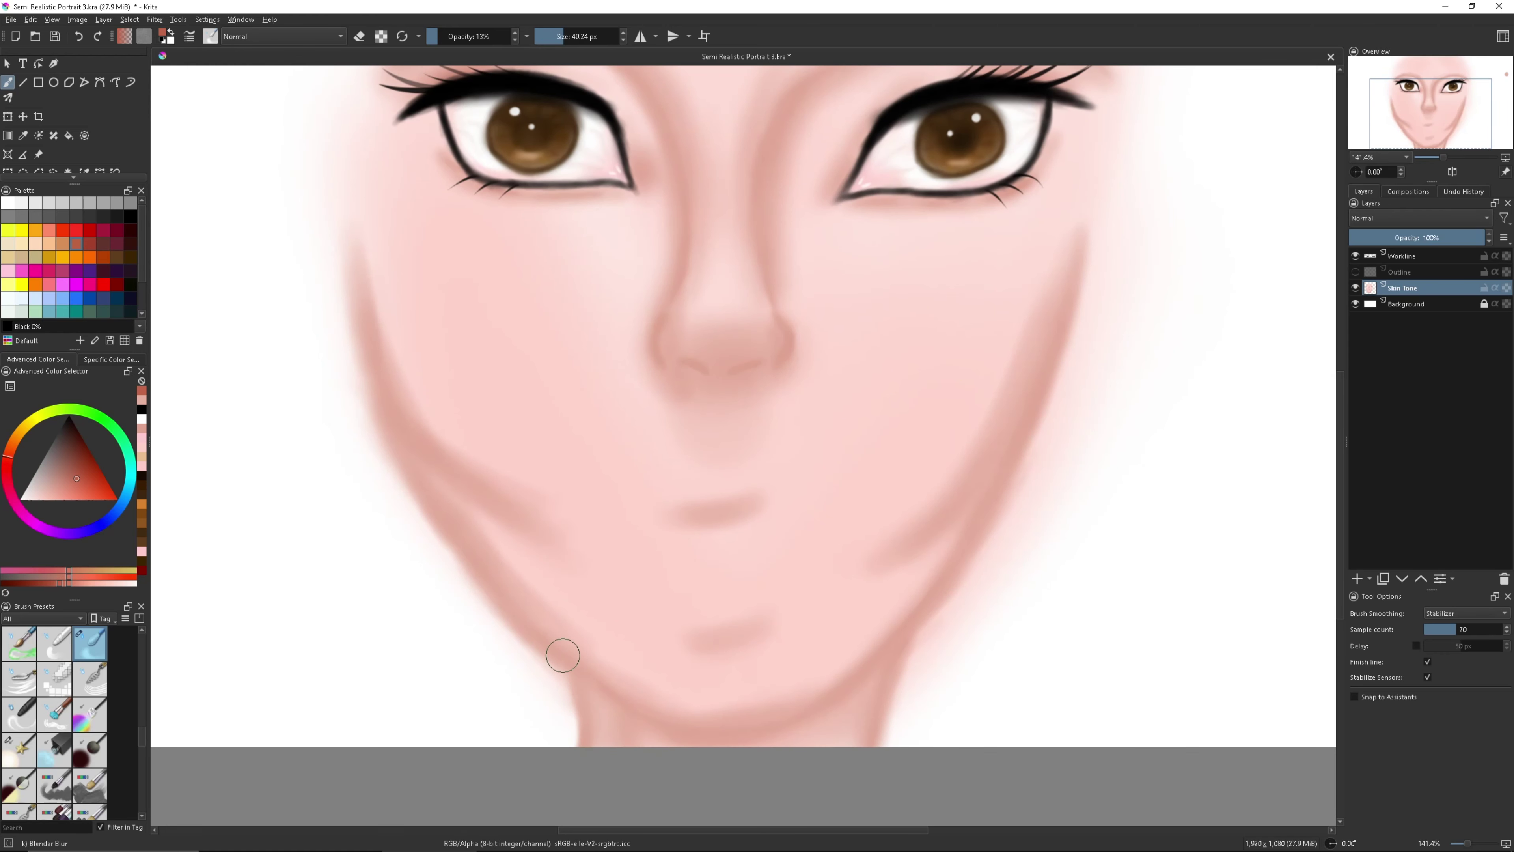
drag(1402, 94, 1400, 86)
key(slash)
drag(784, 353, 801, 408)
drag(678, 412, 687, 453)
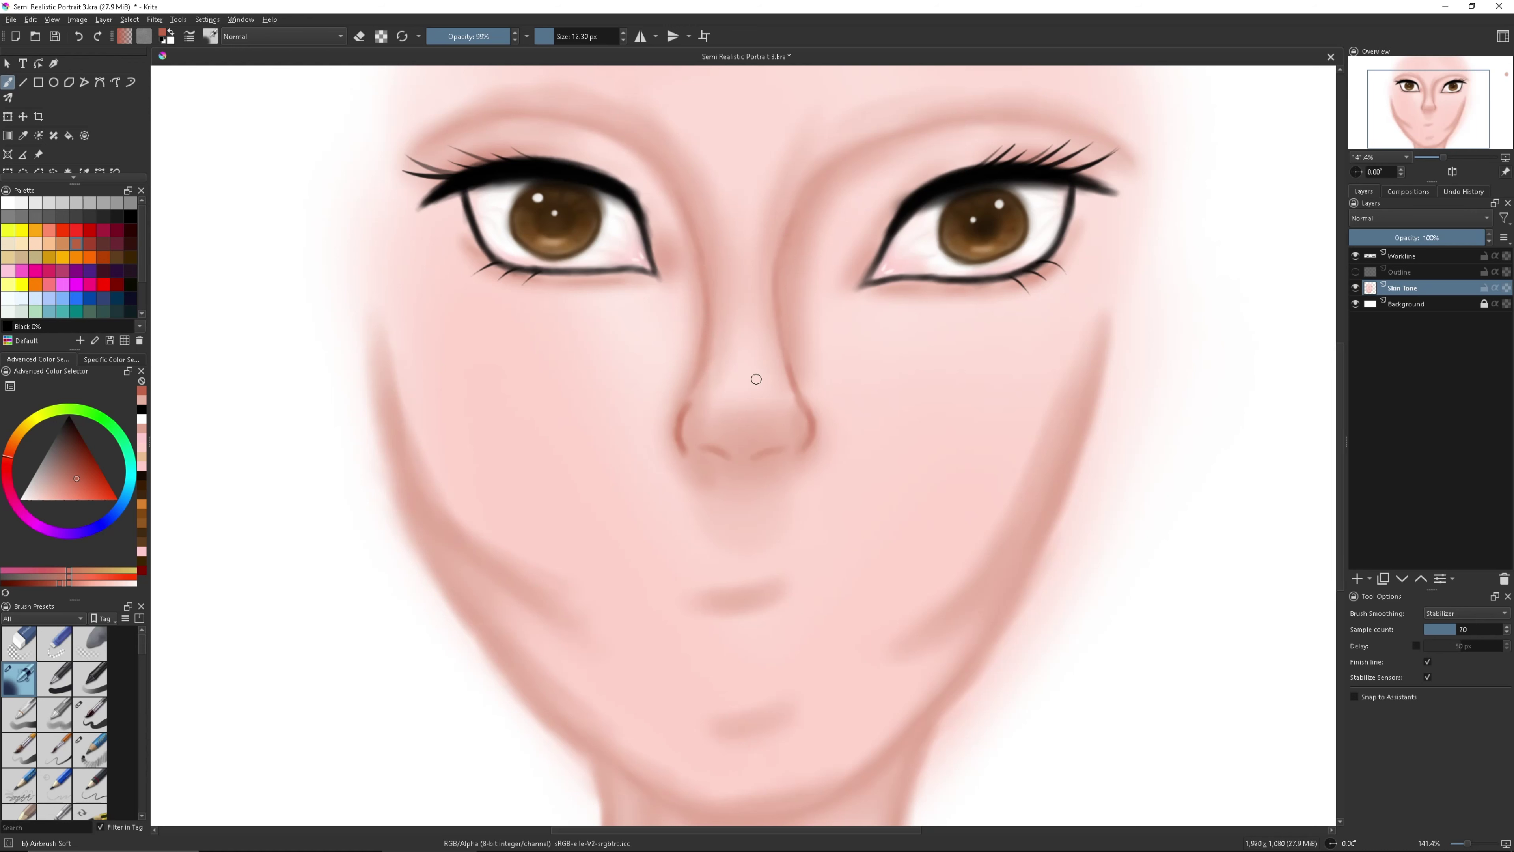
Add a new paint layer named 'Lips'.
click(1357, 577)
double_click(1394, 256)
text(Lips)
key(Return)
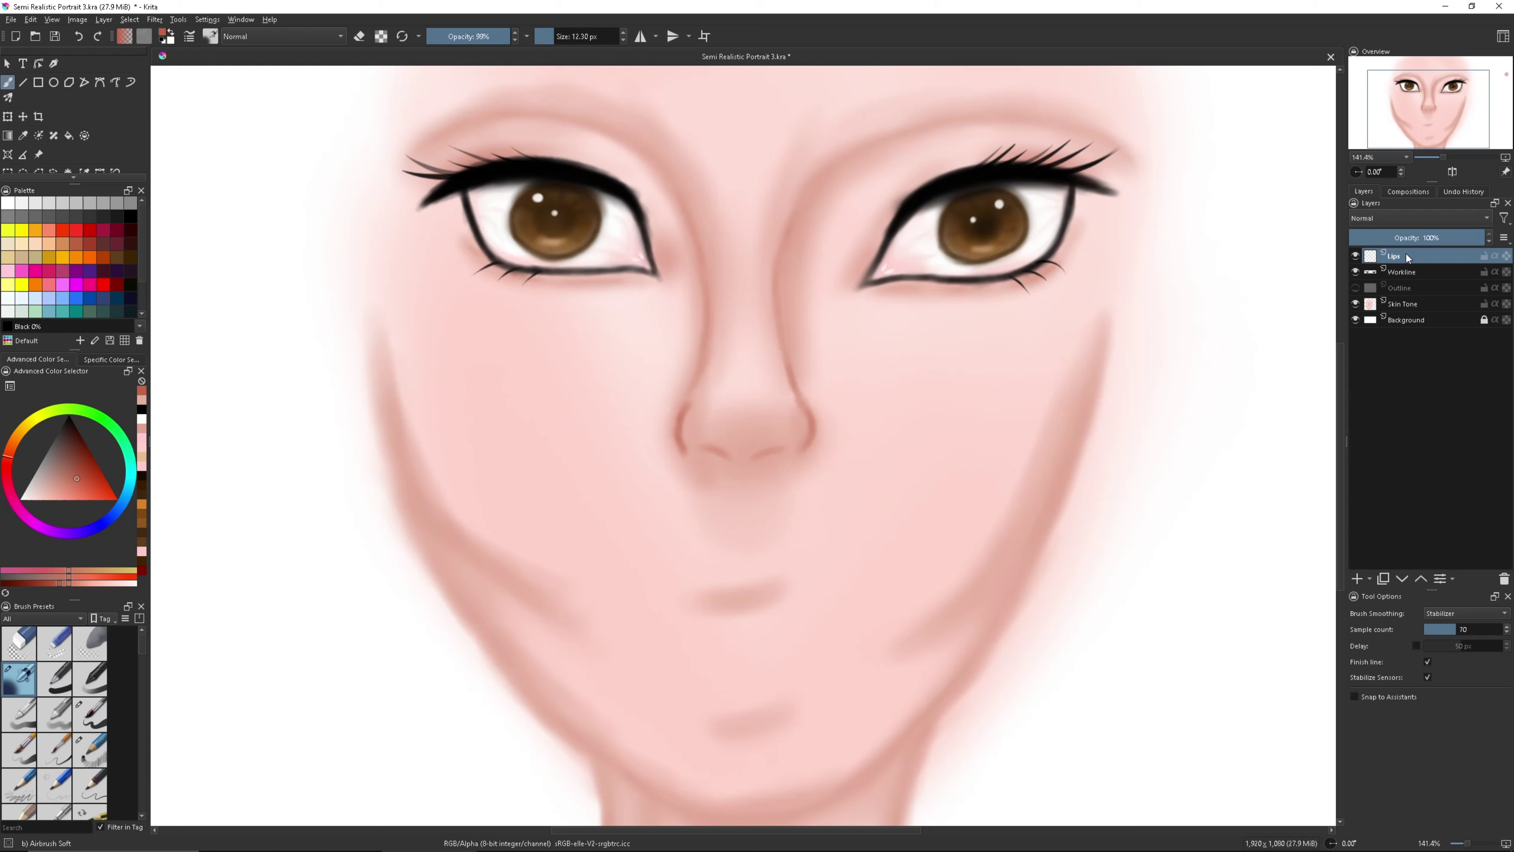
Briefly show the Outline sketch as a lip guide, then hide it again.
click(1402, 305)
key(slash)
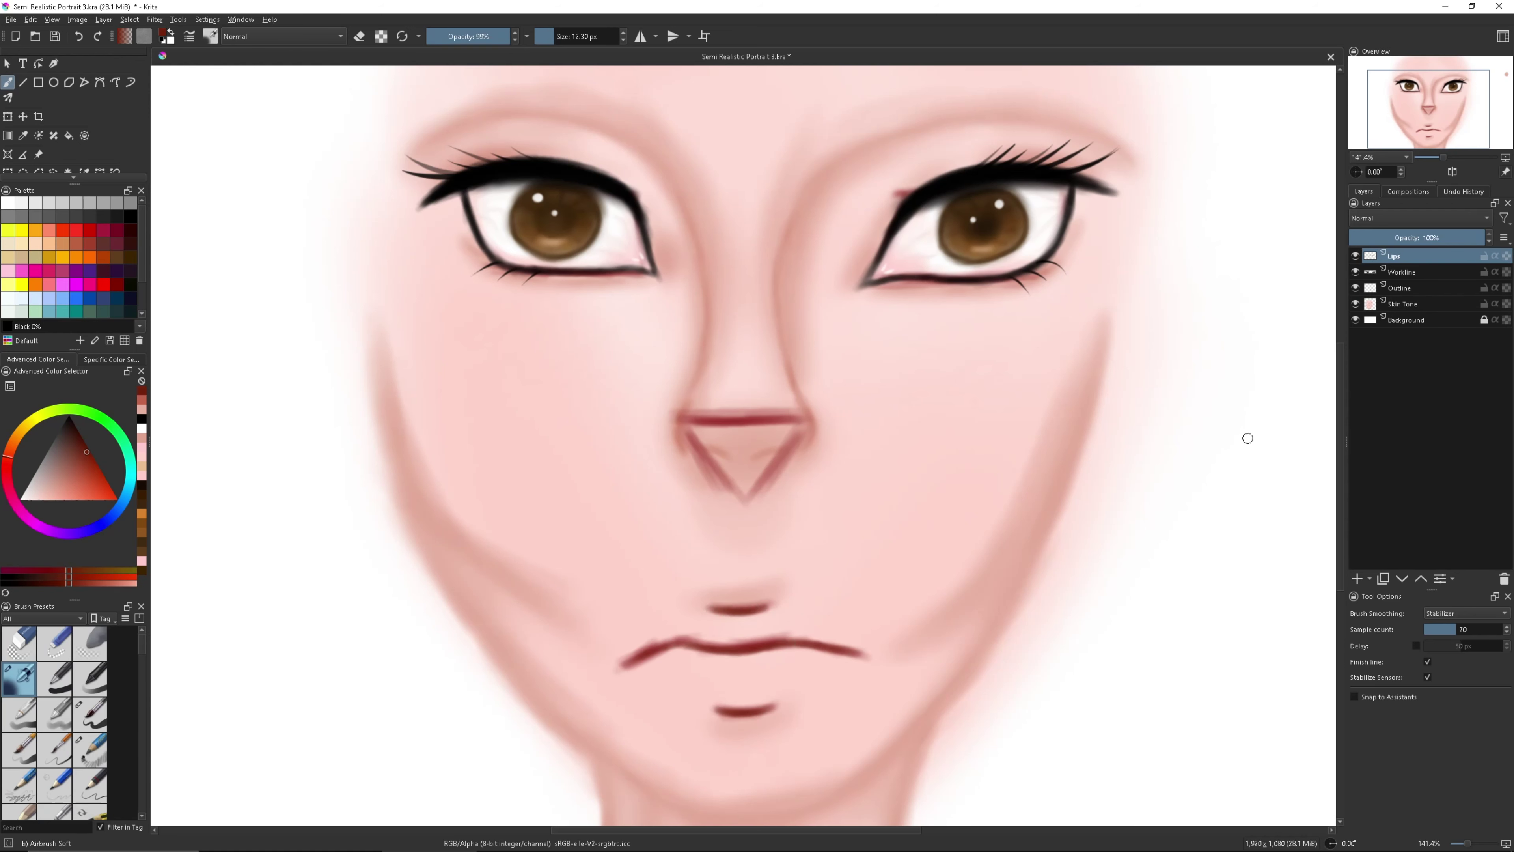
click(1356, 287)
Airbrush dark red lips, trace the line between them, and switch to a lower-opacity eraser.
mouse_move(774, 662)
mouse_down()
mouse_move(642, 649)
mouse_move(760, 609)
mouse_move(815, 678)
mouse_up()
drag(573, 36, 558, 34)
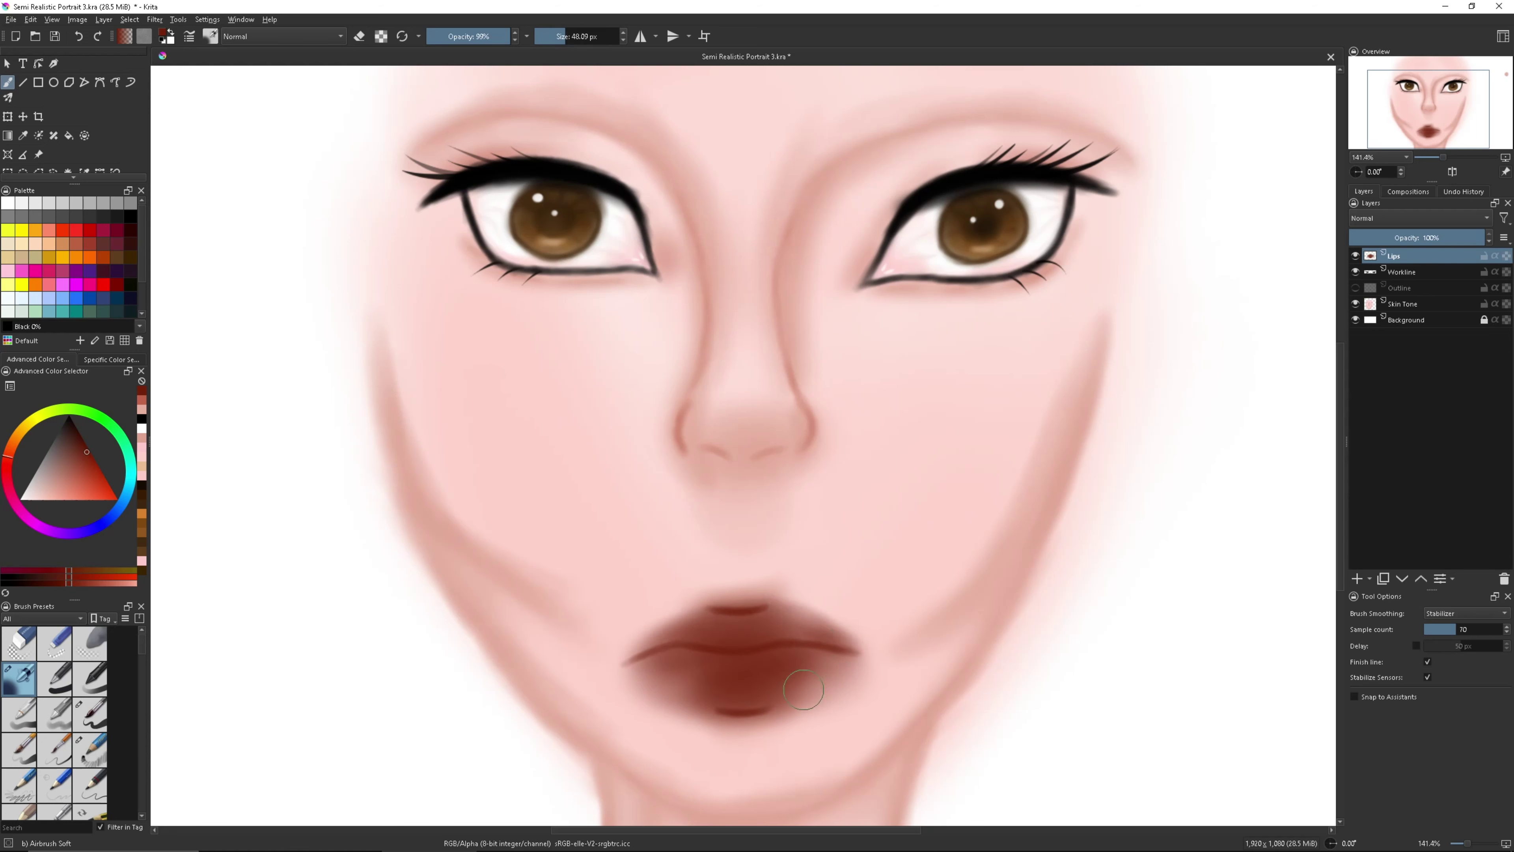
drag(625, 662, 846, 651)
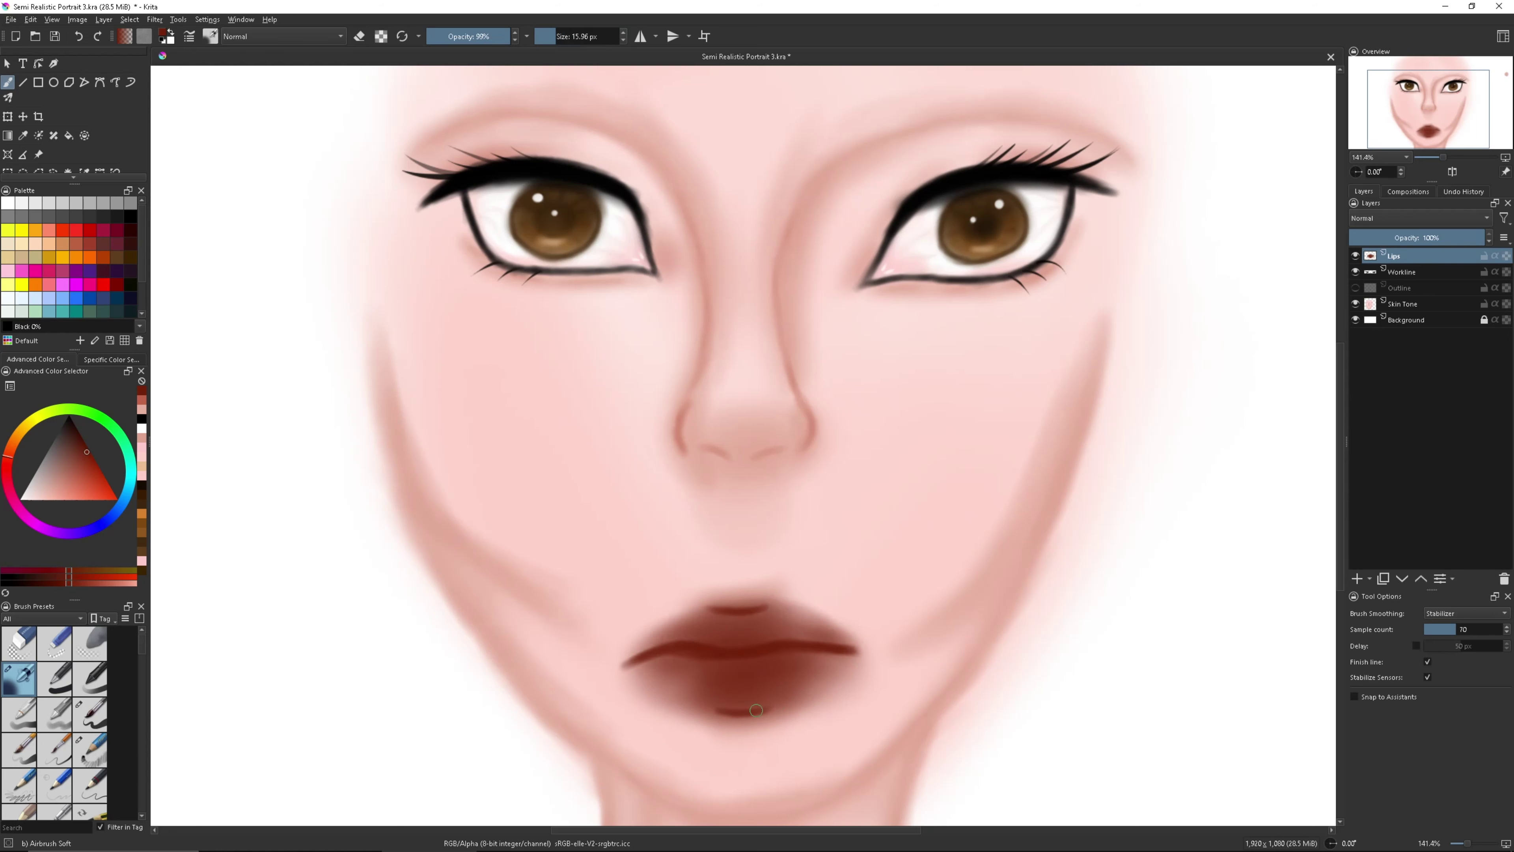
key(i)
key(i)
key(i)
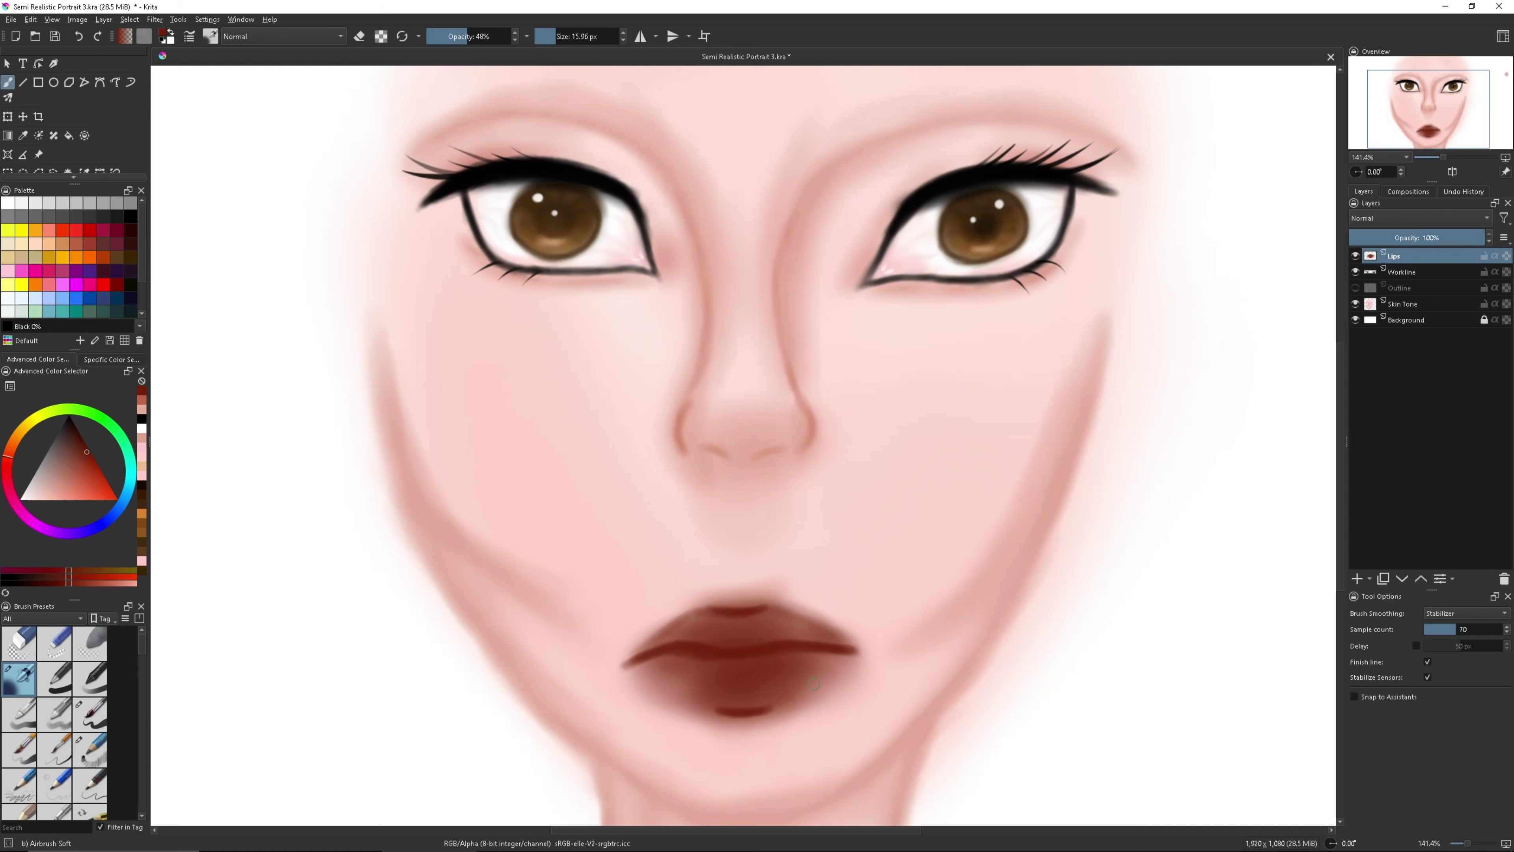
click(358, 37)
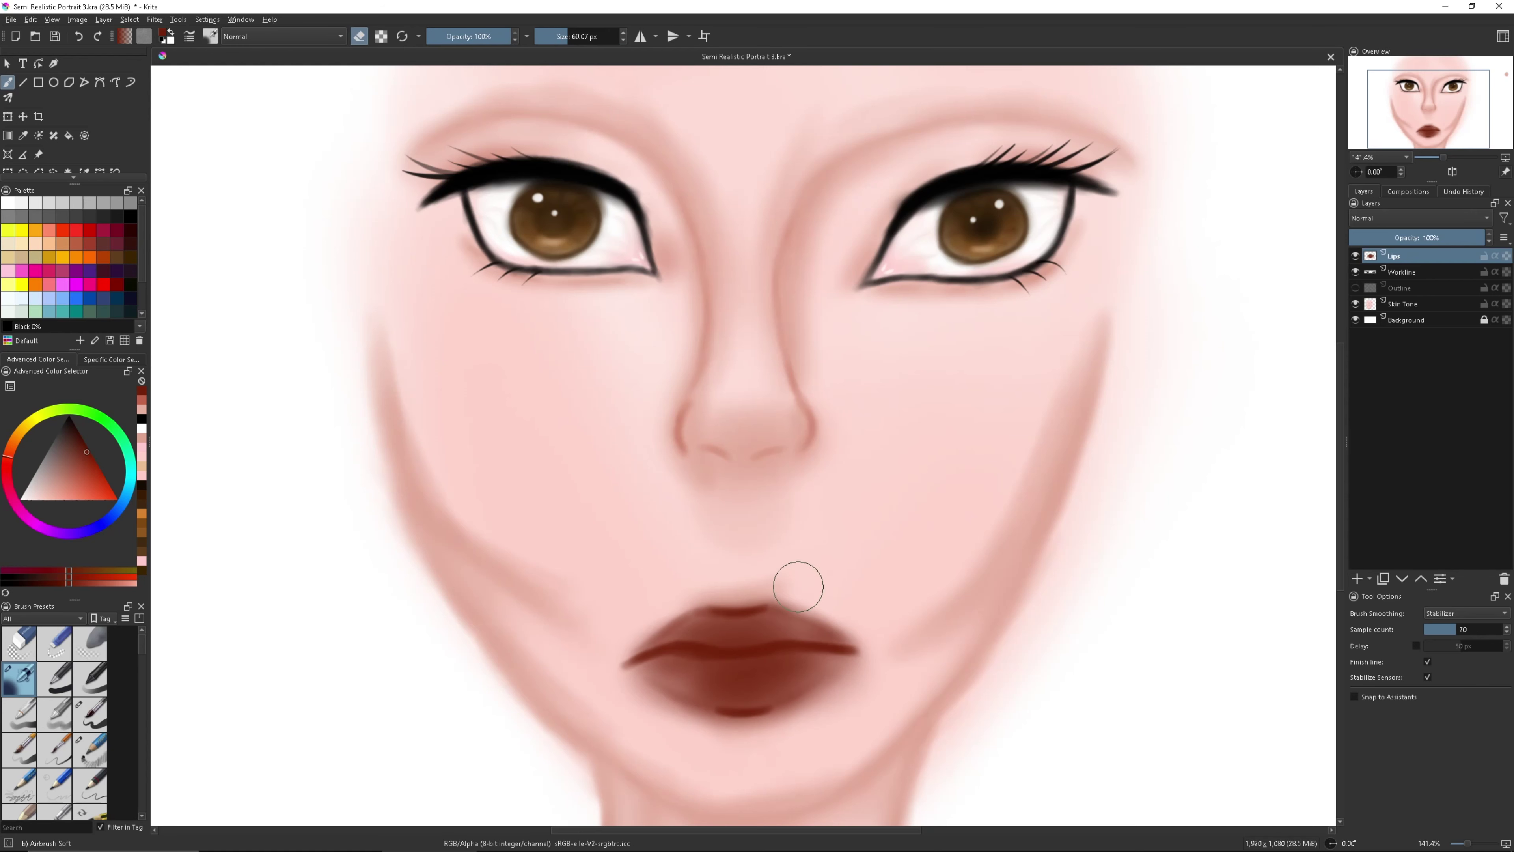
Lighten the middle of the lower lip and transform the lips slightly upward.
drag(812, 703, 649, 703)
scroll(744, 636, up, 1)
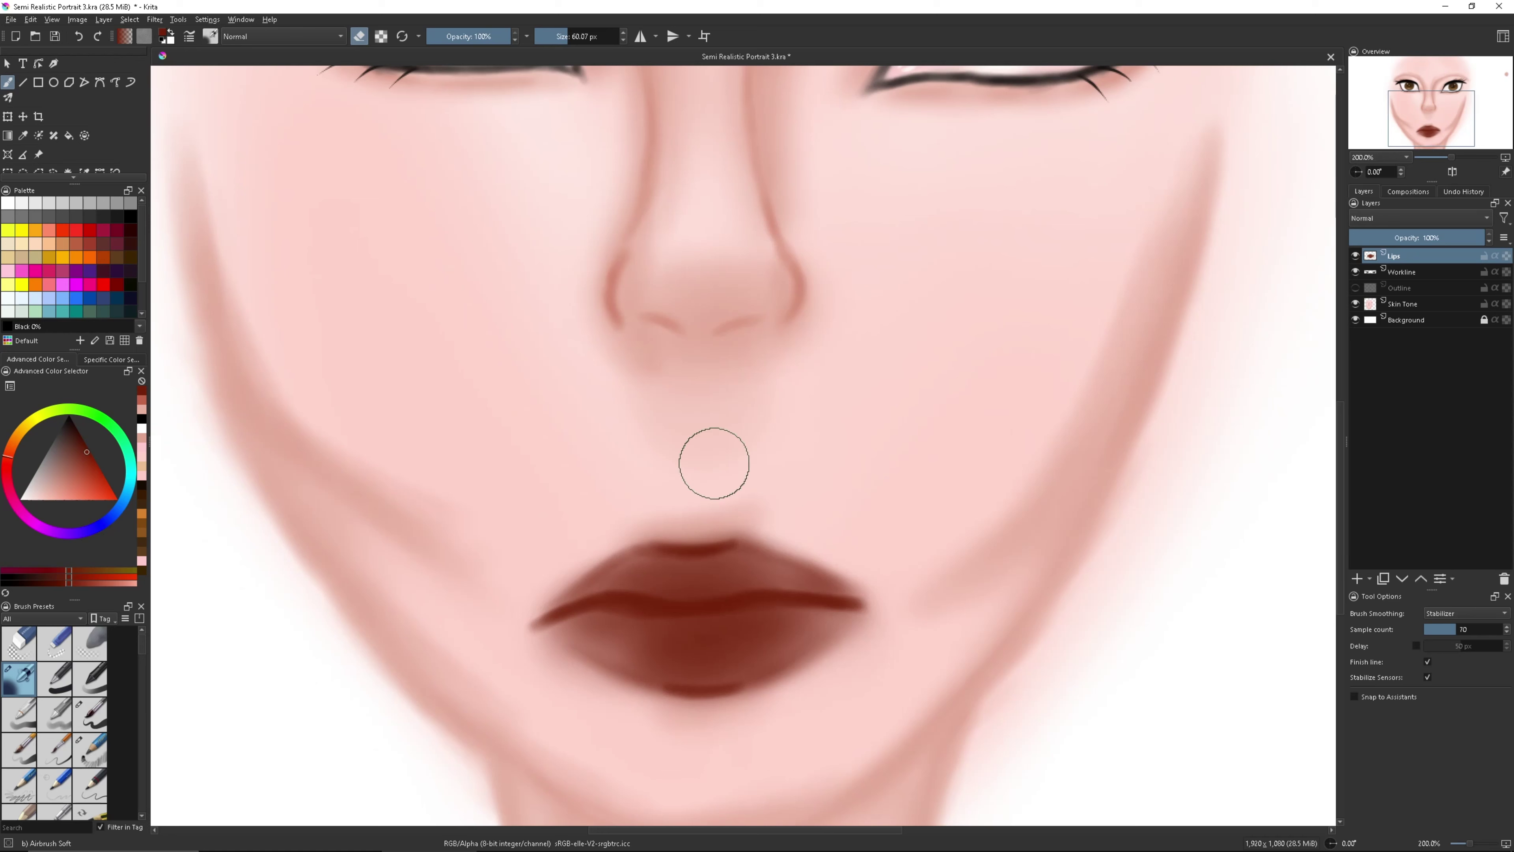
key(ctrl+t)
drag(679, 549, 679, 533)
key(Return)
key(b)
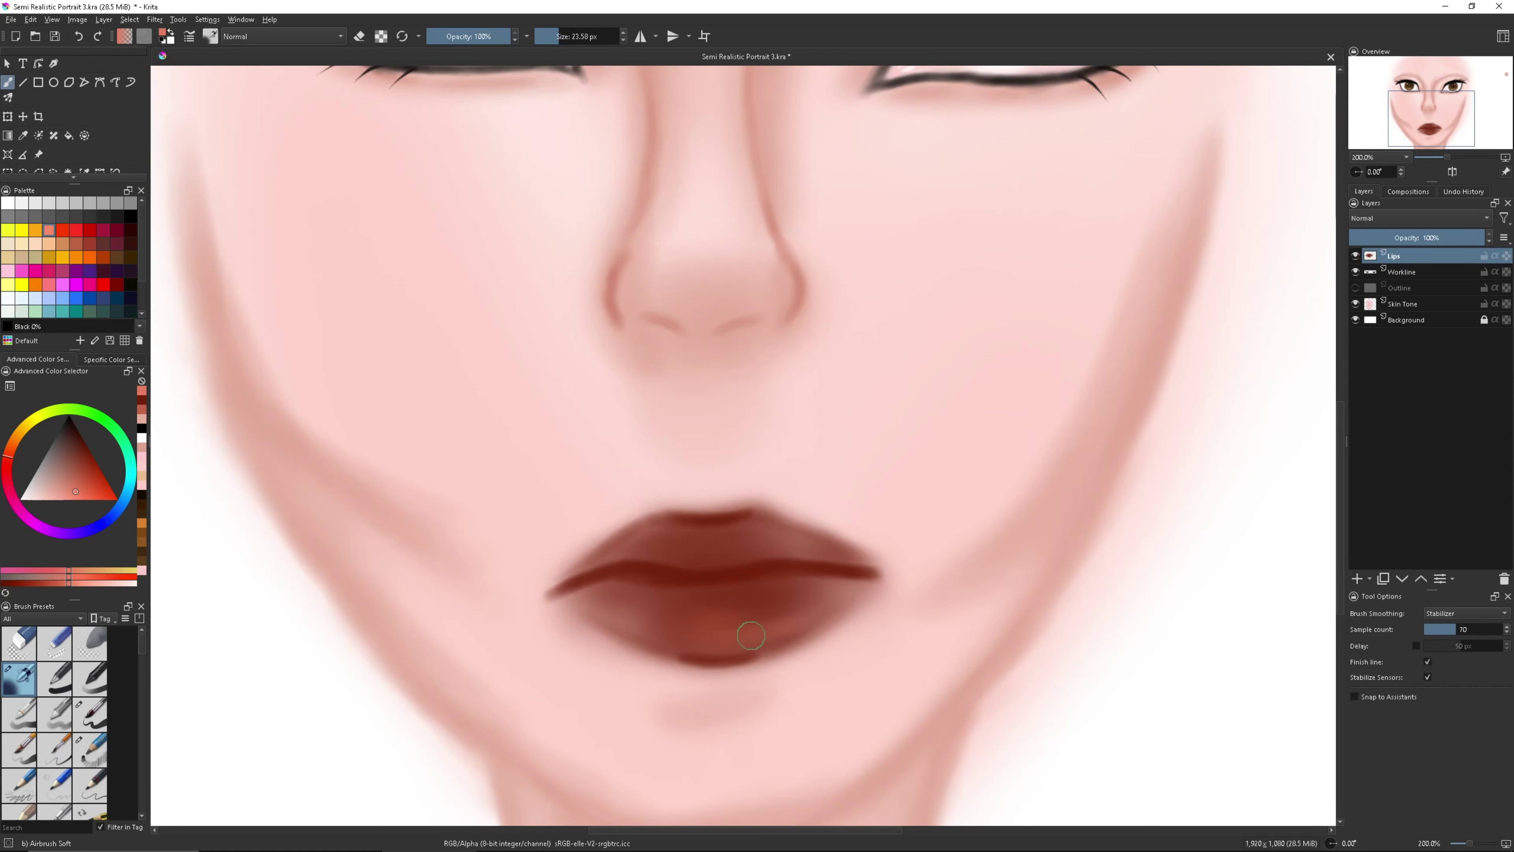
Darken the upper lip across its width with a darker red-brown.
click(80, 444)
key(bracketright)
key(bracketright)
key(bracketright)
key(bracketleft)
key(bracketleft)
drag(811, 540, 606, 567)
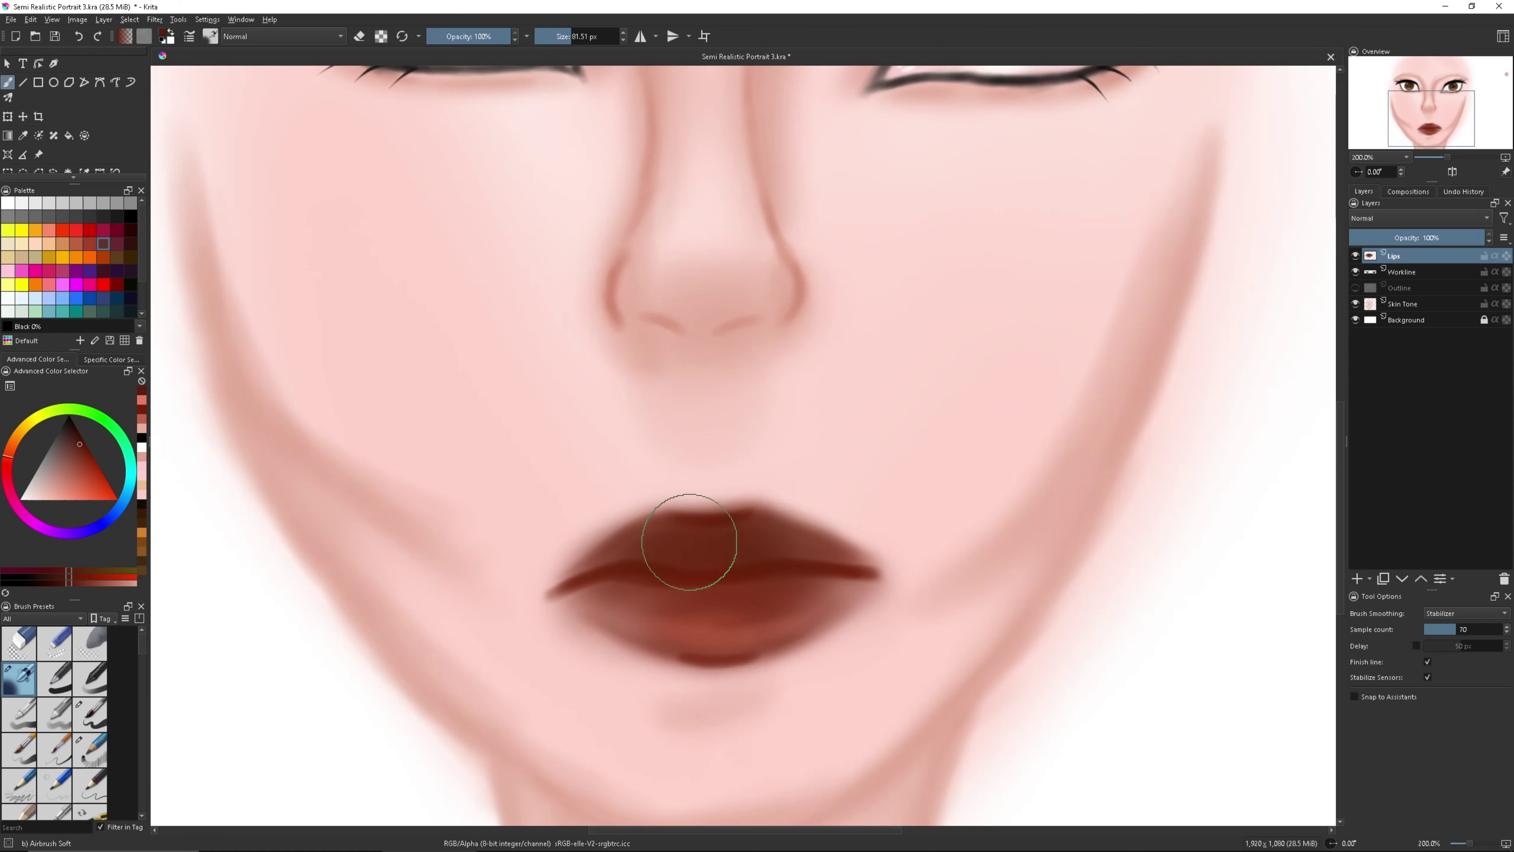
drag(500, 41, 488, 37)
drag(569, 36, 557, 36)
drag(763, 656, 680, 620)
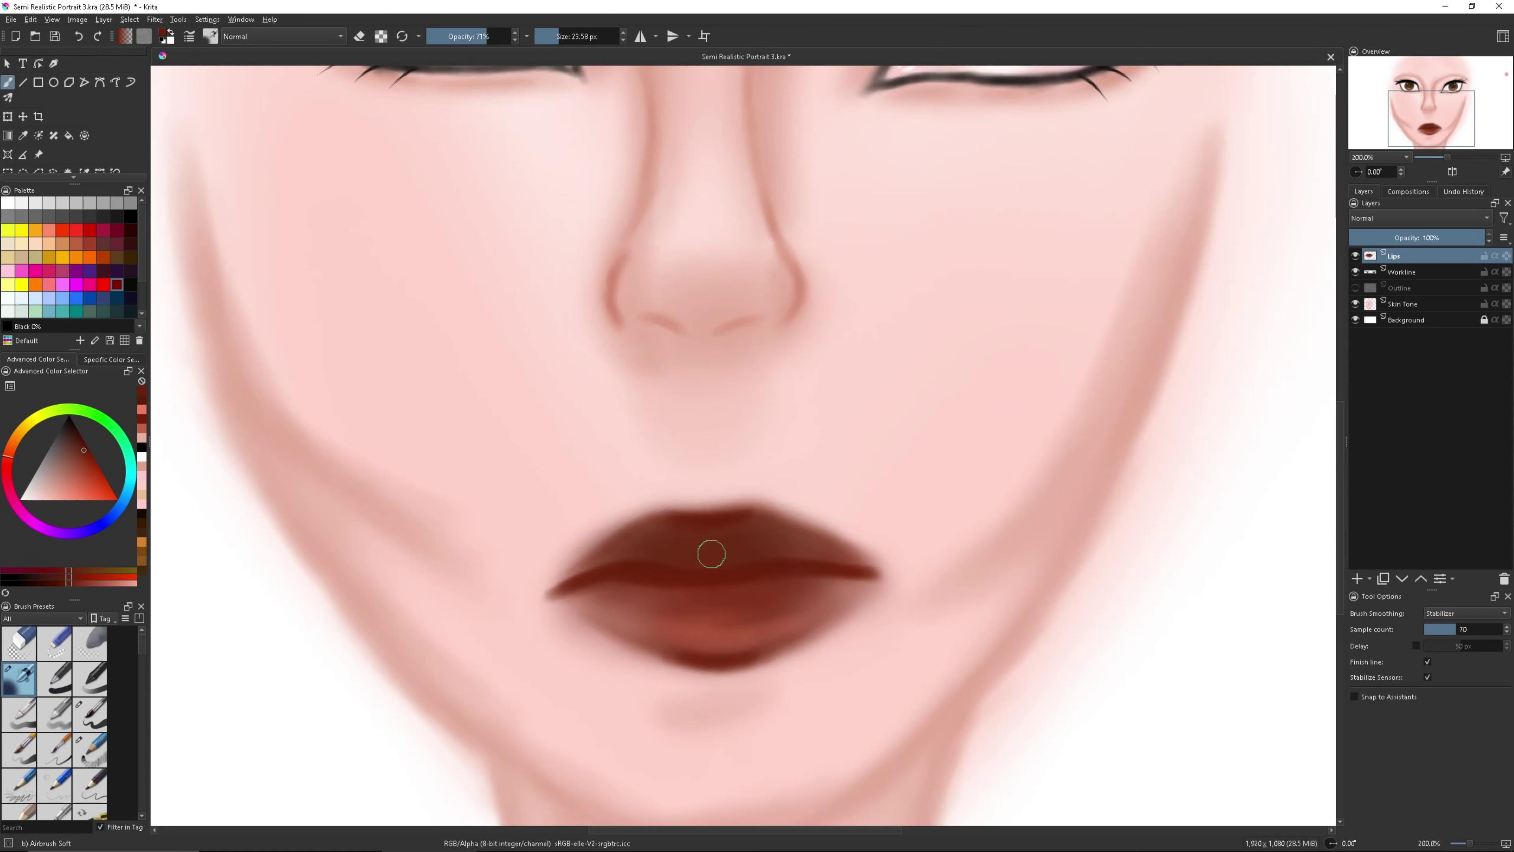
scroll(78, 737, down, 5)
Darken the left corner of the lips with a darker swatch, undoing the dark lip-line stroke.
click(89, 642)
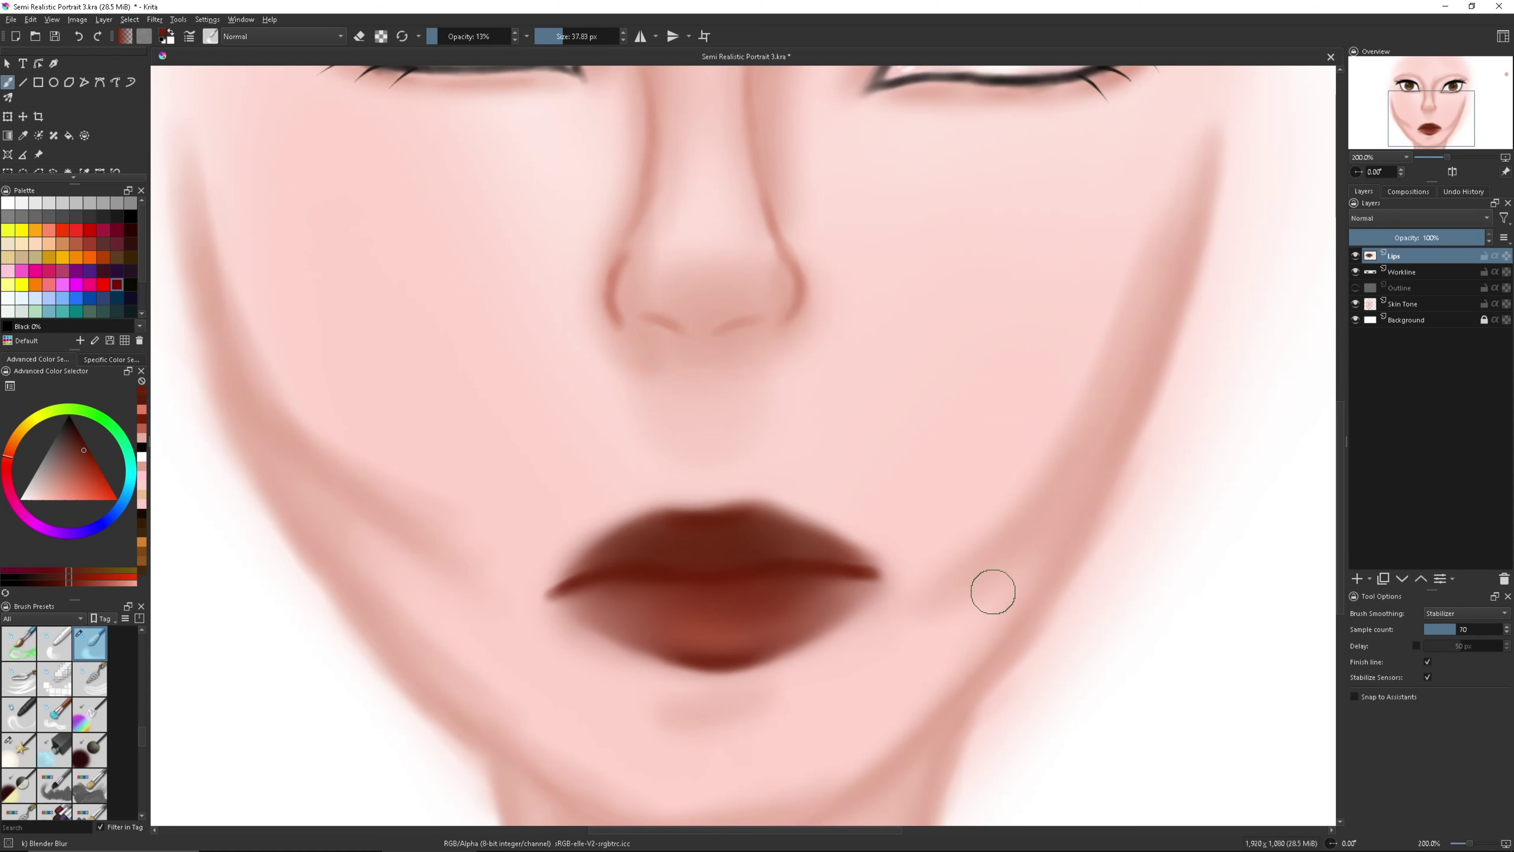
key(slash)
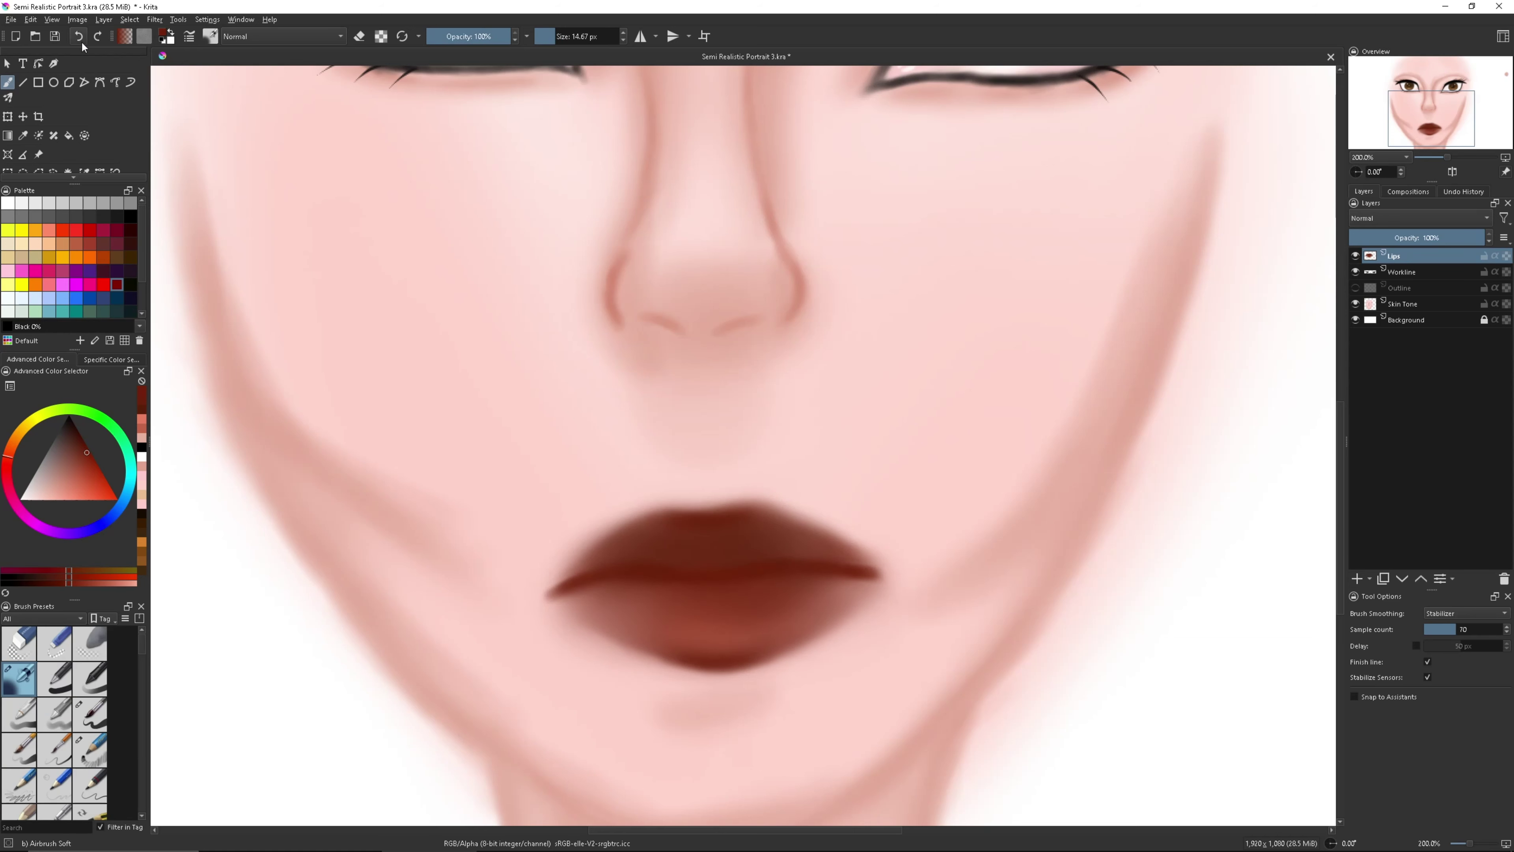
click(103, 244)
key(bracketright)
drag(679, 578, 559, 591)
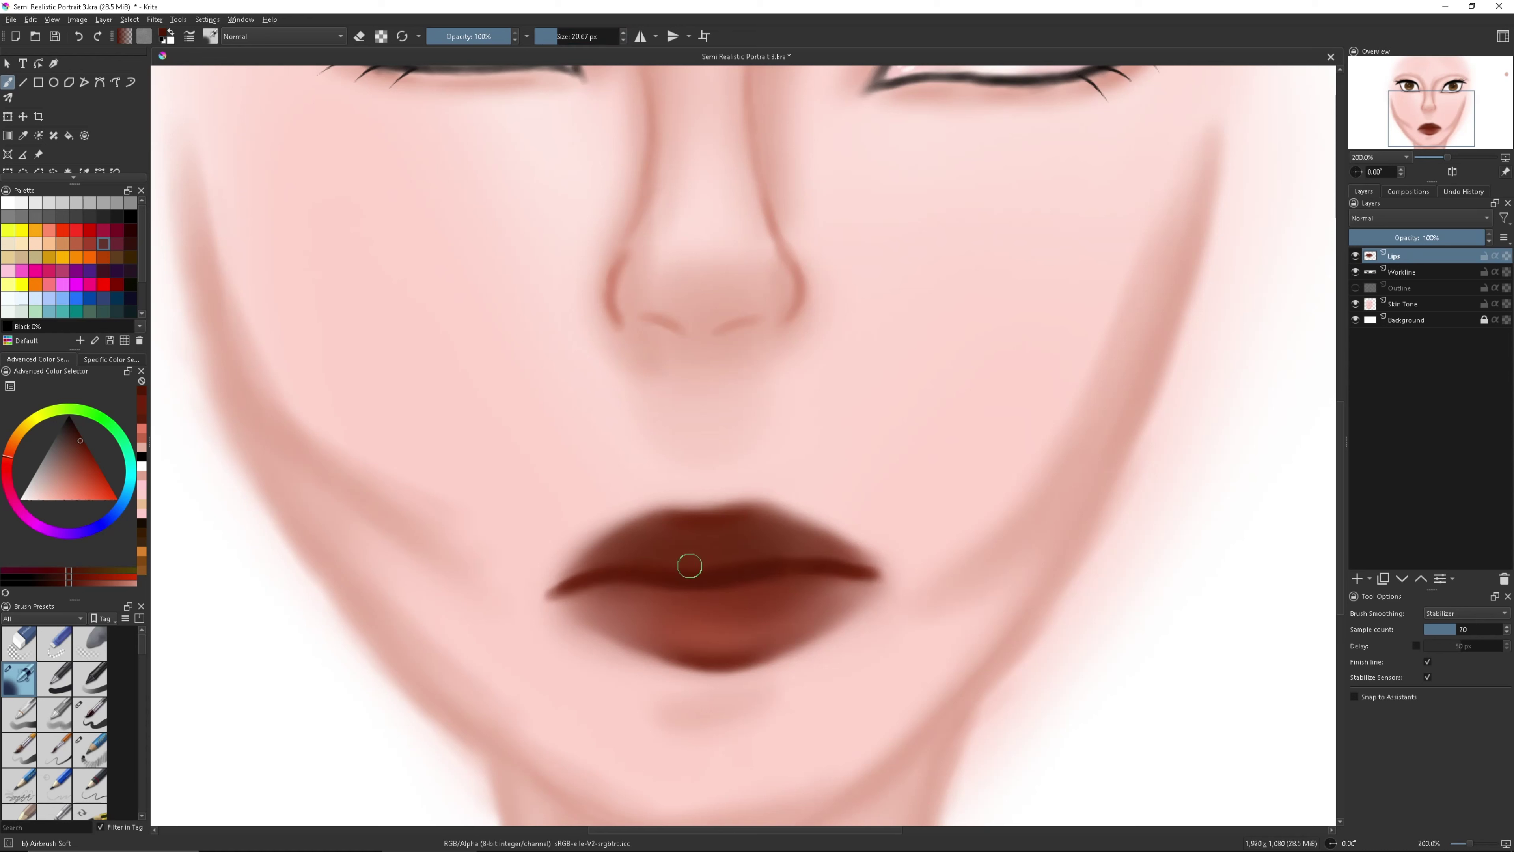
click(79, 37)
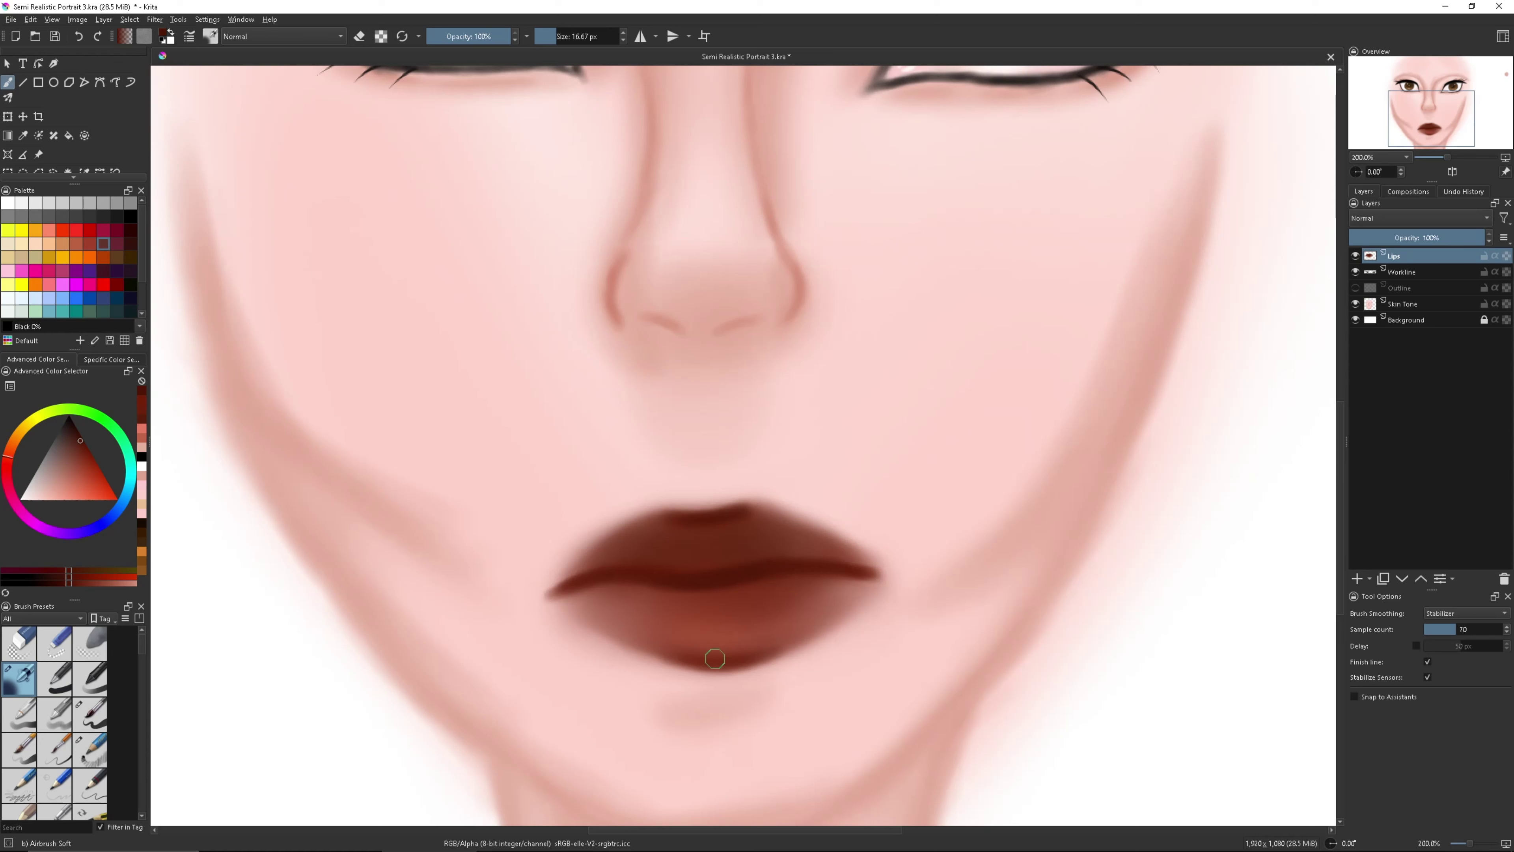
With a full-opacity flat bristle brush, paint a light highlight stroke on the lower lip.
key(i)
key(i)
key(i)
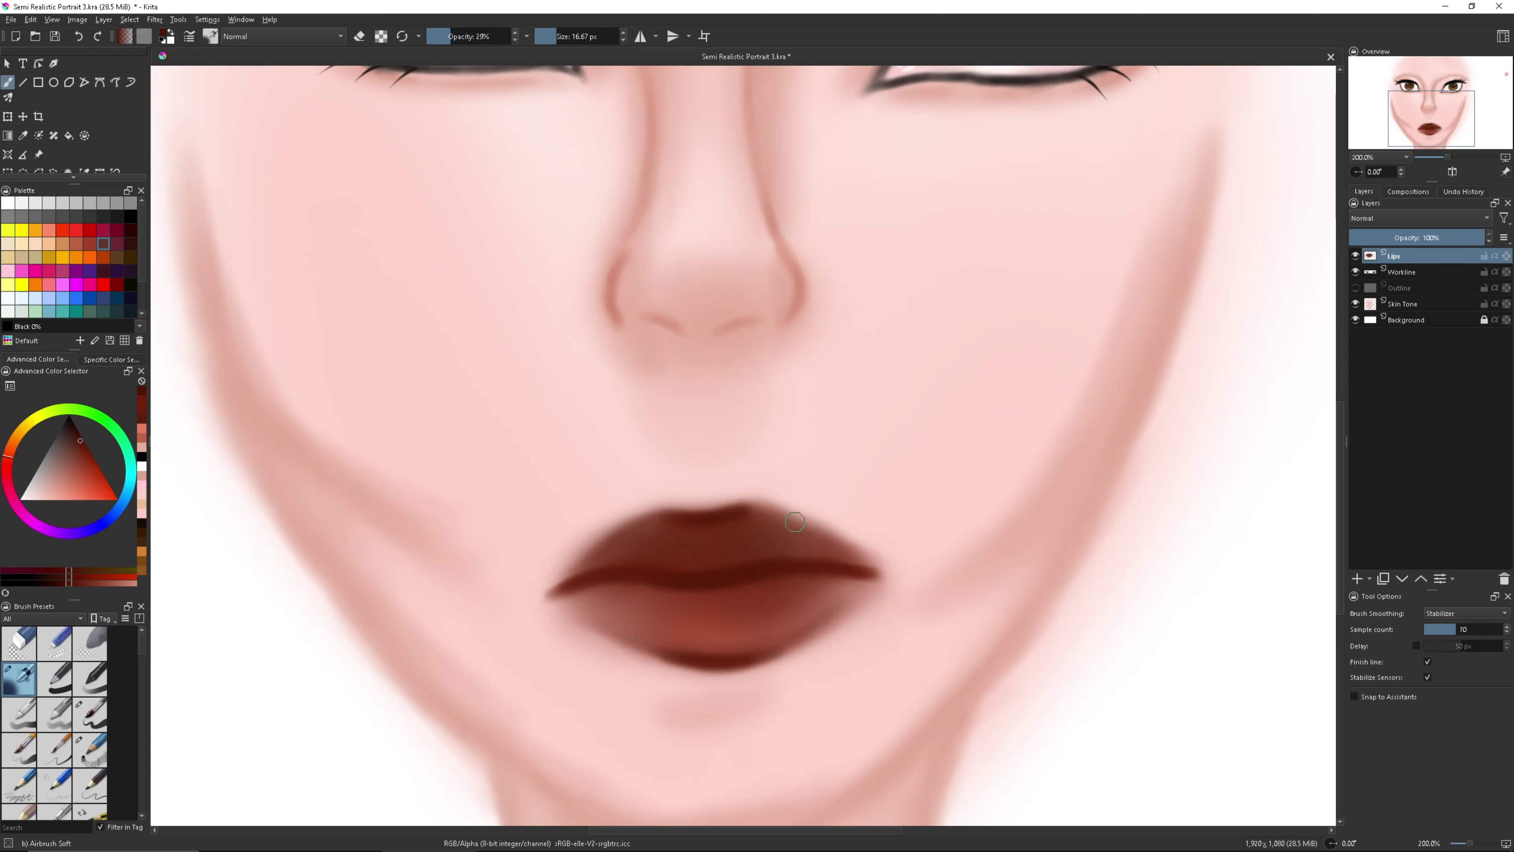
key(o)
key(o)
key(o)
key(bracketleft)
key(bracketleft)
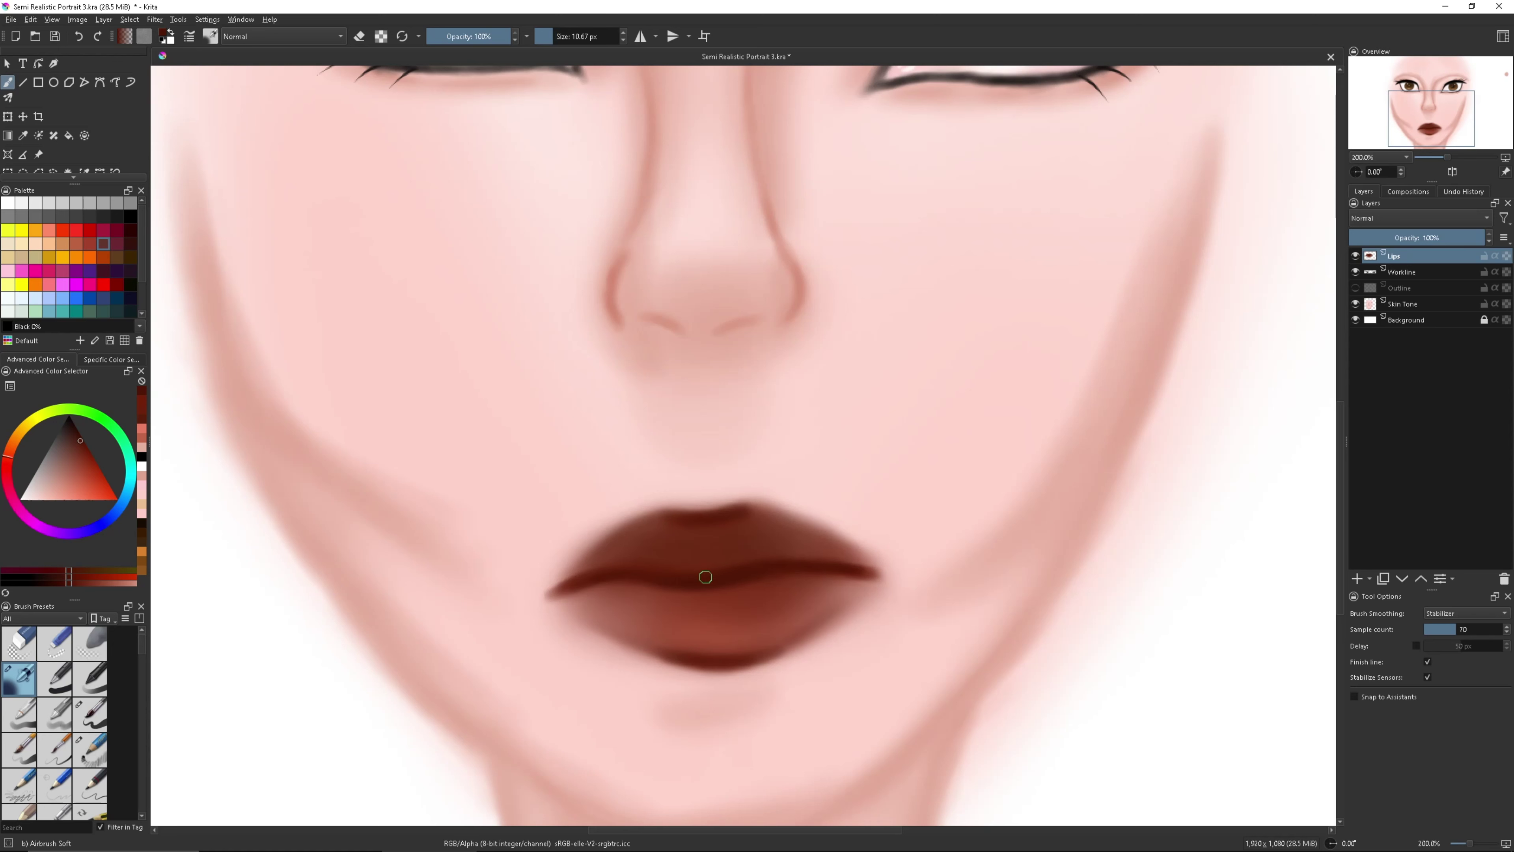
key(slash)
drag(727, 620, 777, 620)
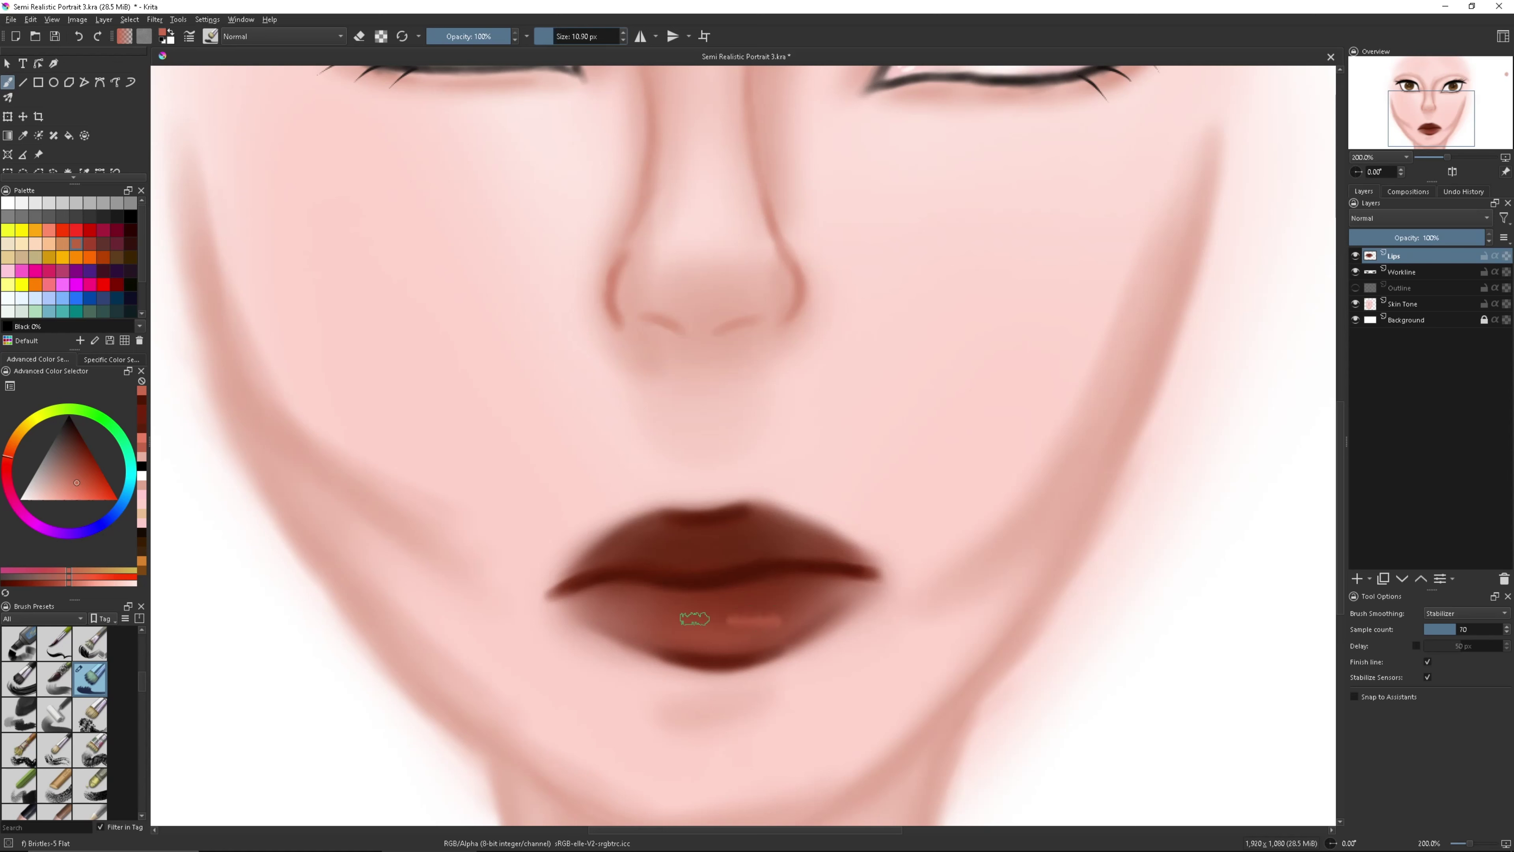
Add another lighter pink highlight dash on the lower lip, then choose a dark red.
ctrl+click(746, 120)
drag(689, 622, 715, 622)
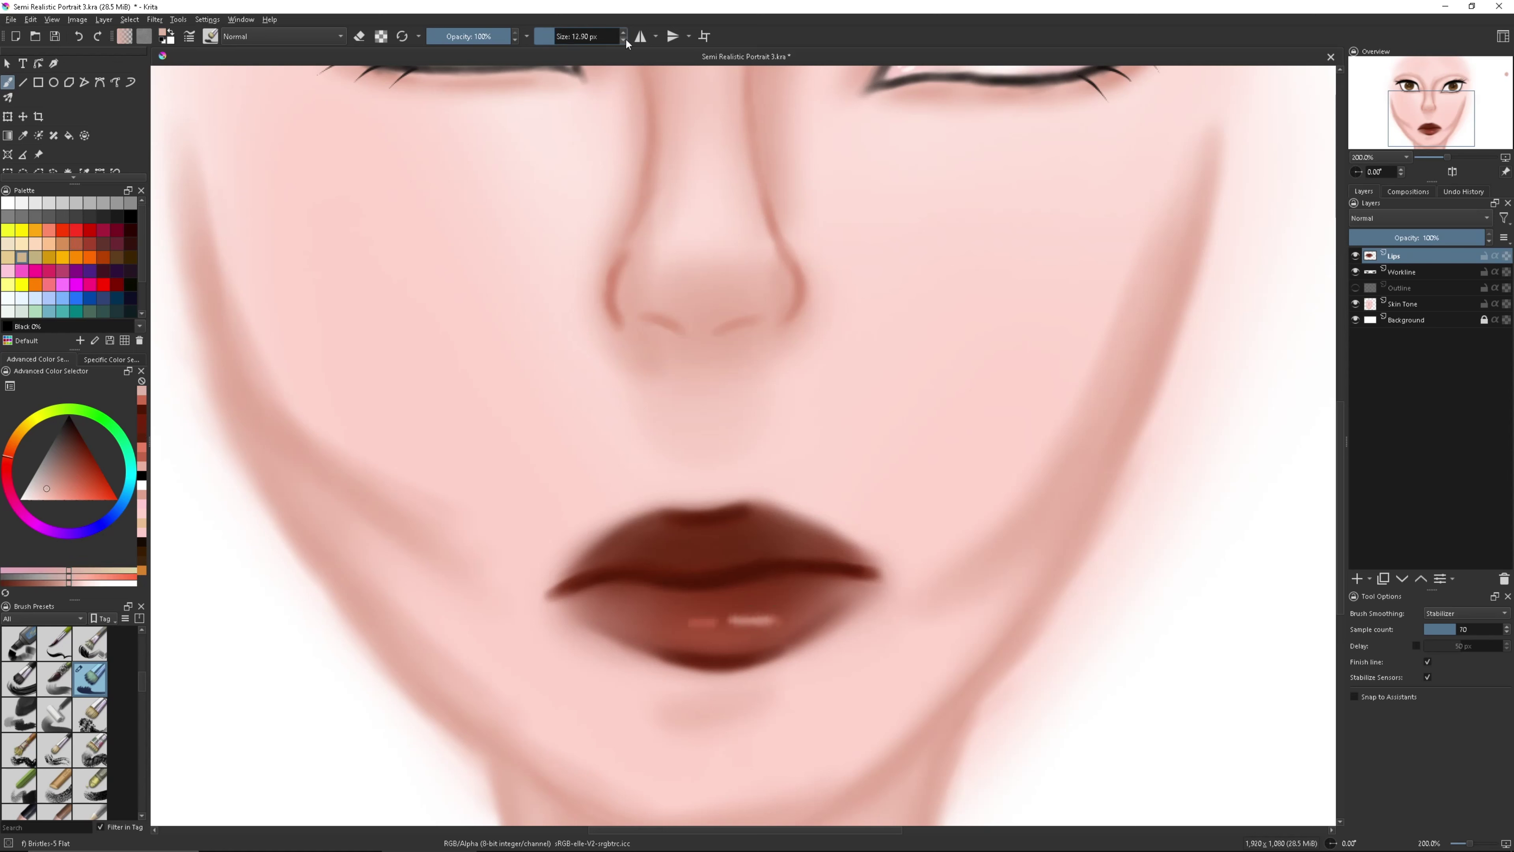
scroll(64, 705, down, 5)
click(89, 732)
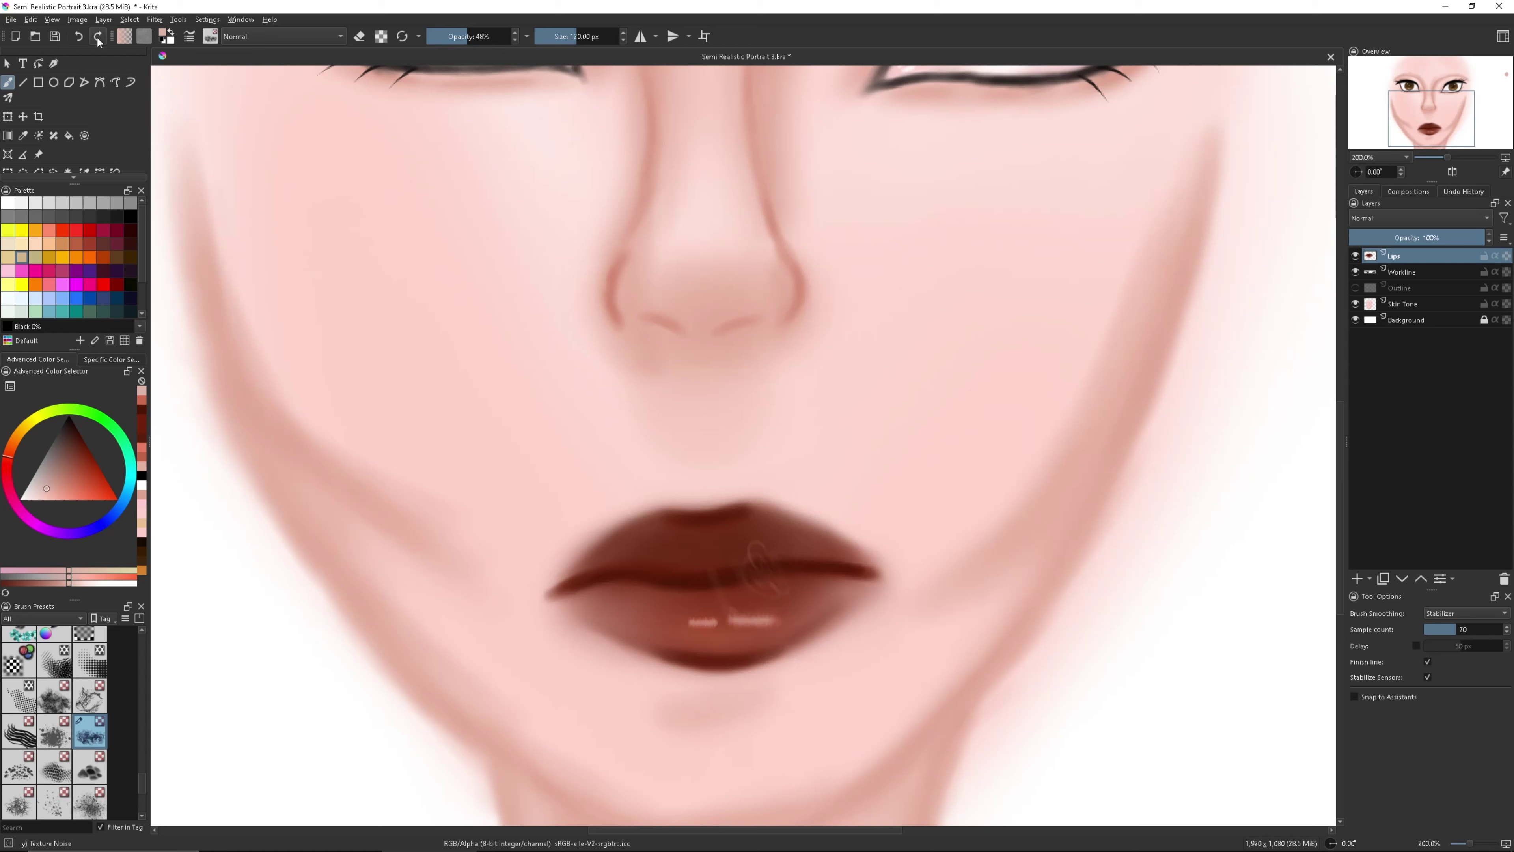
click(141, 412)
scroll(60, 716, up, 5)
Soften the lower-lip highlight dashes with the blending brush, then select the Skin Tone layer.
click(89, 732)
drag(704, 597, 805, 605)
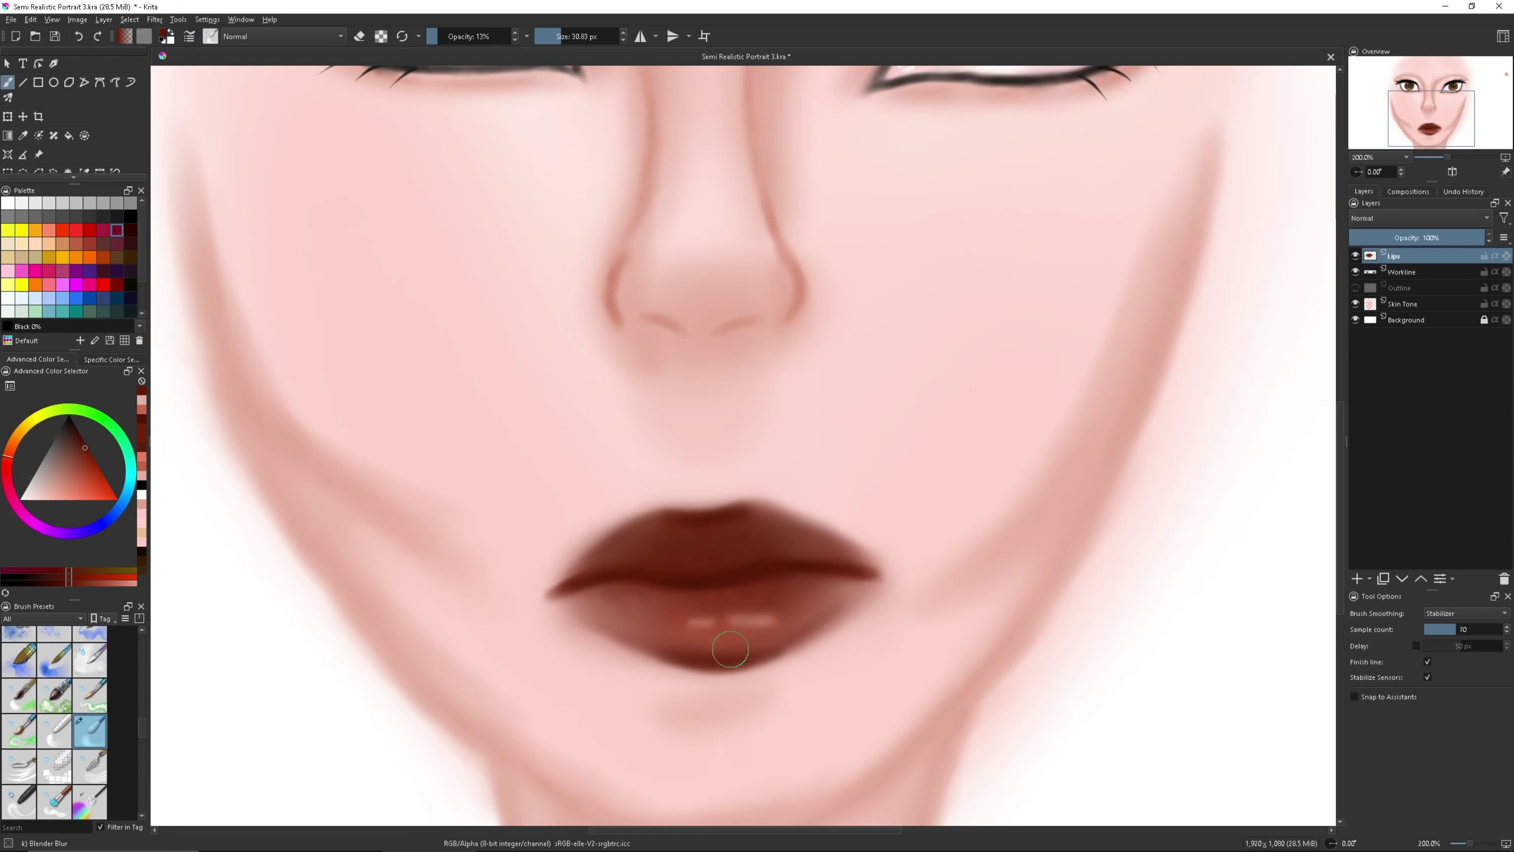
scroll(1445, 117, down, 2)
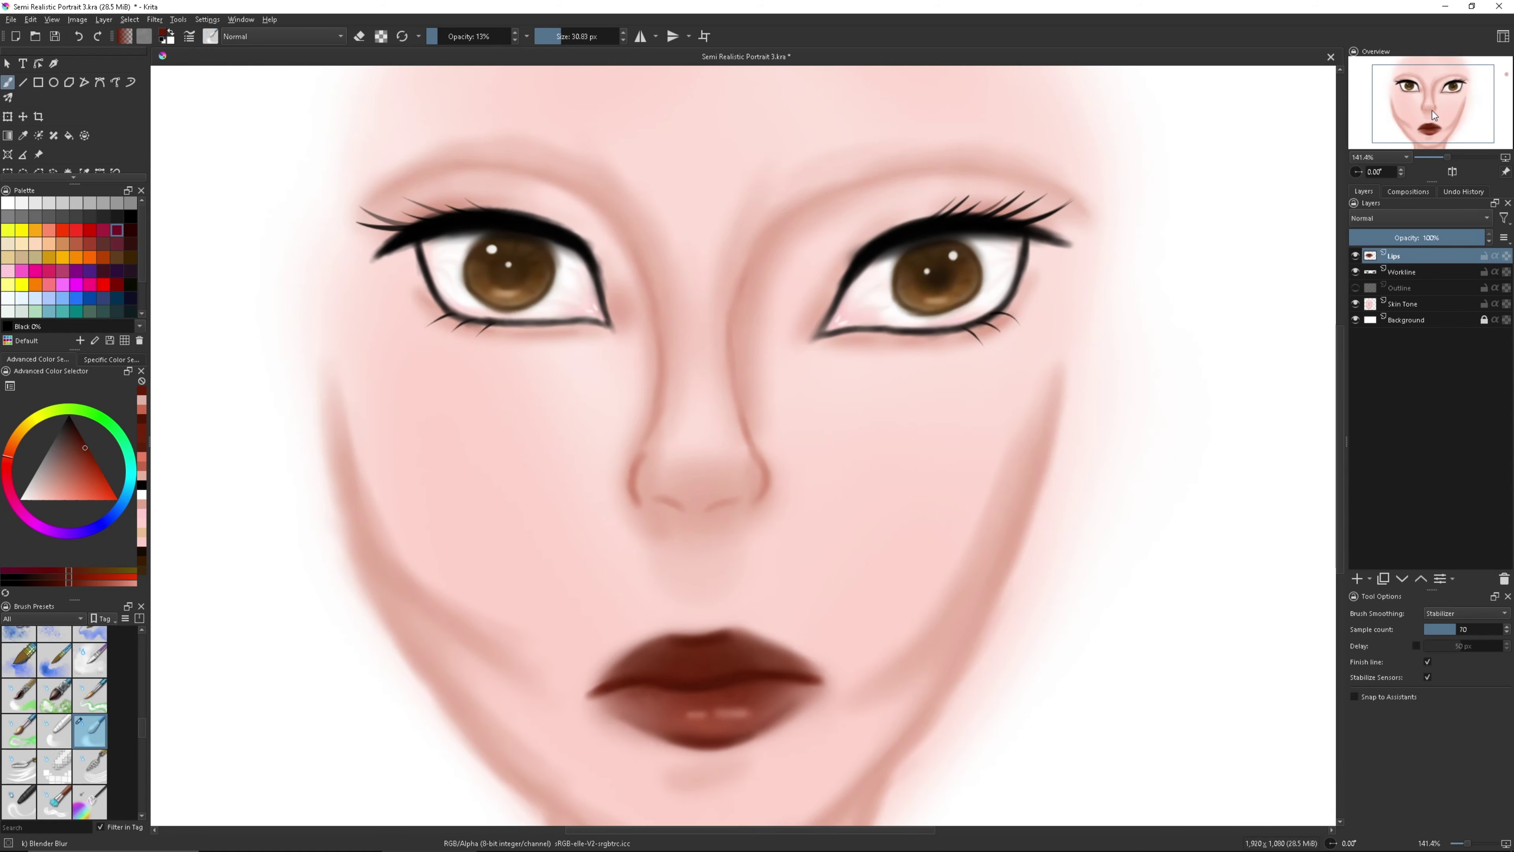
click(1402, 303)
key(slash)
Airbrush and thicken a shaded nostril curve just below the nose.
click(546, 41)
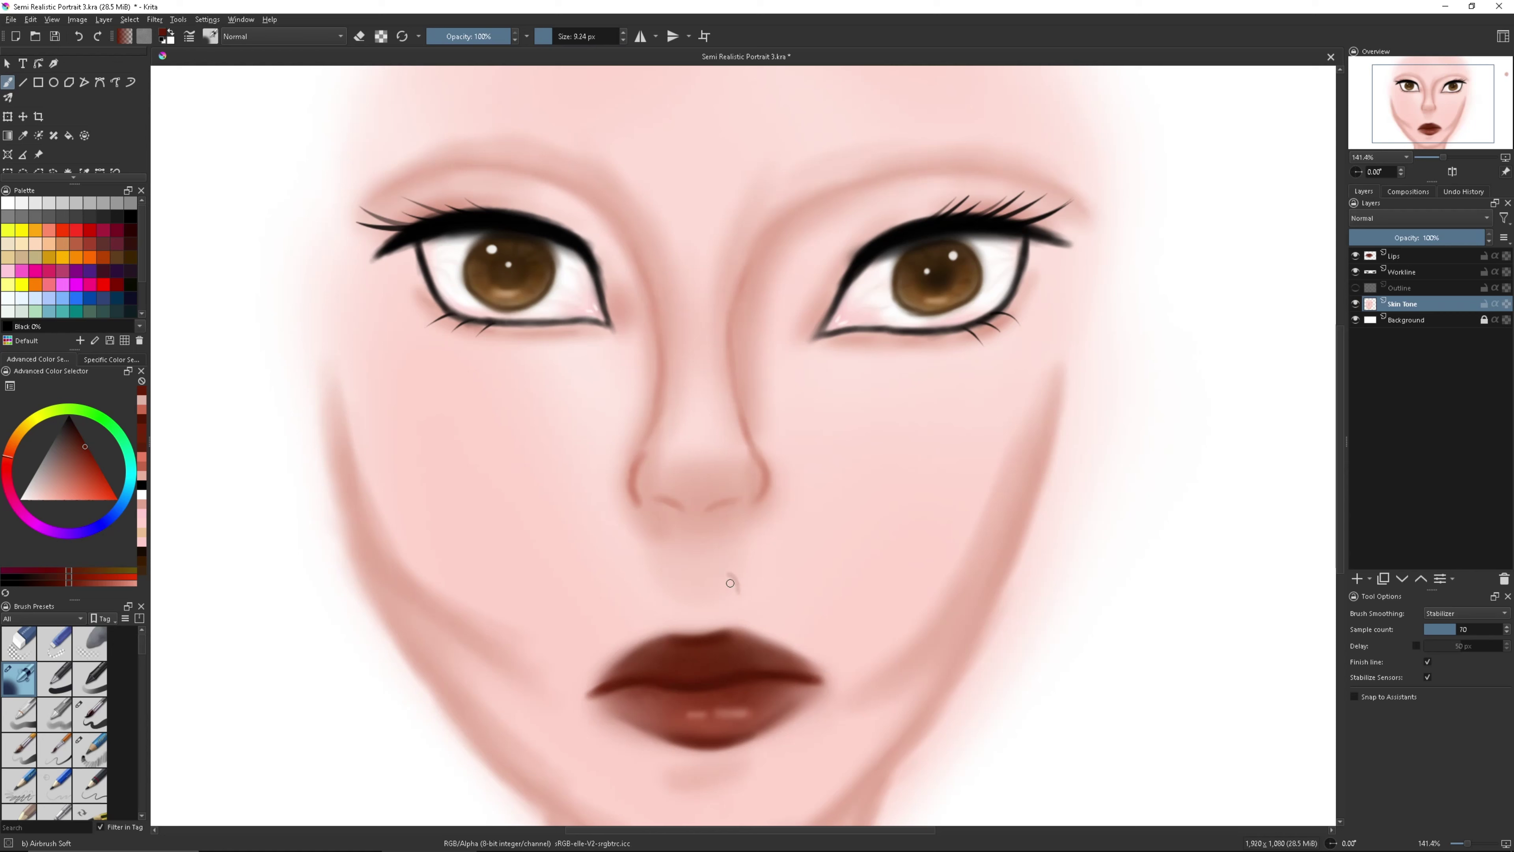
drag(732, 568, 679, 614)
drag(551, 35, 560, 36)
drag(730, 563, 676, 618)
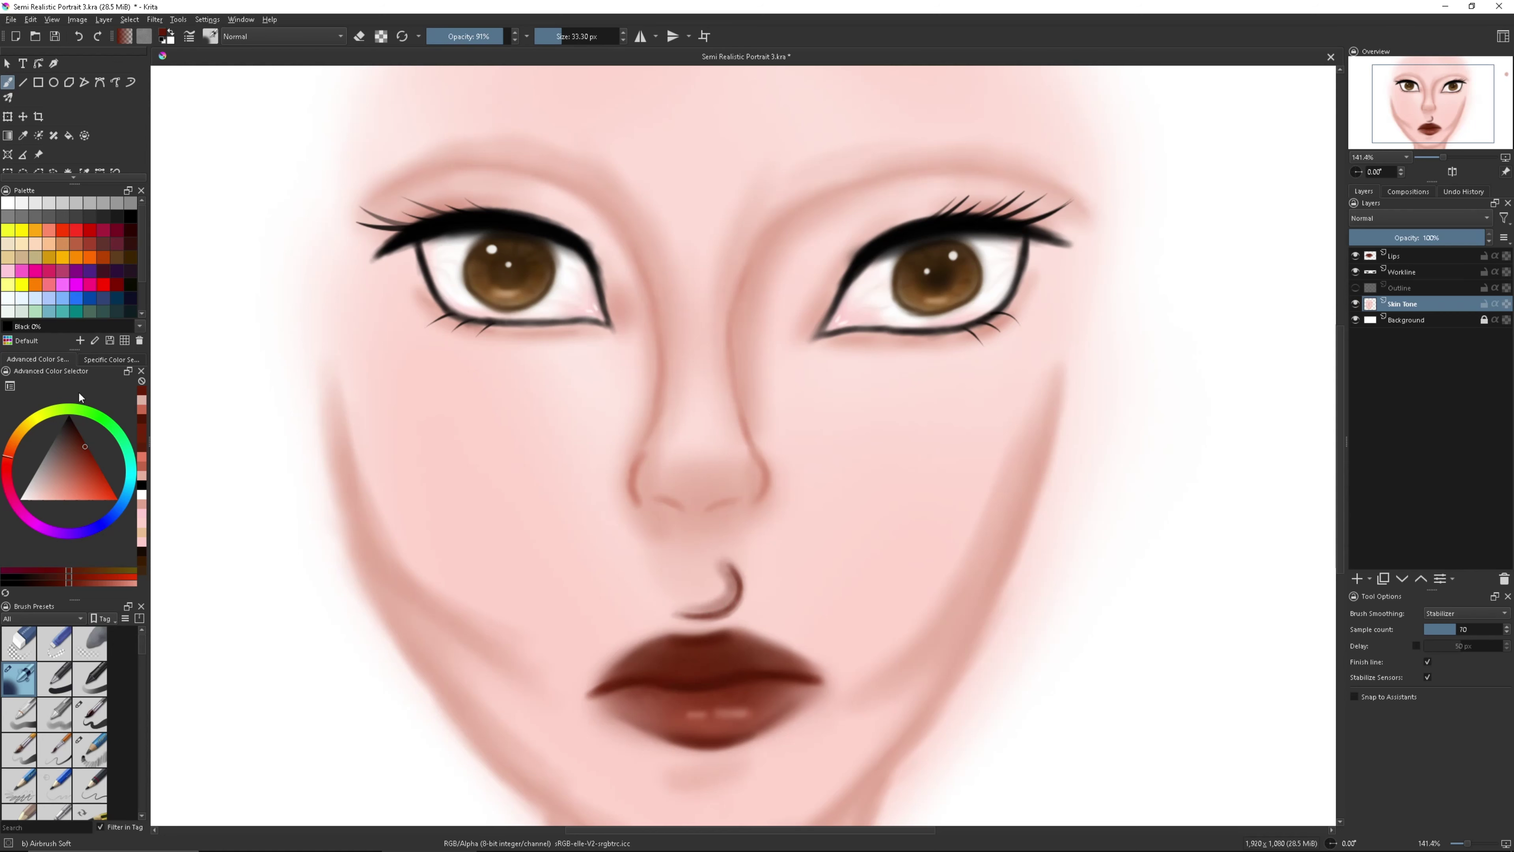
Sample the nearby skin colour to blend the curve, then add a new layer for the eyebrows.
key(p)
key(b)
ctrl+click(718, 581)
key(slash)
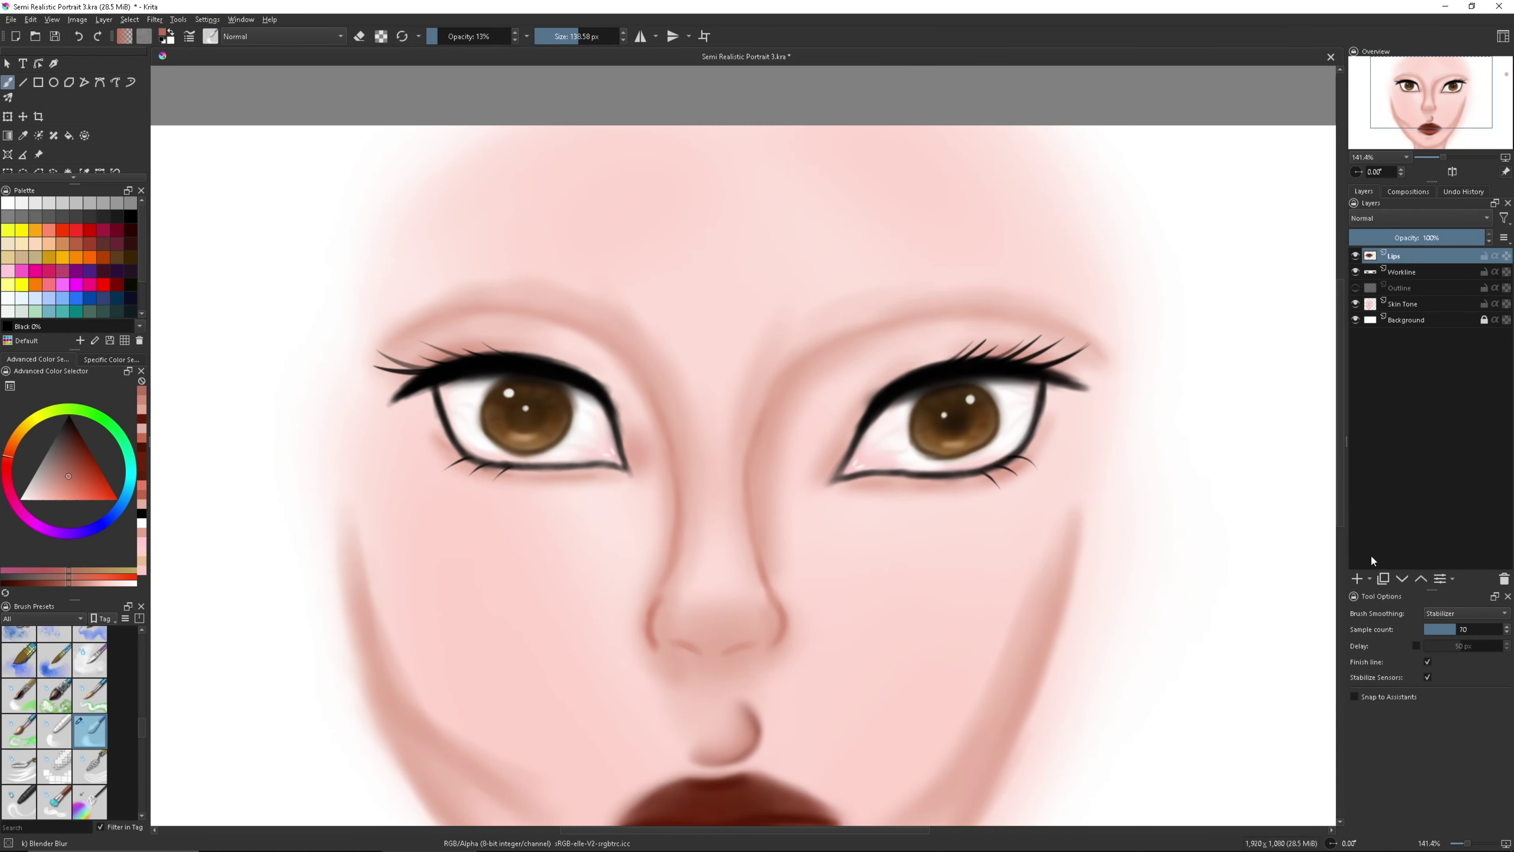
click(1356, 578)
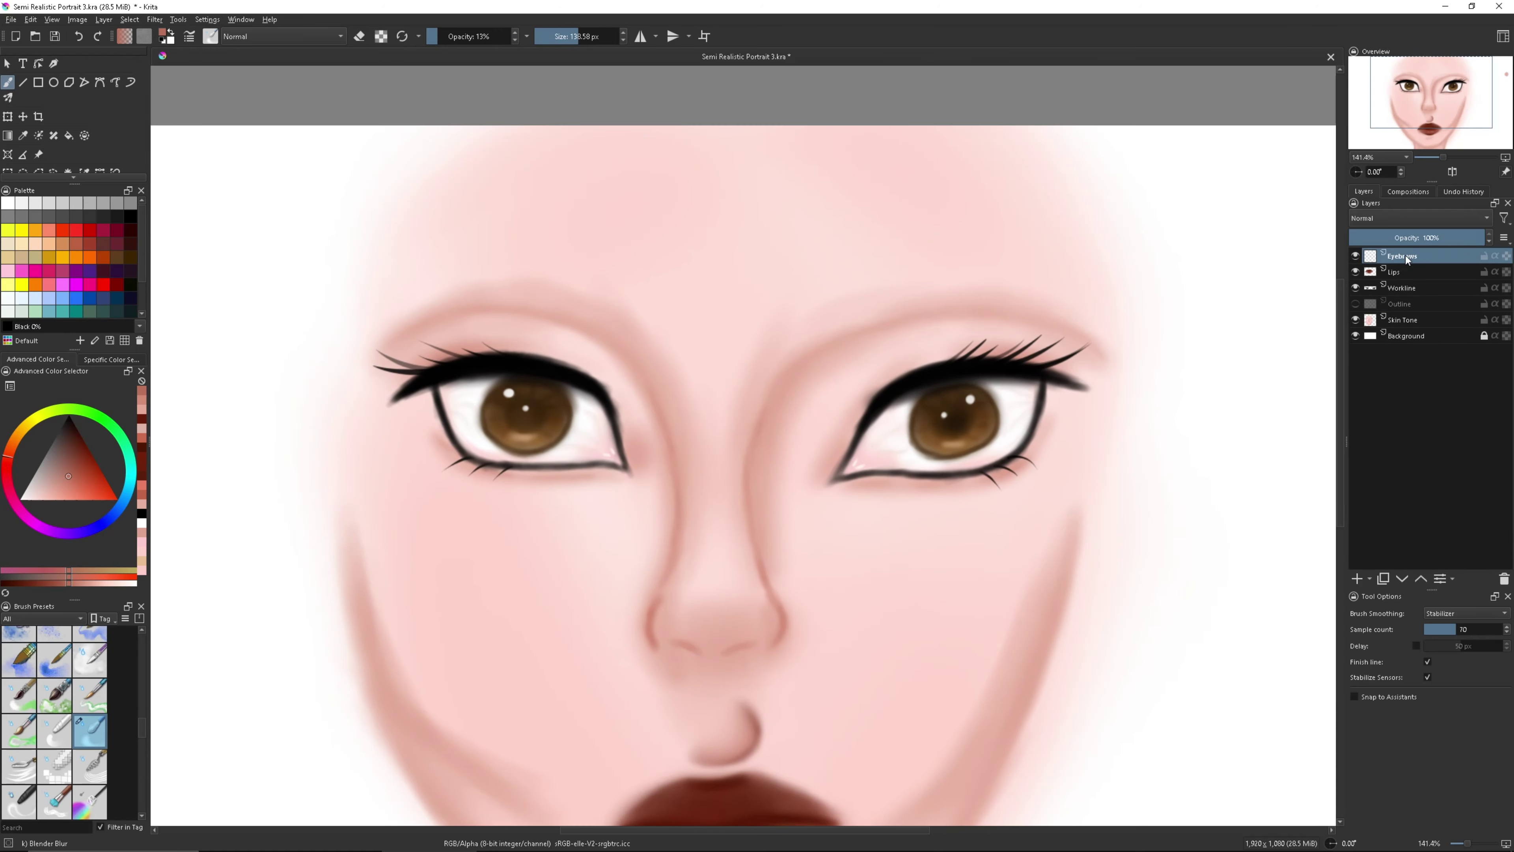
Name the new layer Eyebrows and sketch brown arcs above both eyes.
click(90, 678)
mouse_move(790, 313)
mouse_down()
mouse_move(921, 269)
mouse_move(1097, 301)
mouse_up()
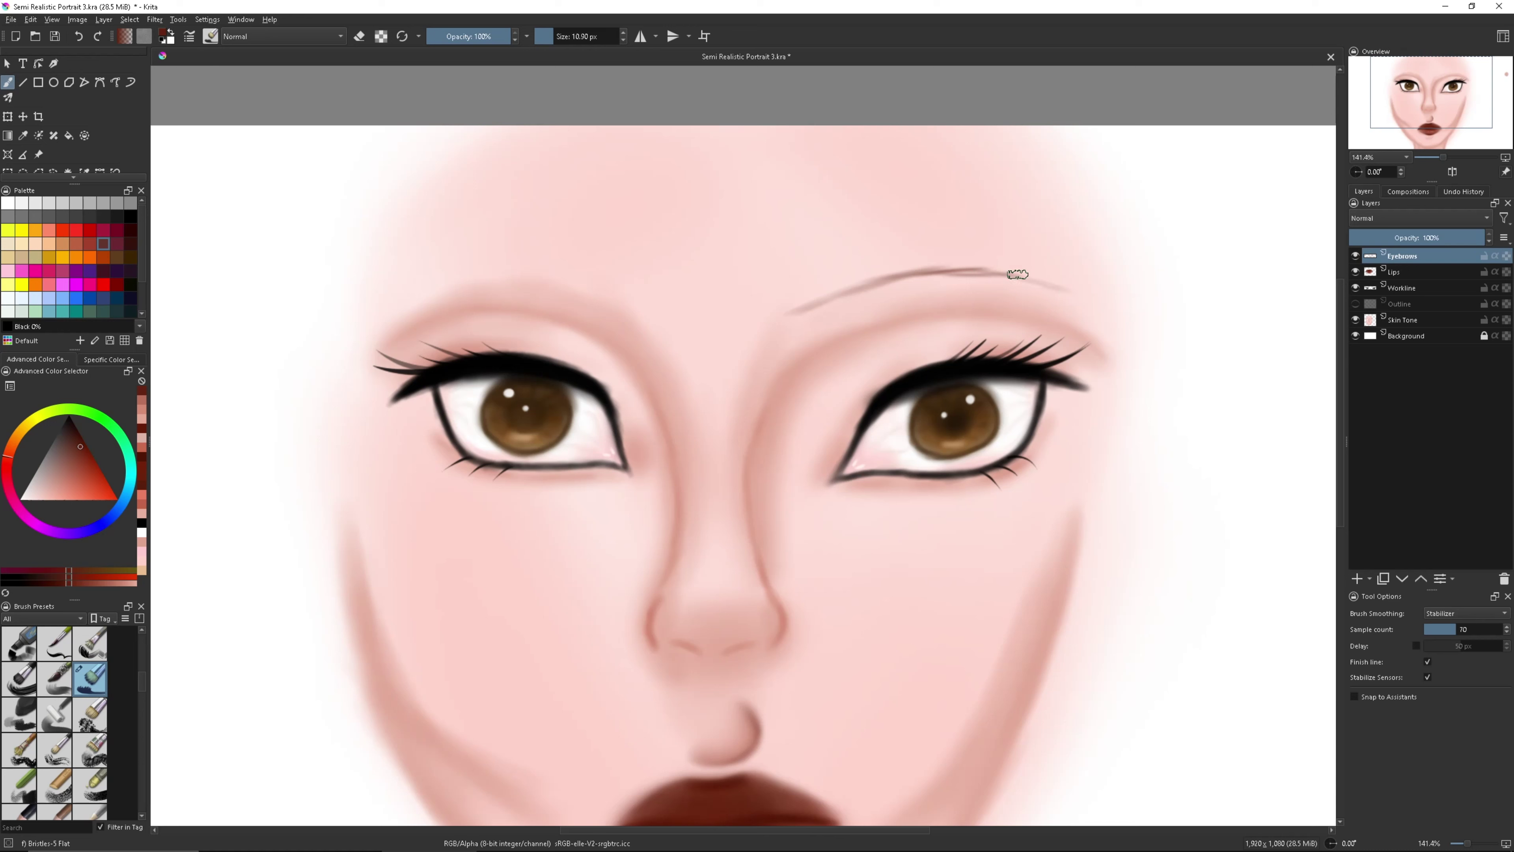
drag(828, 297, 1097, 301)
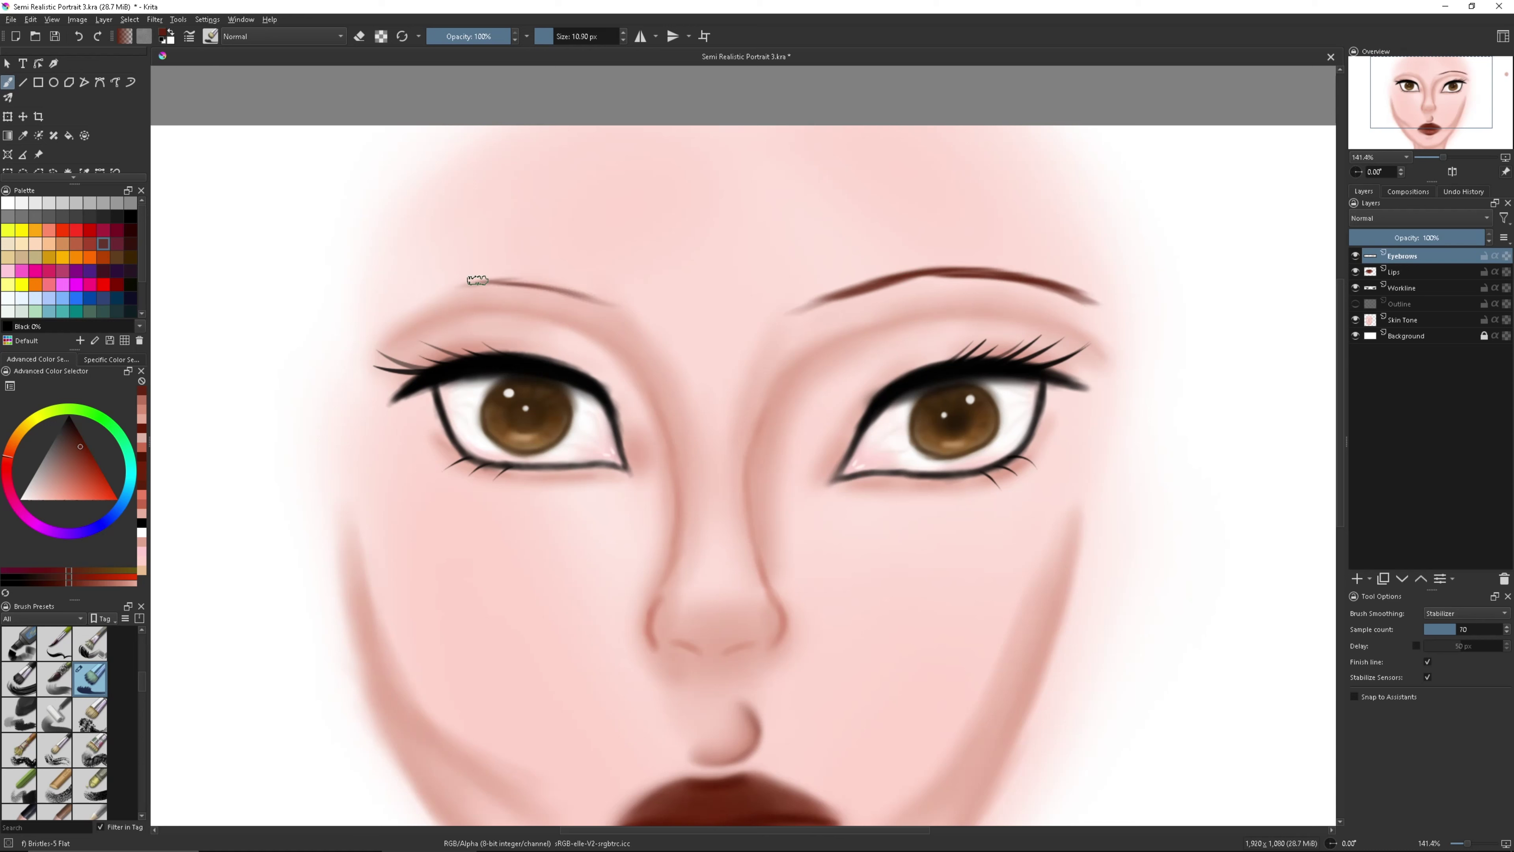
drag(602, 295, 369, 322)
mouse_move(470, 276)
mouse_down()
mouse_move(602, 292)
mouse_move(423, 311)
mouse_up()
Thicken and darken both eyebrows with more brown strokes.
mouse_move(1096, 298)
mouse_down()
mouse_move(778, 307)
mouse_move(981, 275)
mouse_up()
drag(788, 301, 1013, 269)
mouse_move(768, 292)
mouse_down()
mouse_move(1038, 275)
mouse_move(858, 286)
mouse_move(1020, 284)
mouse_up()
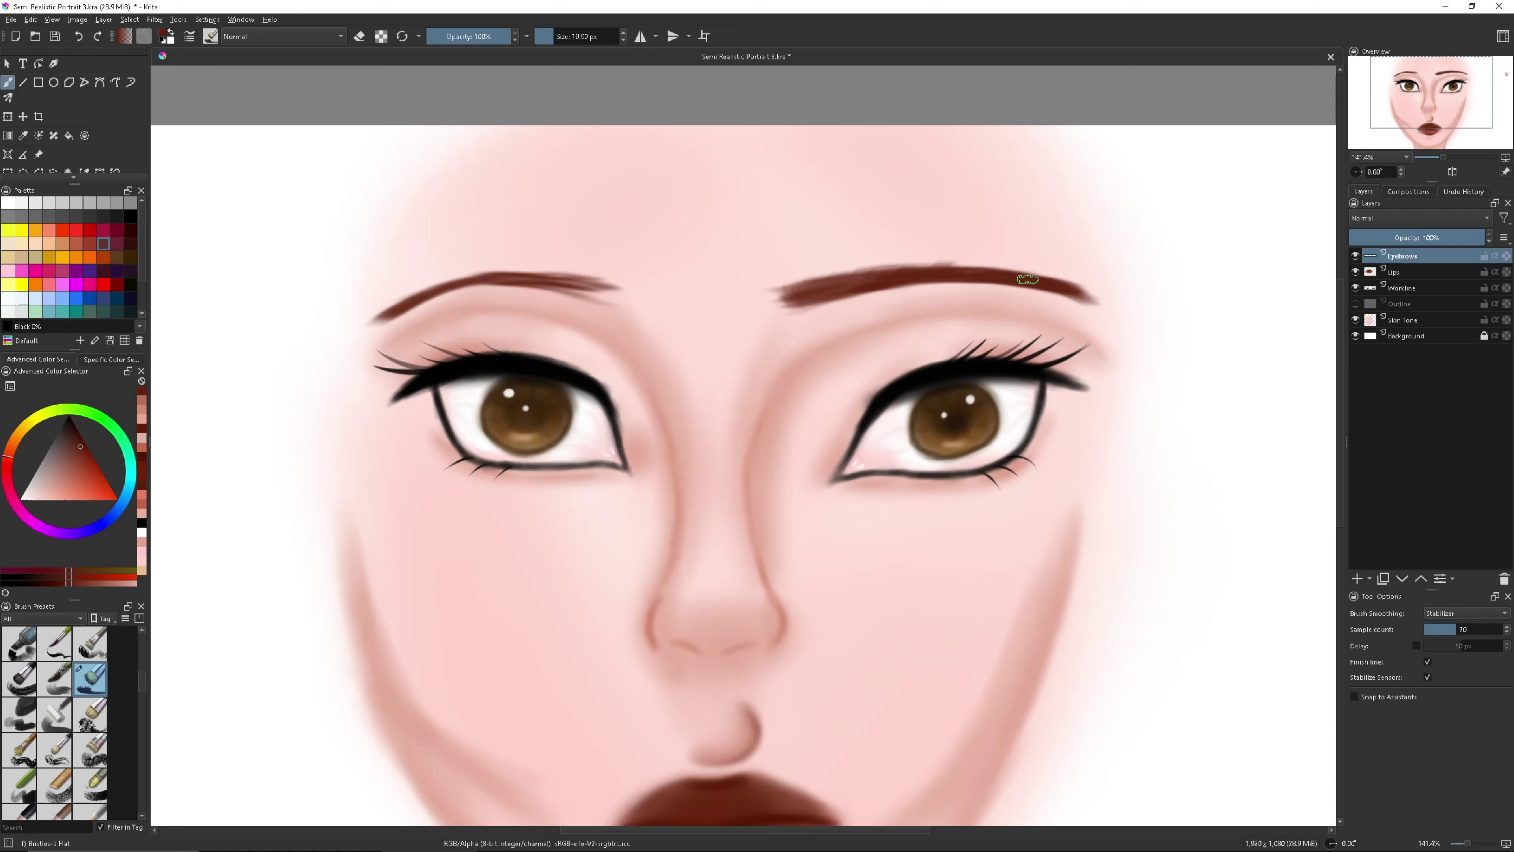
mouse_move(492, 289)
mouse_down()
mouse_move(375, 313)
mouse_move(483, 277)
mouse_up()
mouse_move(382, 310)
mouse_down()
mouse_move(590, 292)
mouse_move(551, 270)
mouse_up()
mouse_move(825, 284)
mouse_down()
mouse_move(1023, 265)
mouse_move(1117, 305)
mouse_up()
mouse_move(781, 301)
mouse_down()
mouse_move(1103, 290)
mouse_move(799, 286)
mouse_up()
Erase the right eyebrow's upper edge and inner tip to tidy it.
key(e)
drag(1106, 293, 1053, 260)
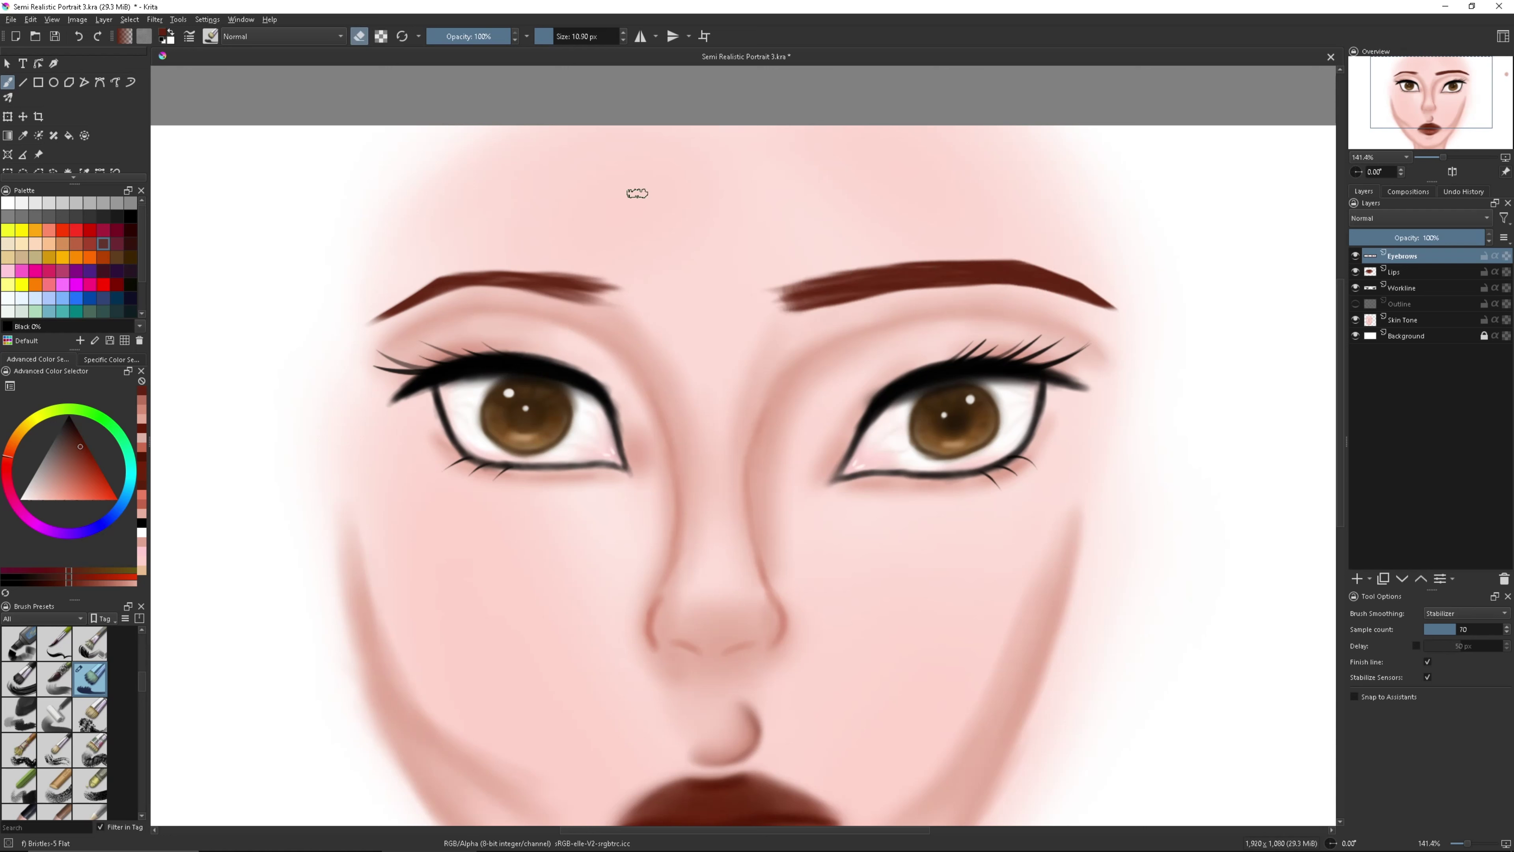
drag(795, 301, 775, 289)
key(e)
Add deeper red streaks along both eyebrows.
ctrl+click(180, 316)
drag(799, 292, 969, 267)
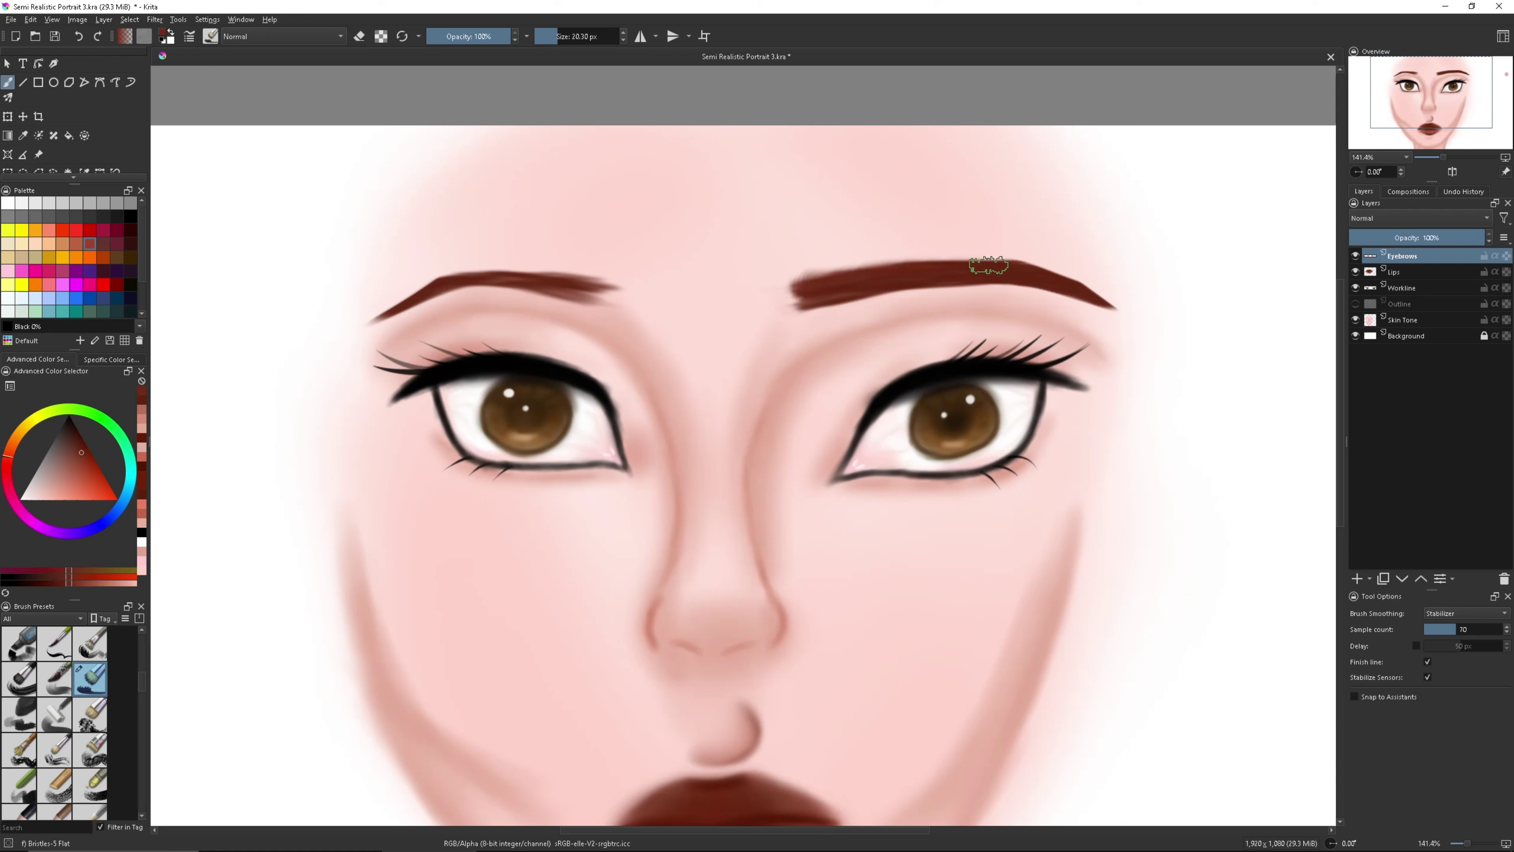
mouse_move(611, 280)
mouse_down()
mouse_move(566, 291)
mouse_move(587, 282)
mouse_up()
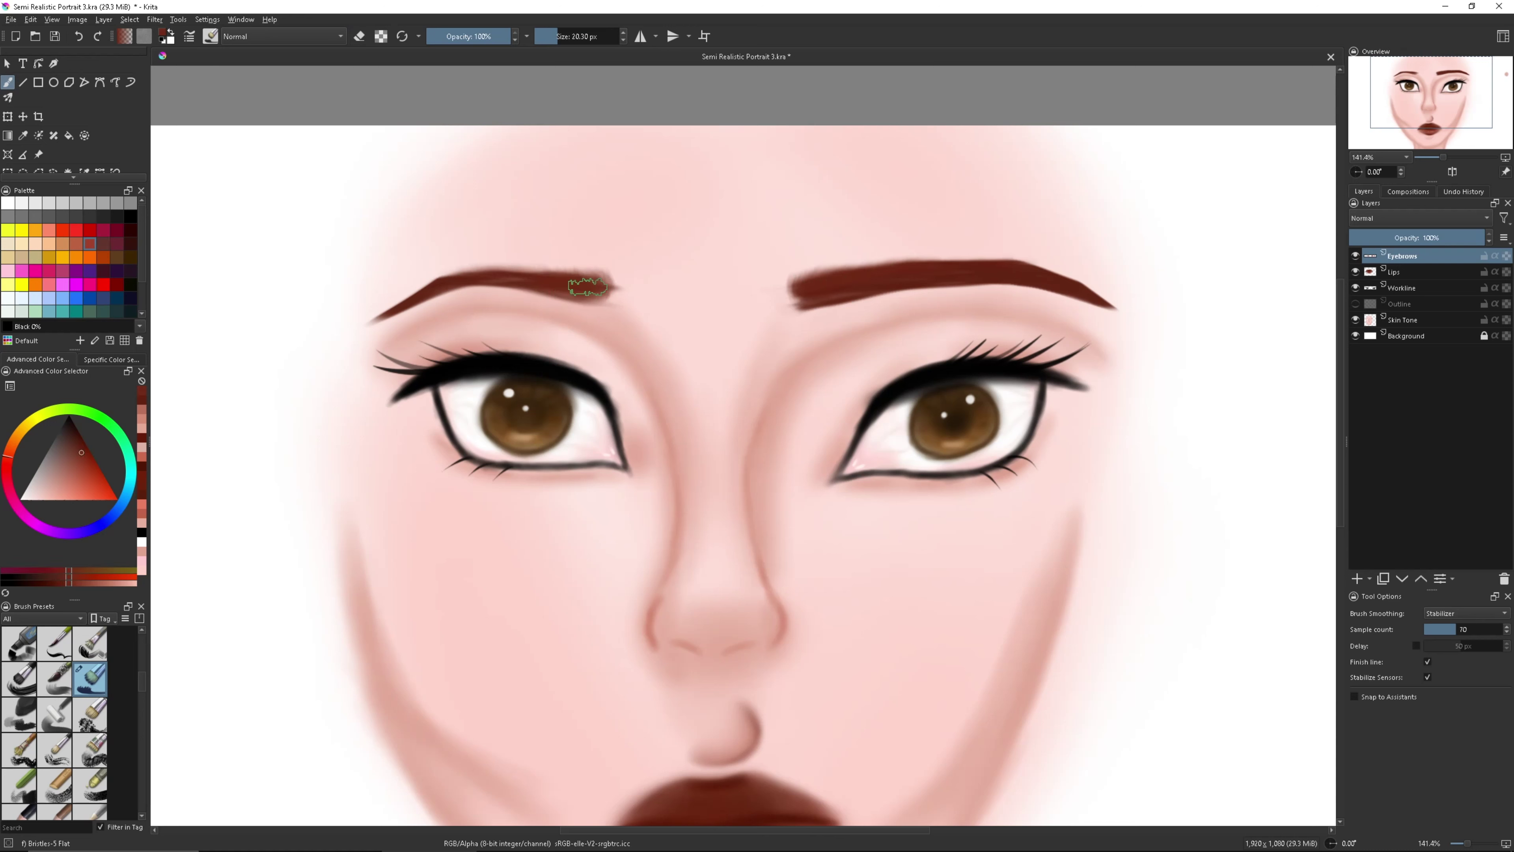
click(81, 439)
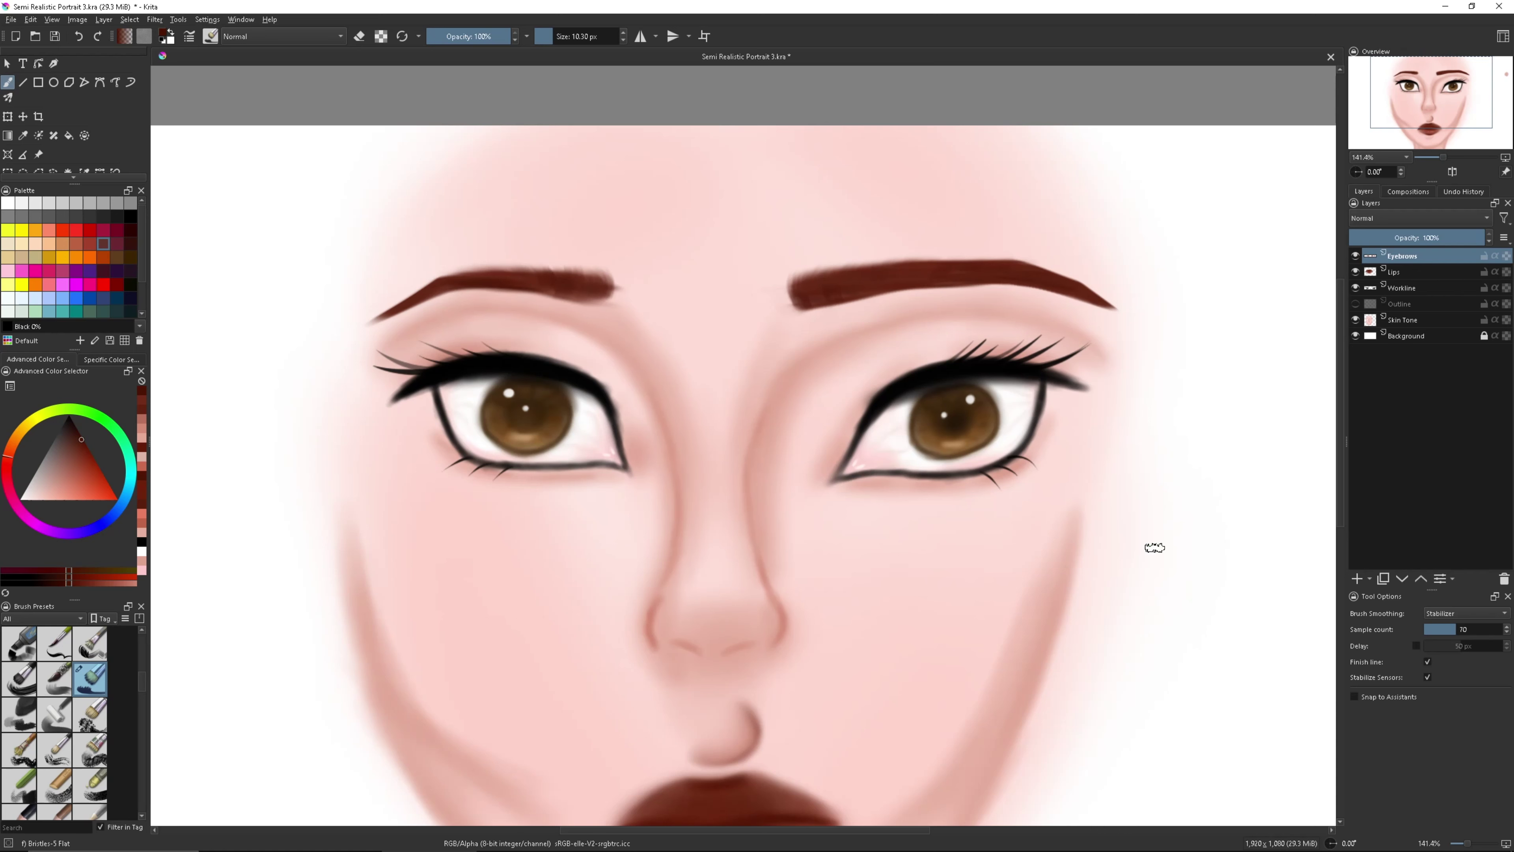
Switch between the blending brush and the soft airbrush presets.
key(slash)
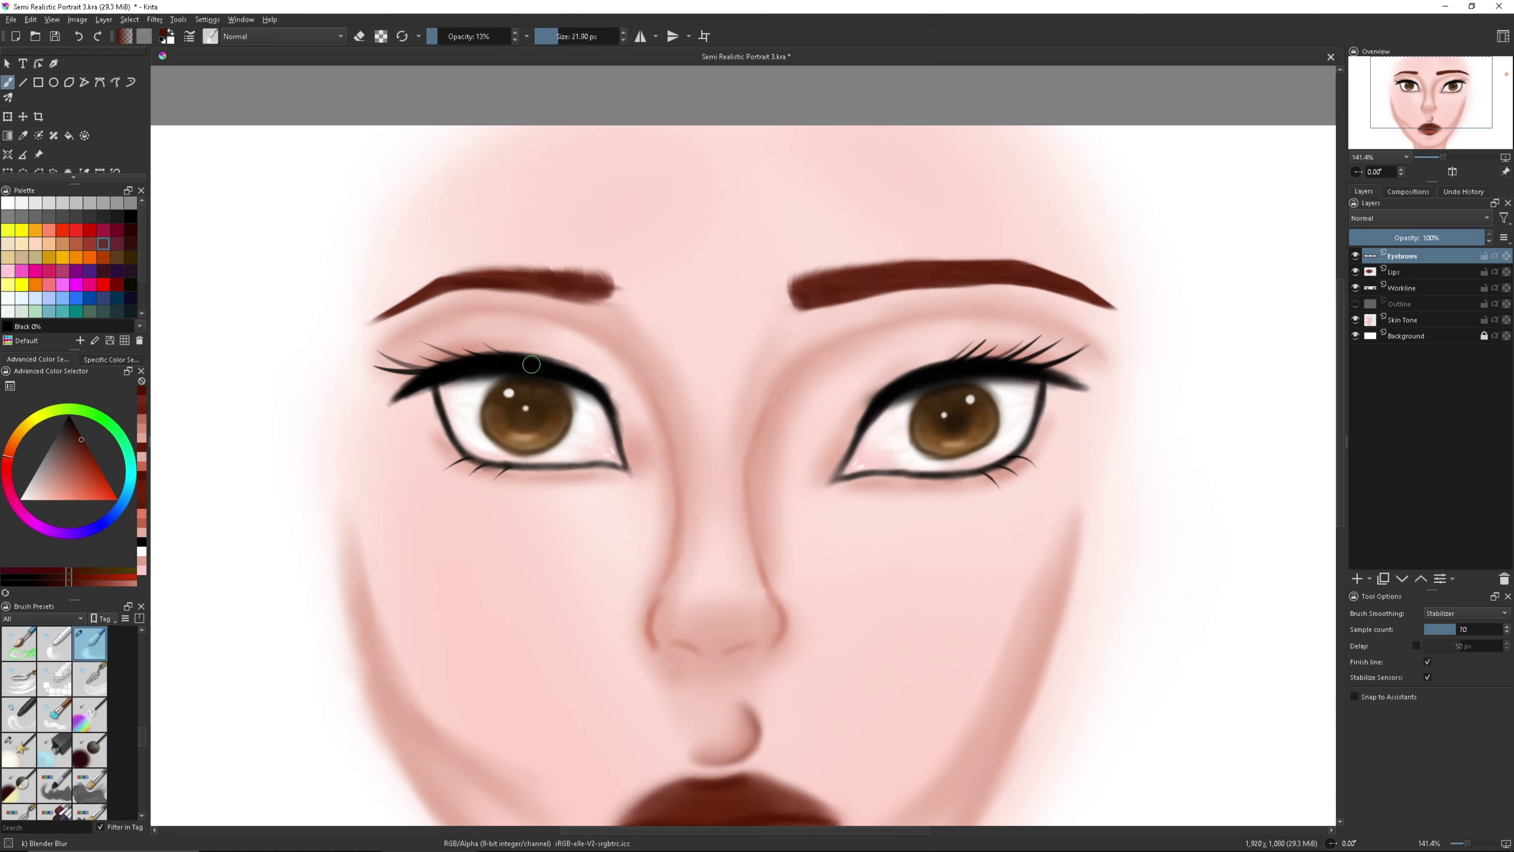
scroll(531, 364, down, 2)
scroll(1290, 198, up, 1)
key(slash)
scroll(79, 162, down, 1)
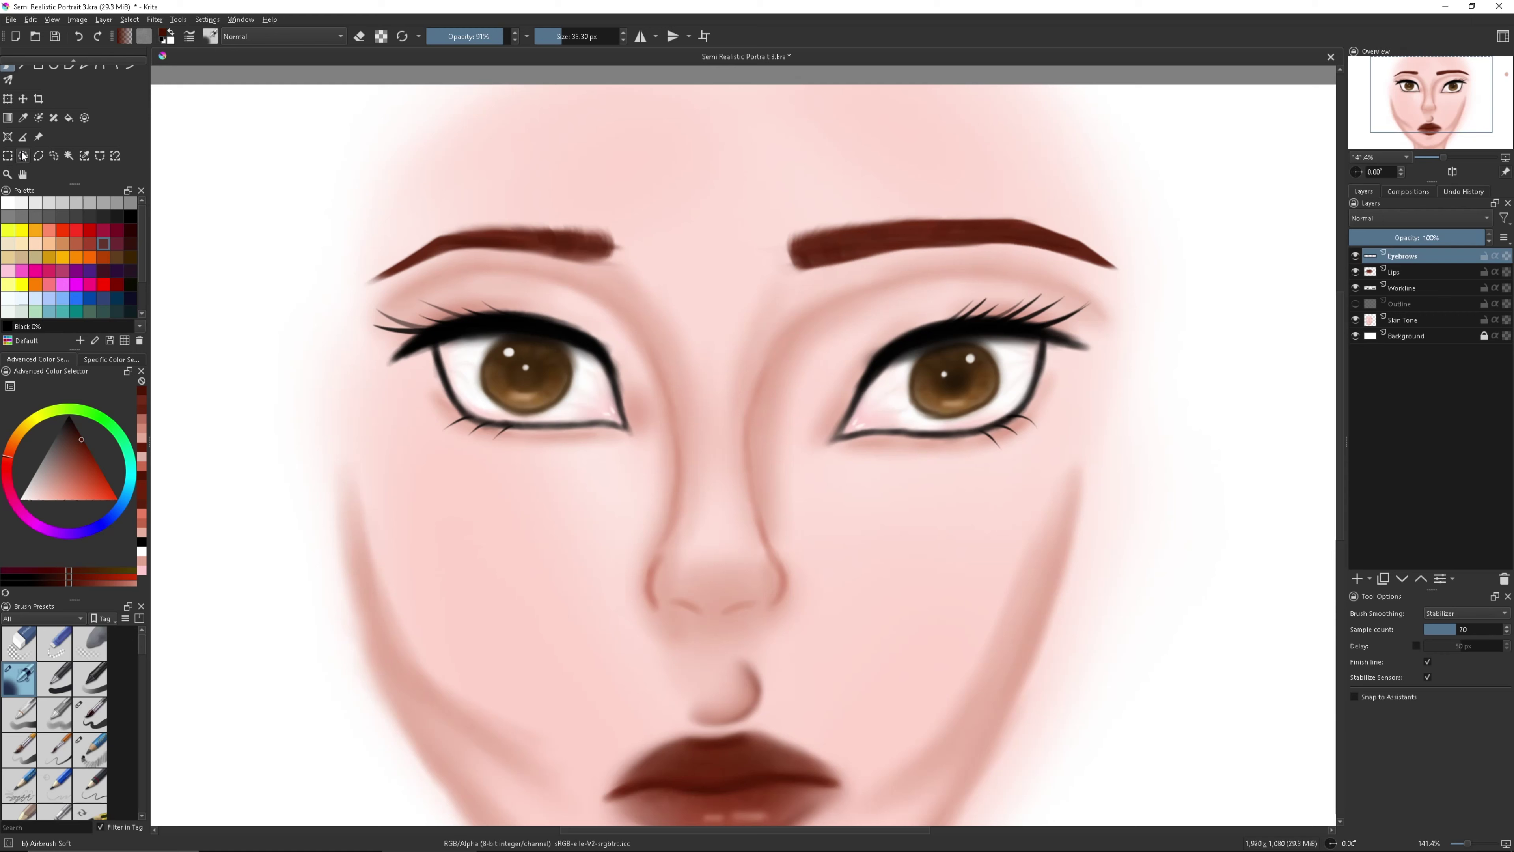
Freehand-select the right eyebrow, move it away from the nose, and deselect.
click(53, 155)
drag(978, 190, 981, 192)
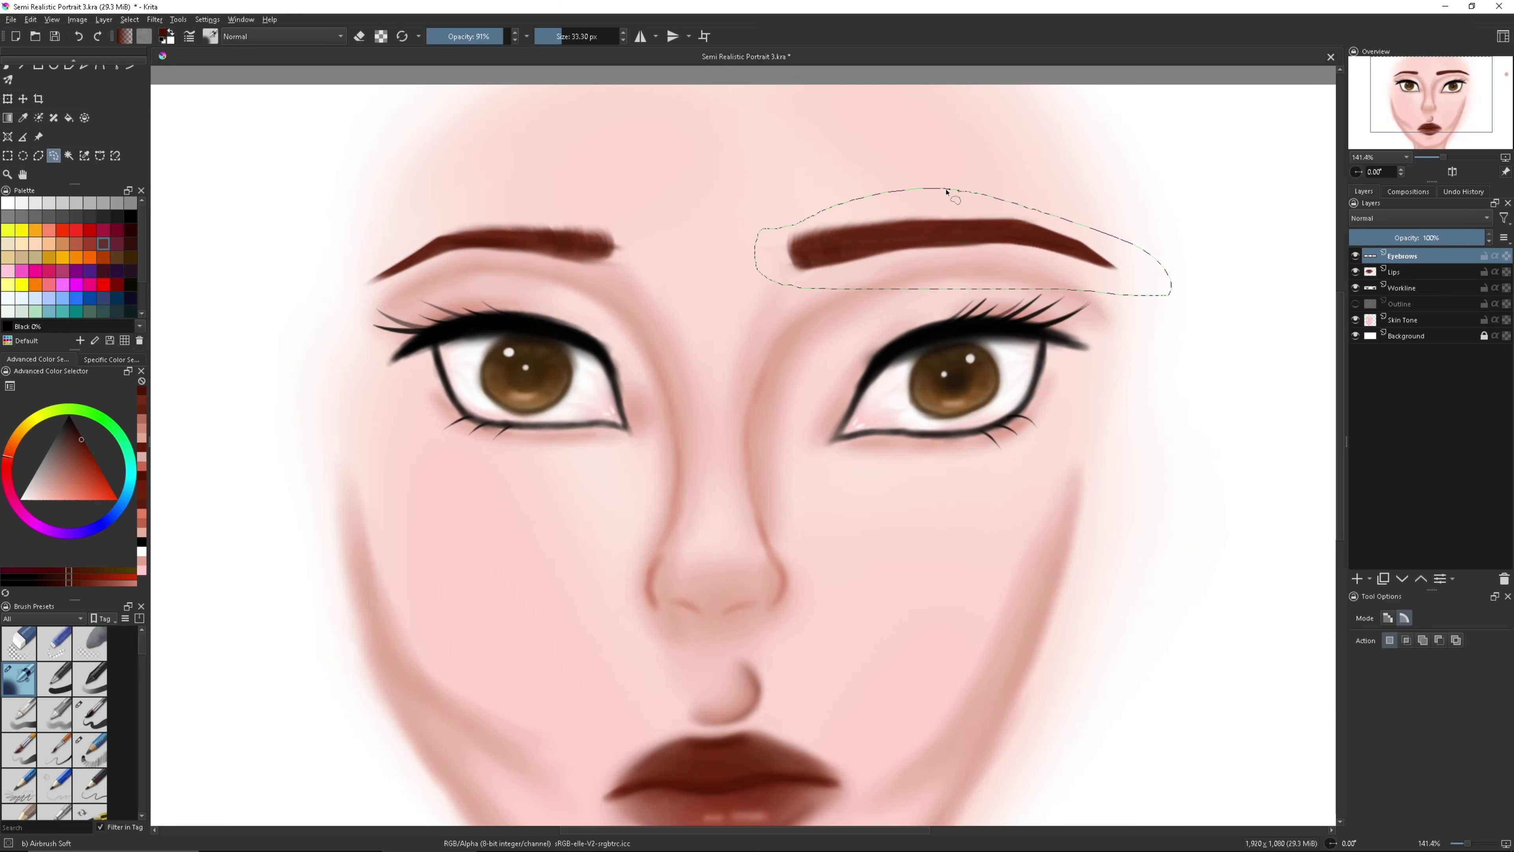
key(ctrl+t)
drag(797, 242, 834, 242)
key(Return)
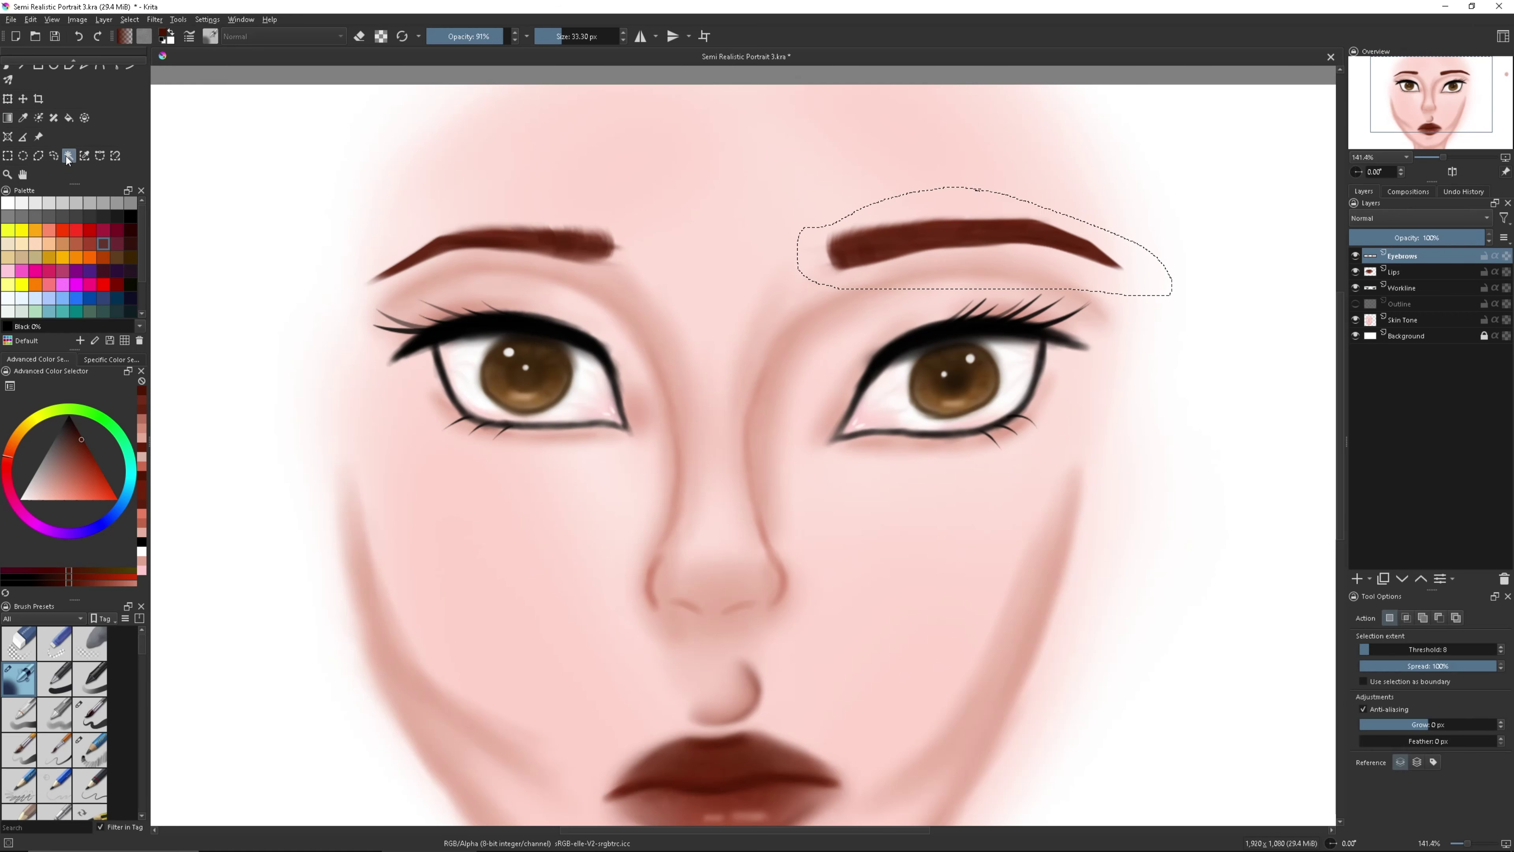
click(129, 19)
click(148, 46)
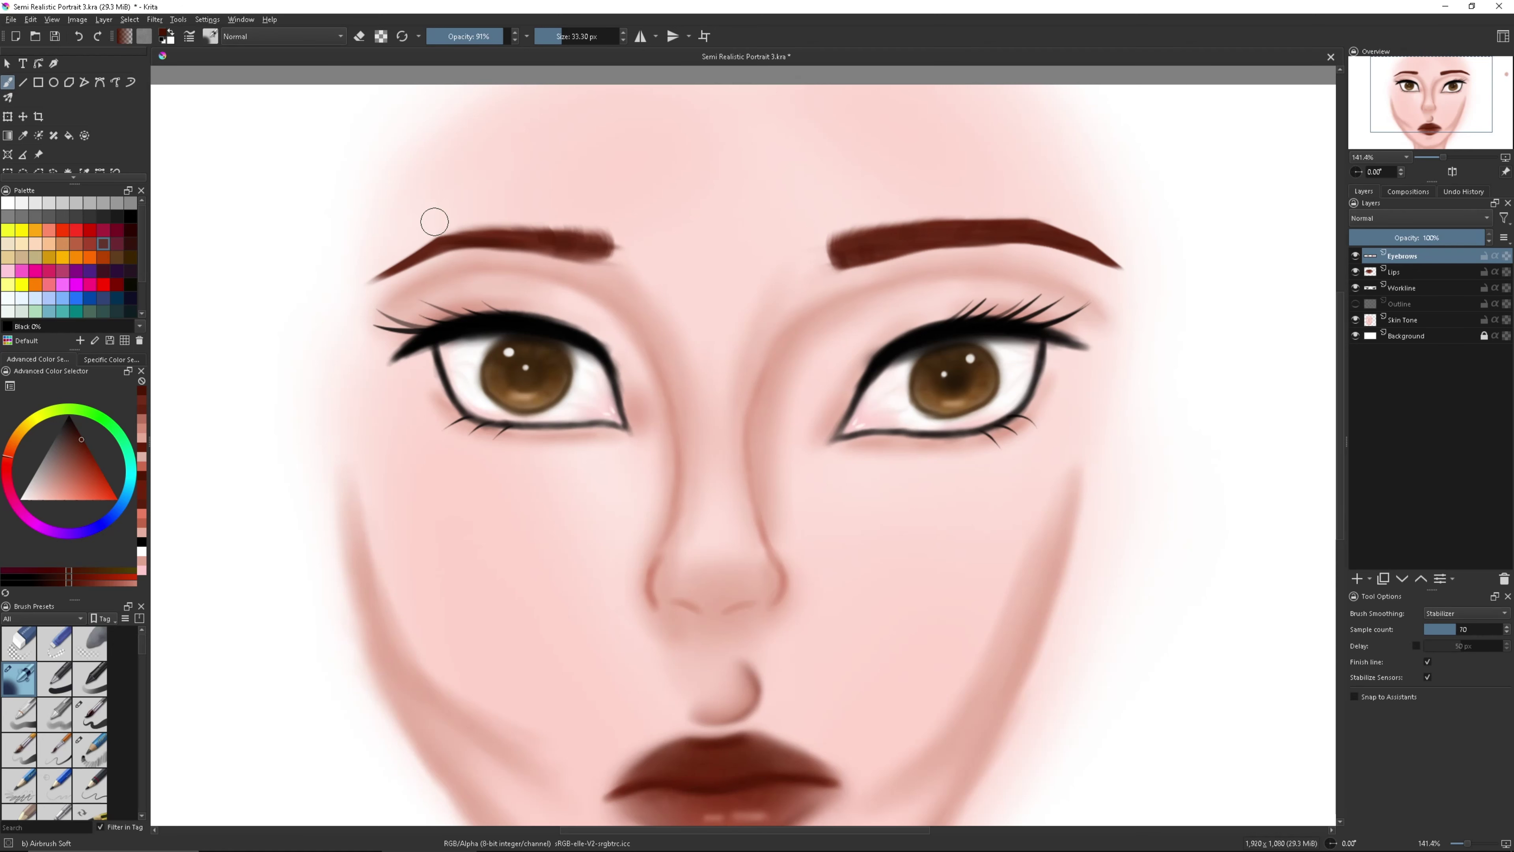
Reselect the right eyebrow and fine-tune its placement with another transform.
scroll(15, 166, down, 1)
click(54, 155)
drag(775, 197, 780, 203)
key(ctrl+t)
drag(954, 239, 943, 239)
key(Return)
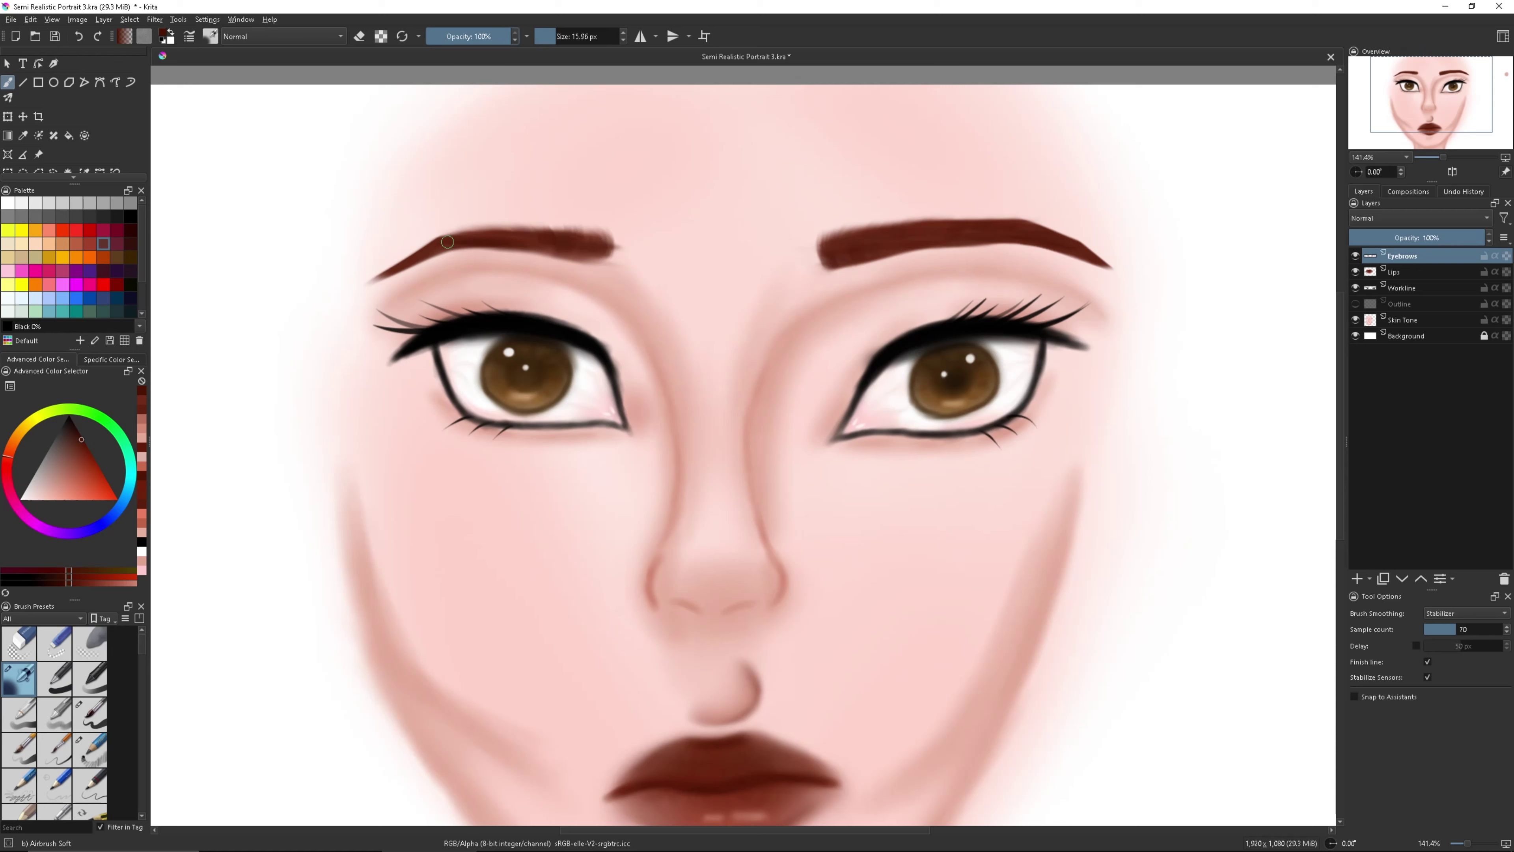
Pick the flat bristle brush, select the Skin Tone layer, and shrink the brush.
scroll(110, 718, down, 5)
click(89, 678)
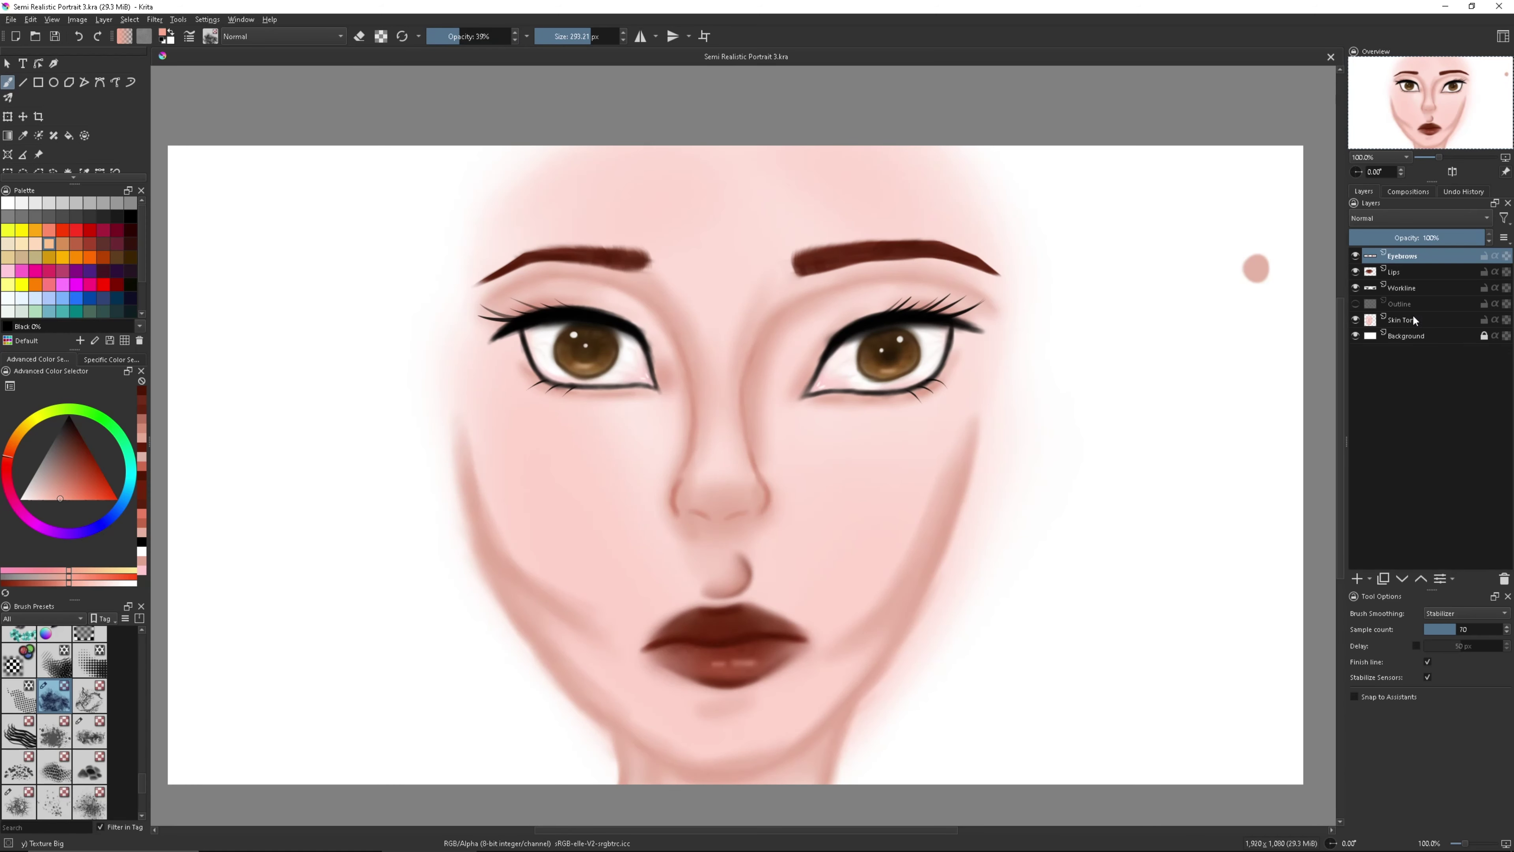
click(1414, 320)
key([)
Dab pink blush on both cheeks and soften it with a smaller blending brush.
click(852, 480)
click(572, 472)
key(slash)
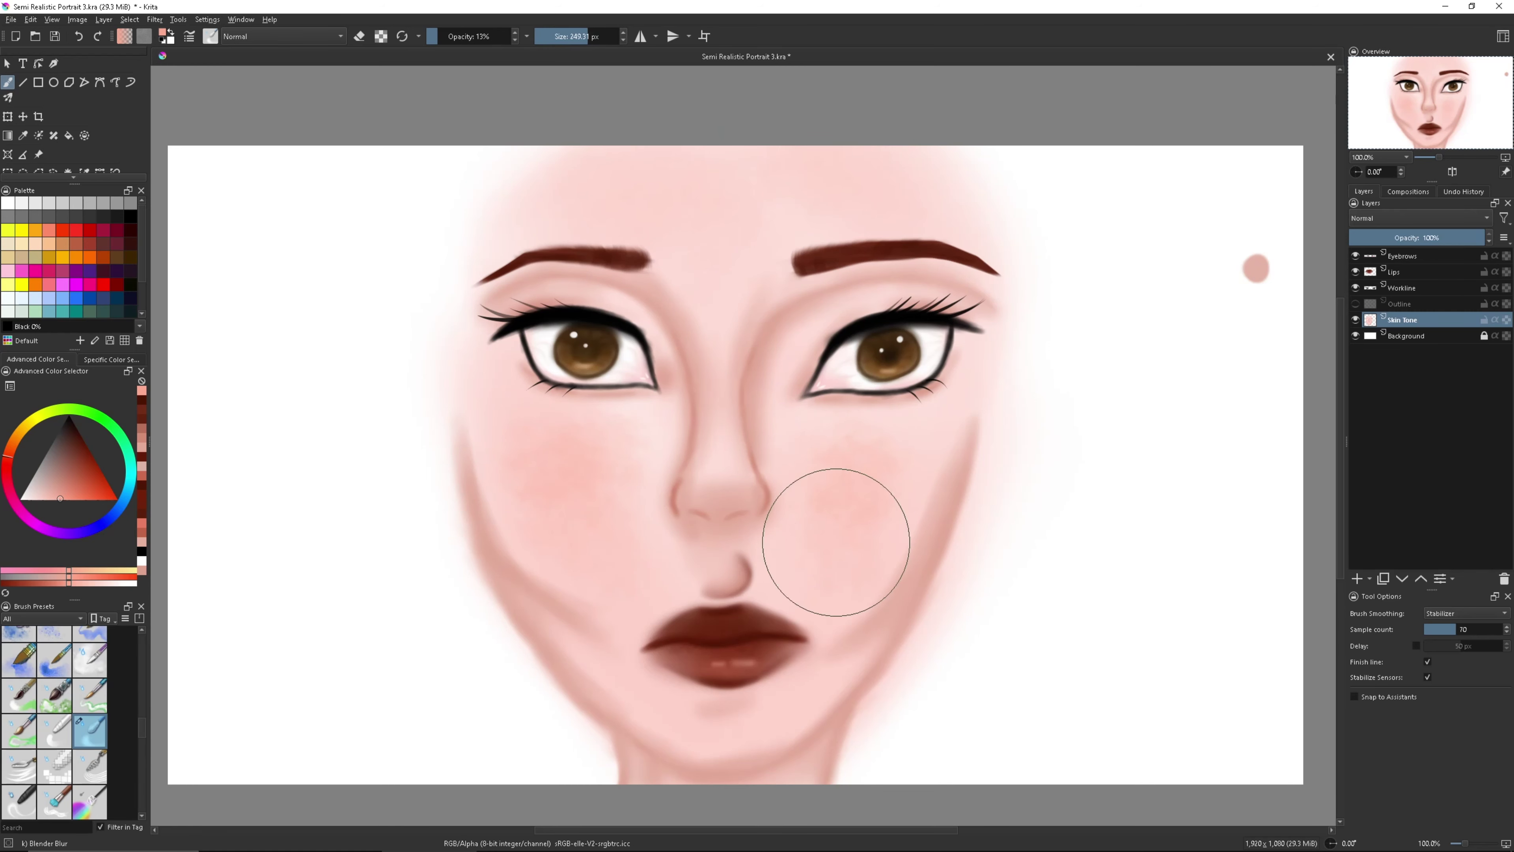
key(bracketleft)
key(bracketleft)
key(bracketleft)
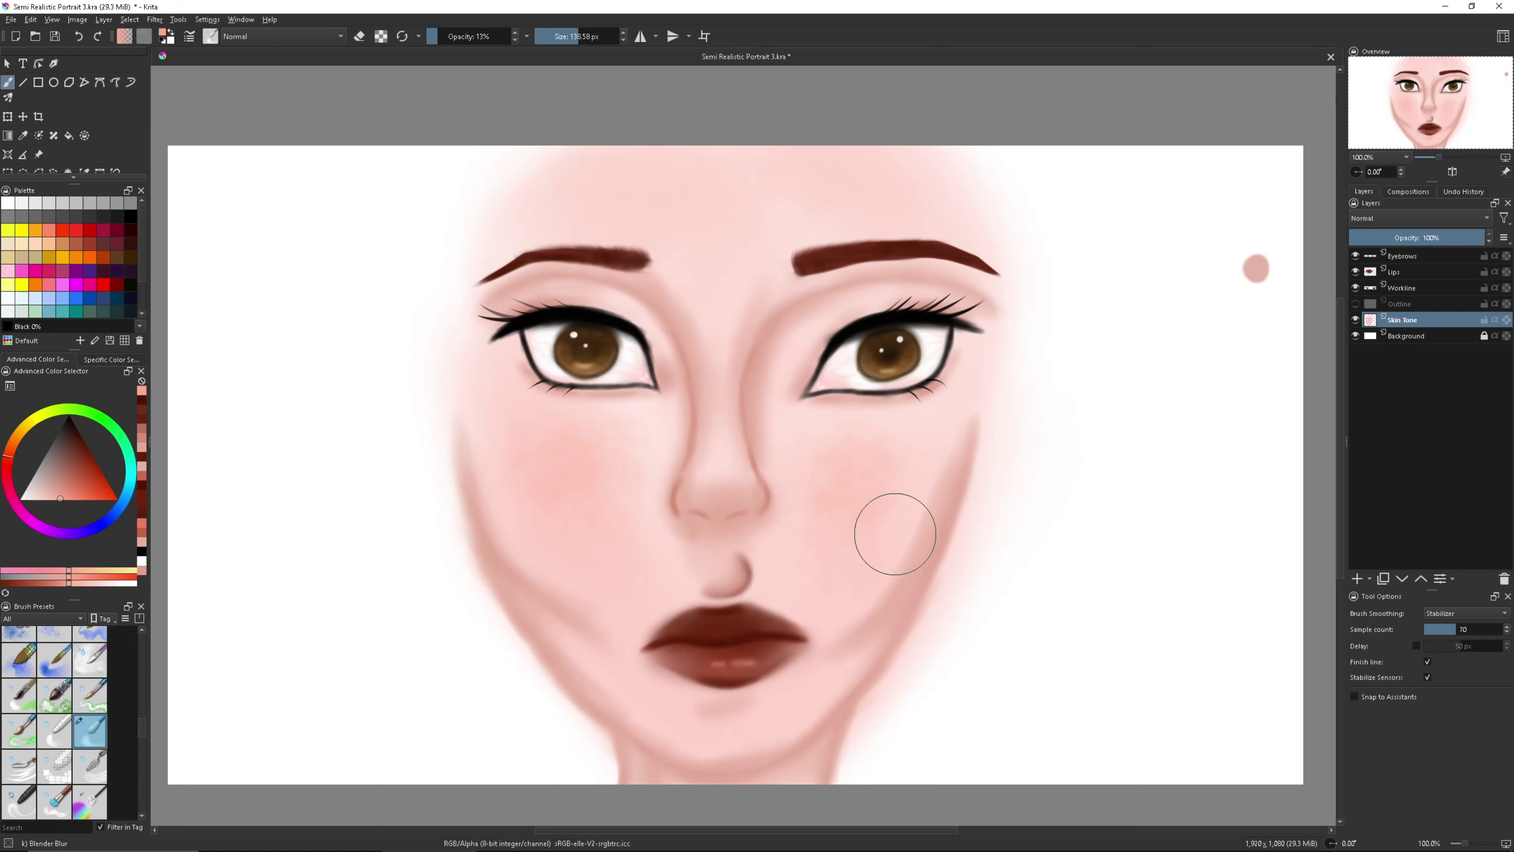
scroll(1090, 513, down, 1)
key(bracketleft)
key(bracketleft)
key(bracketleft)
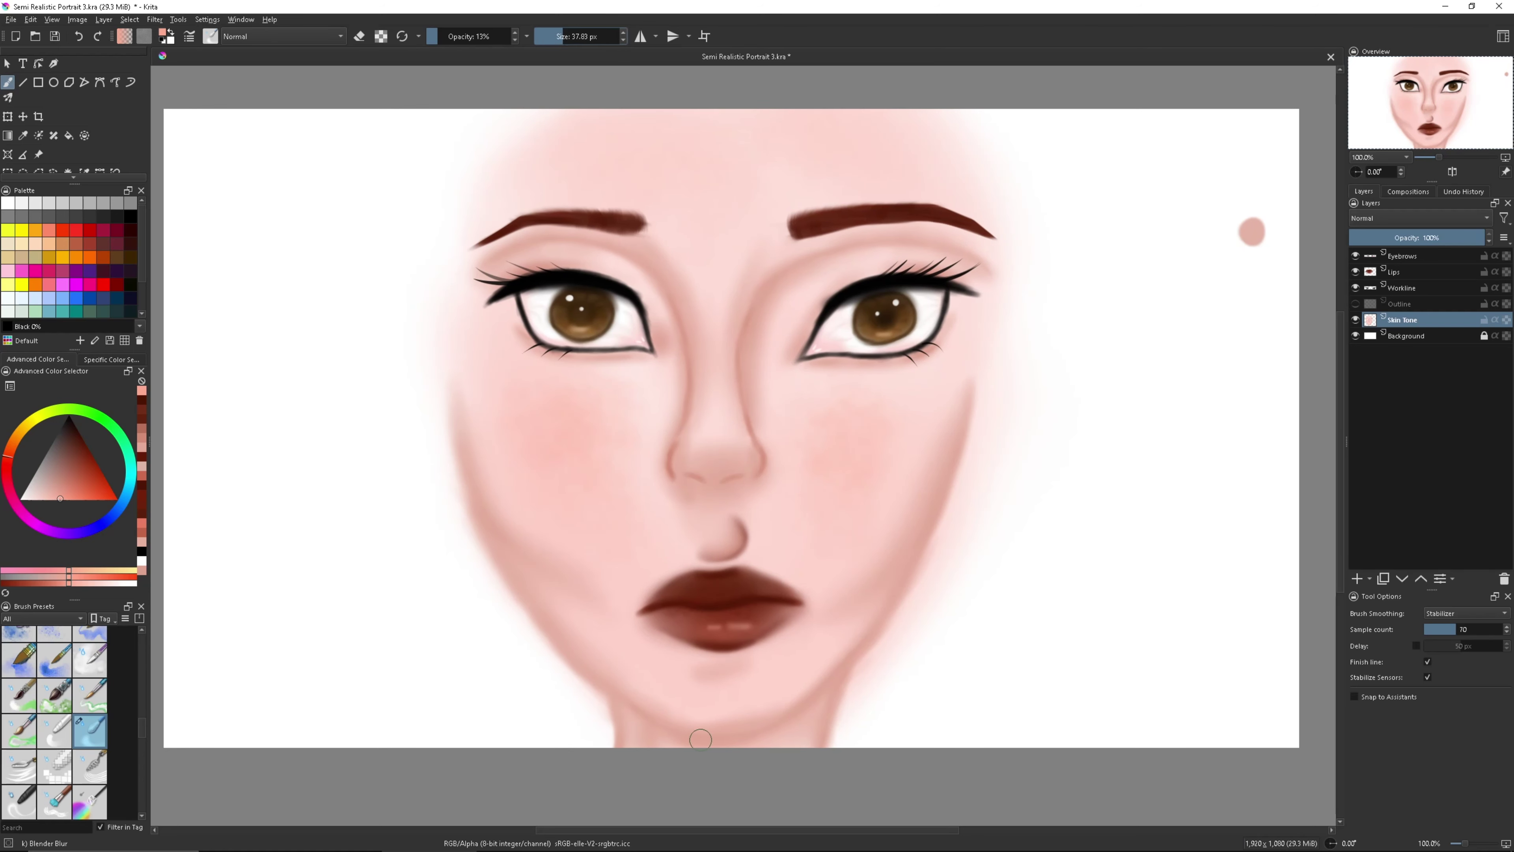
scroll(860, 629, up, 1)
scroll(54, 715, up, 5)
Zoom in on the nose and paint a lighter-tint highlight with the soft airbrush.
click(19, 678)
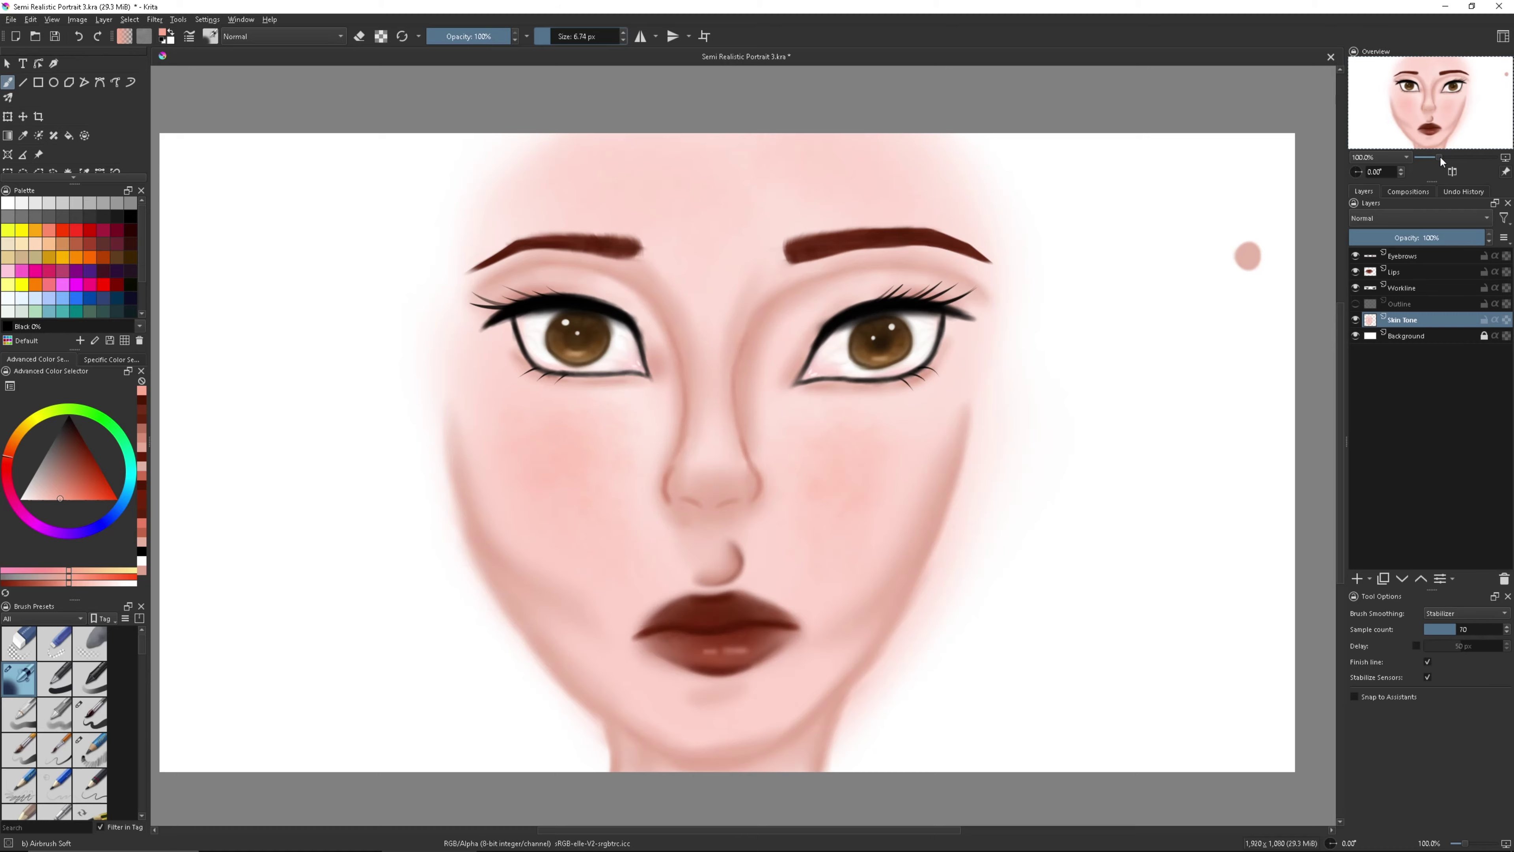
key(plus)
click(27, 498)
key(bracketright)
key(plus)
scroll(53, 716, down, 5)
click(89, 643)
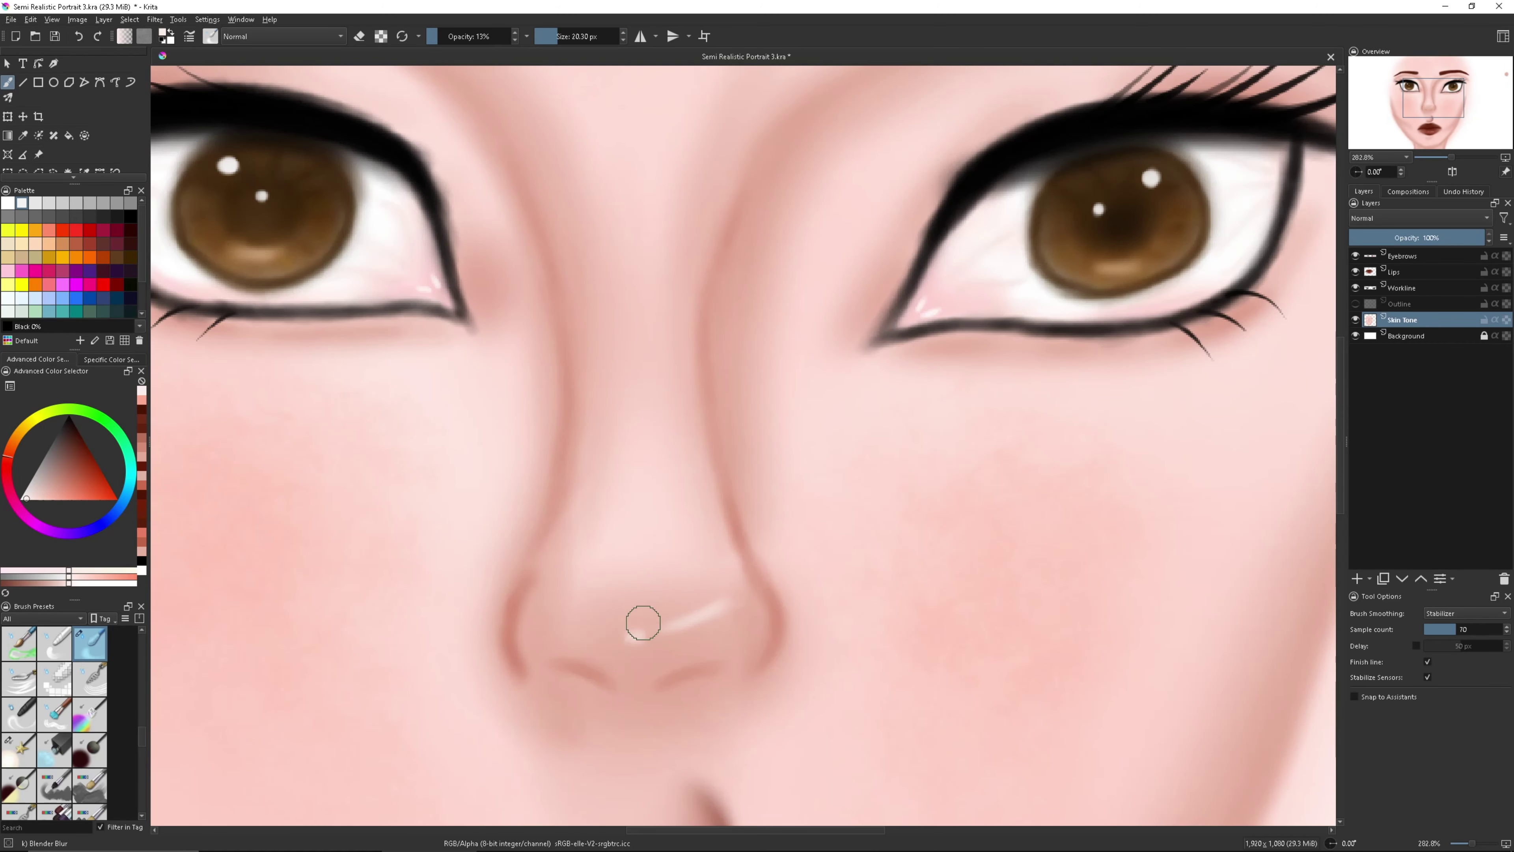
Paint a lighter skin-tint highlight on the forehead with the soft airbrush.
drag(1451, 157, 1444, 157)
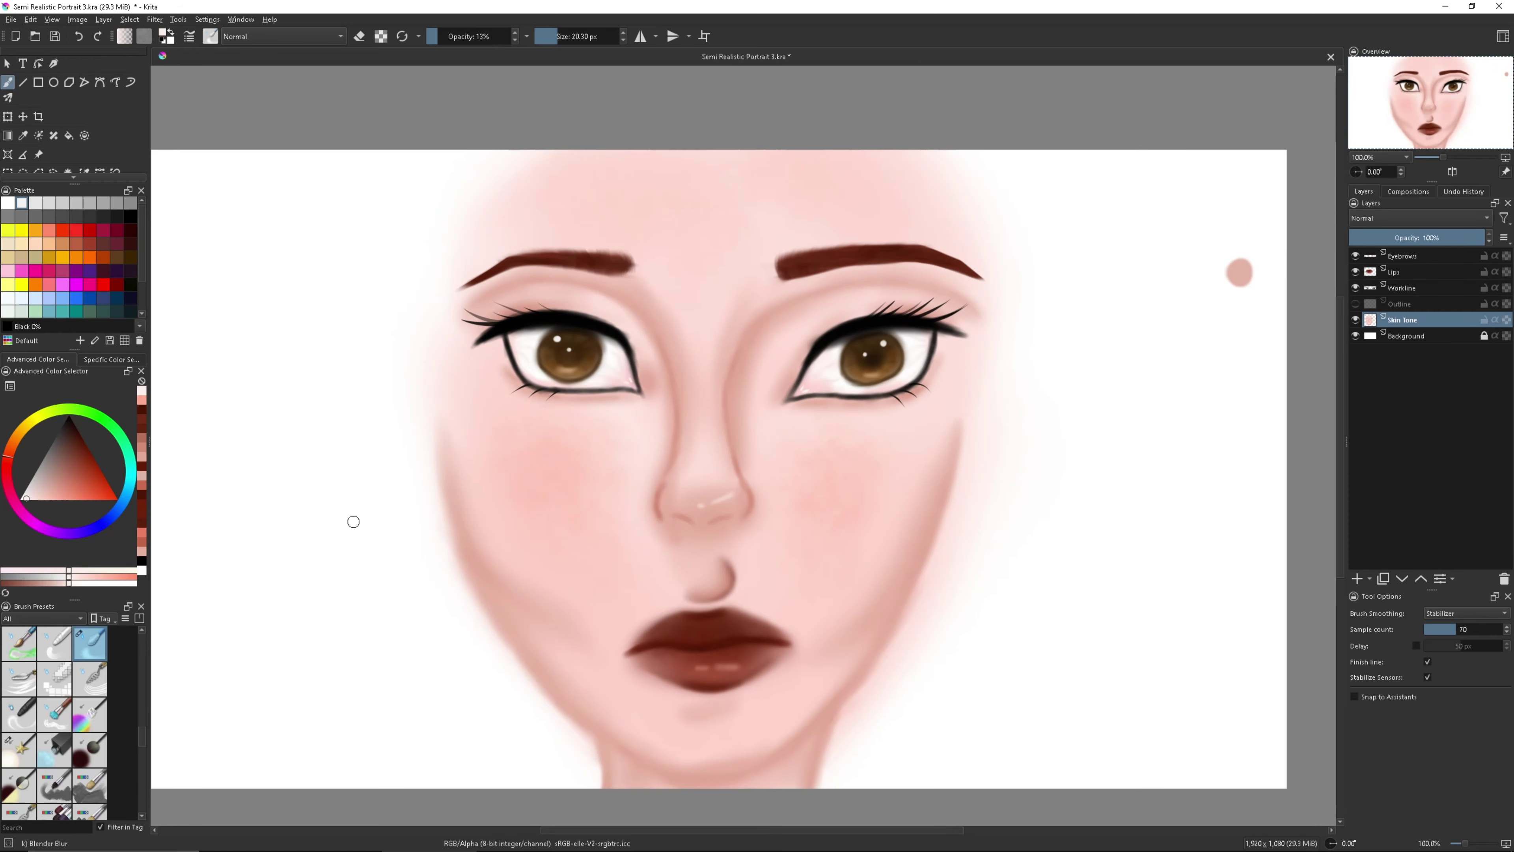
key(slash)
click(42, 499)
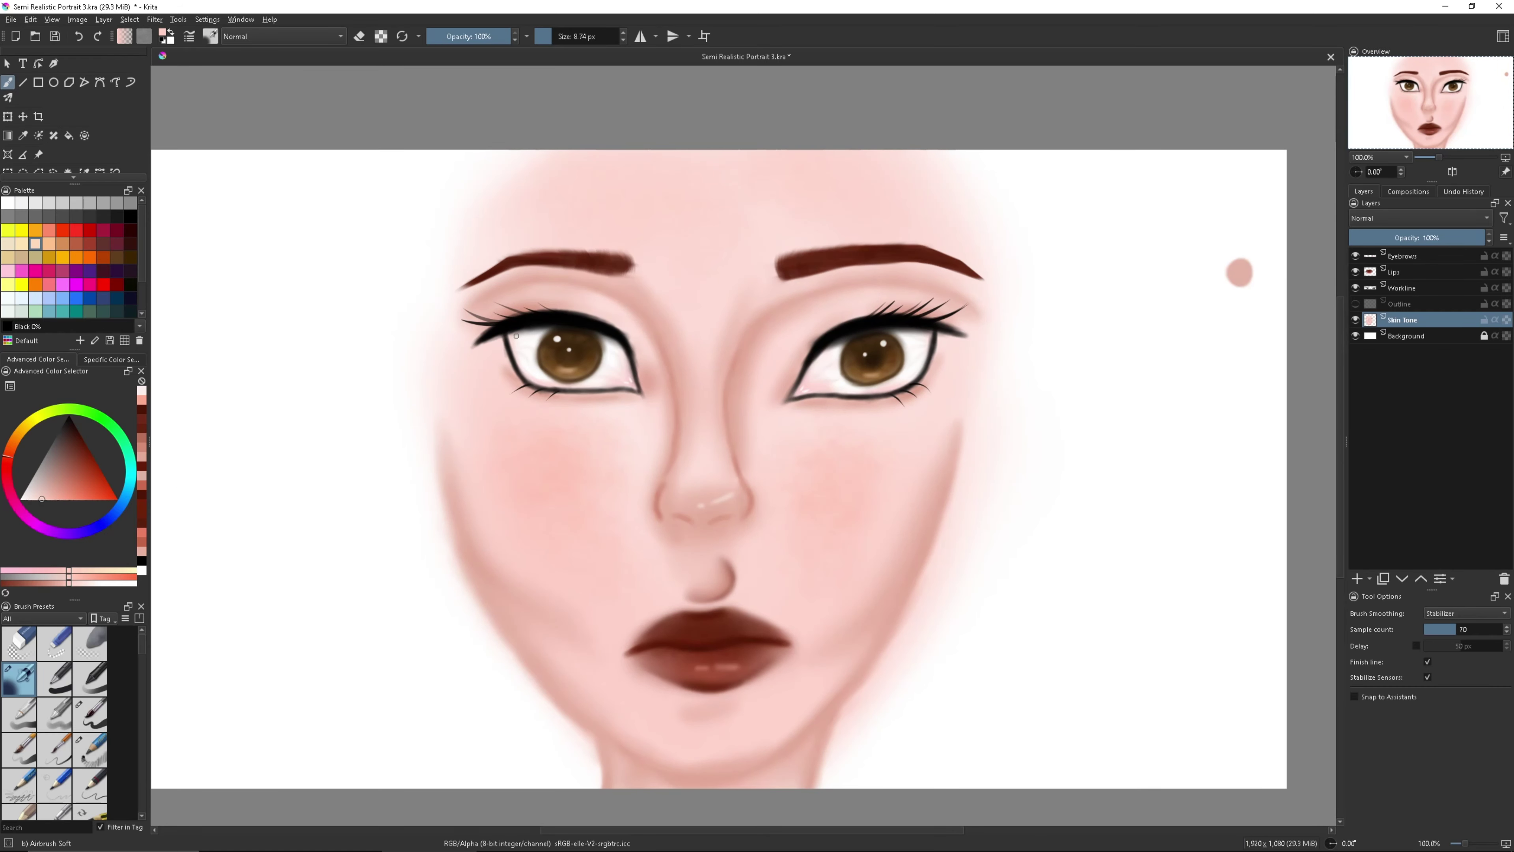
click(23, 497)
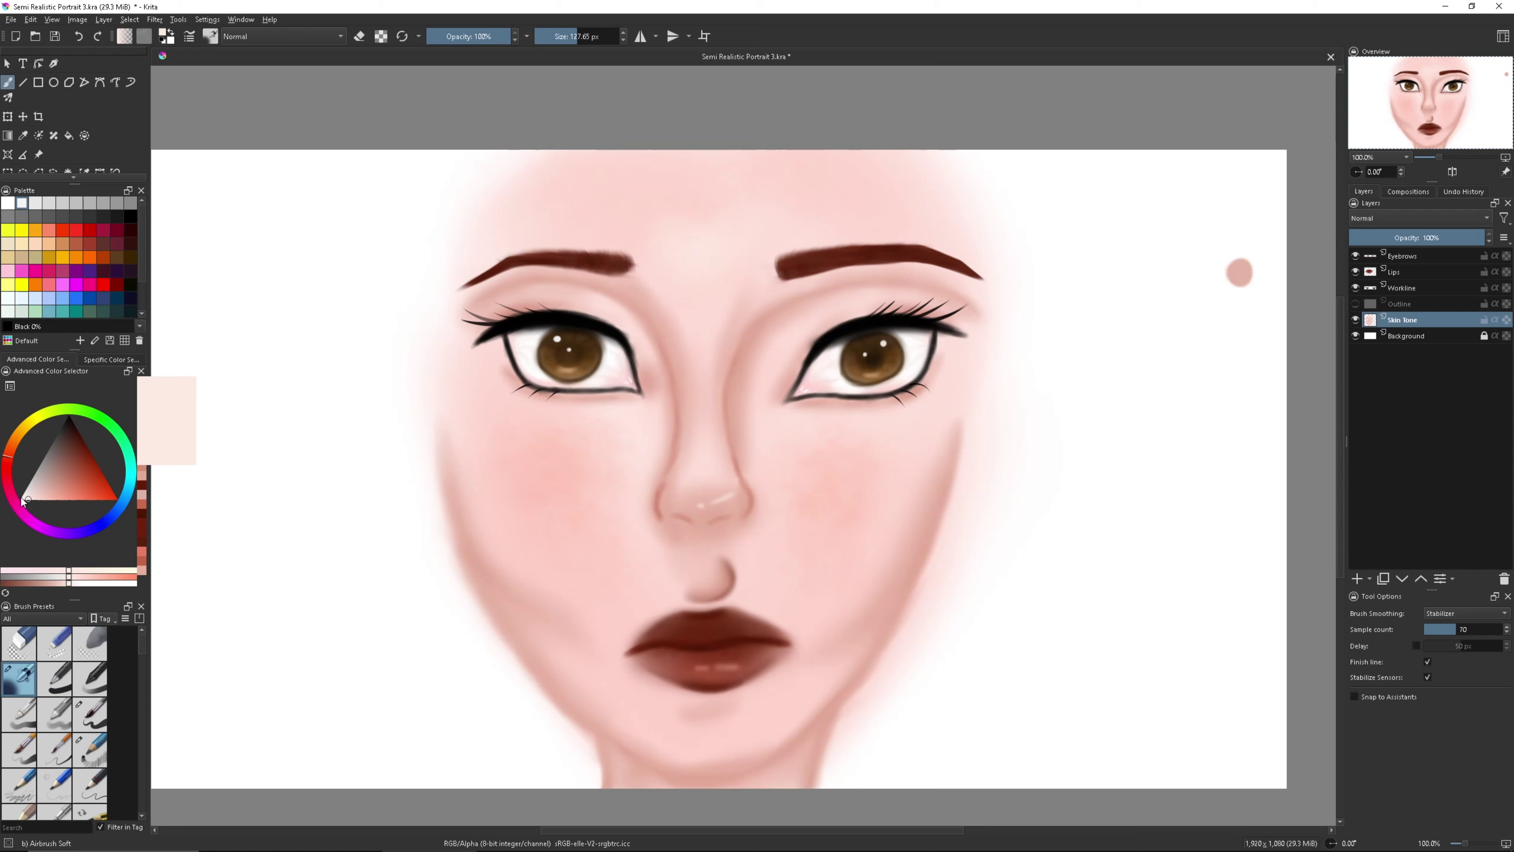
drag(670, 224, 763, 282)
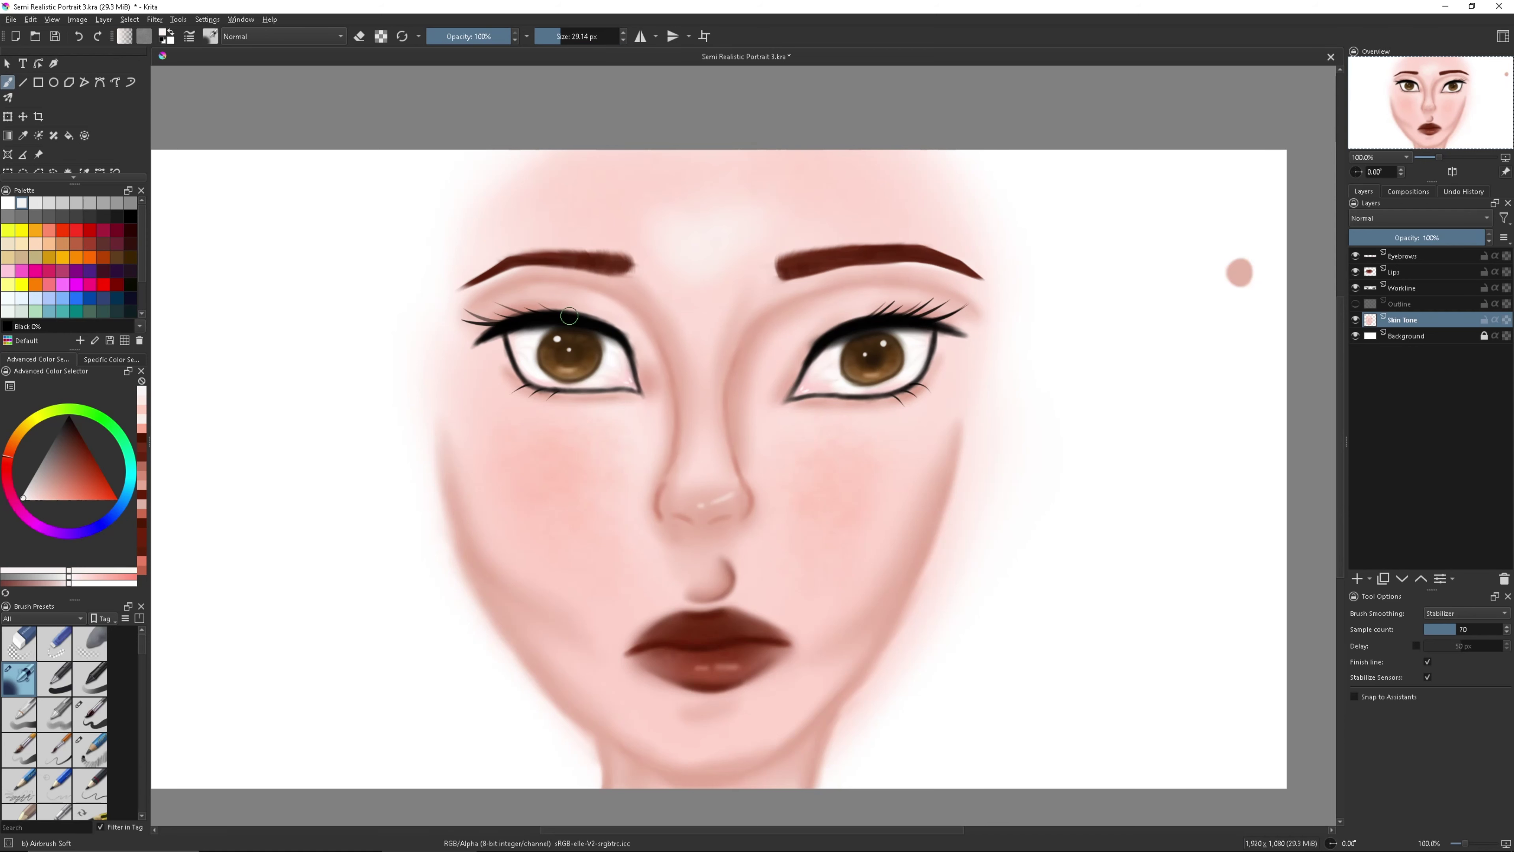
key(slash)
Zoom out to the whole face, then set up a grainy chalk brush, reddish colour, and new hair layer.
key(slash)
key(plus)
key(plus)
key(slash)
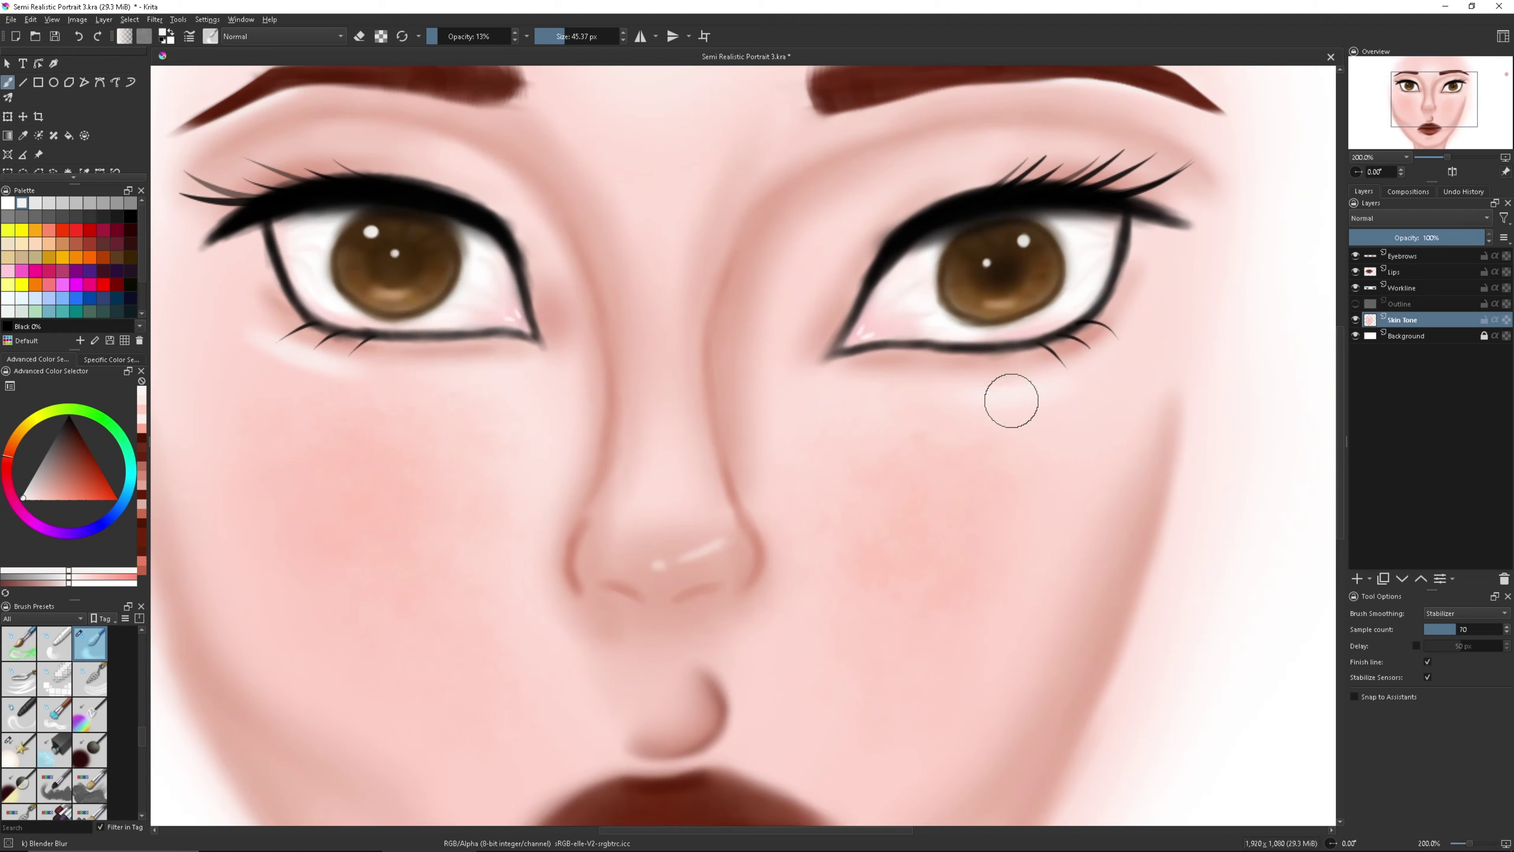
drag(1447, 157, 1442, 158)
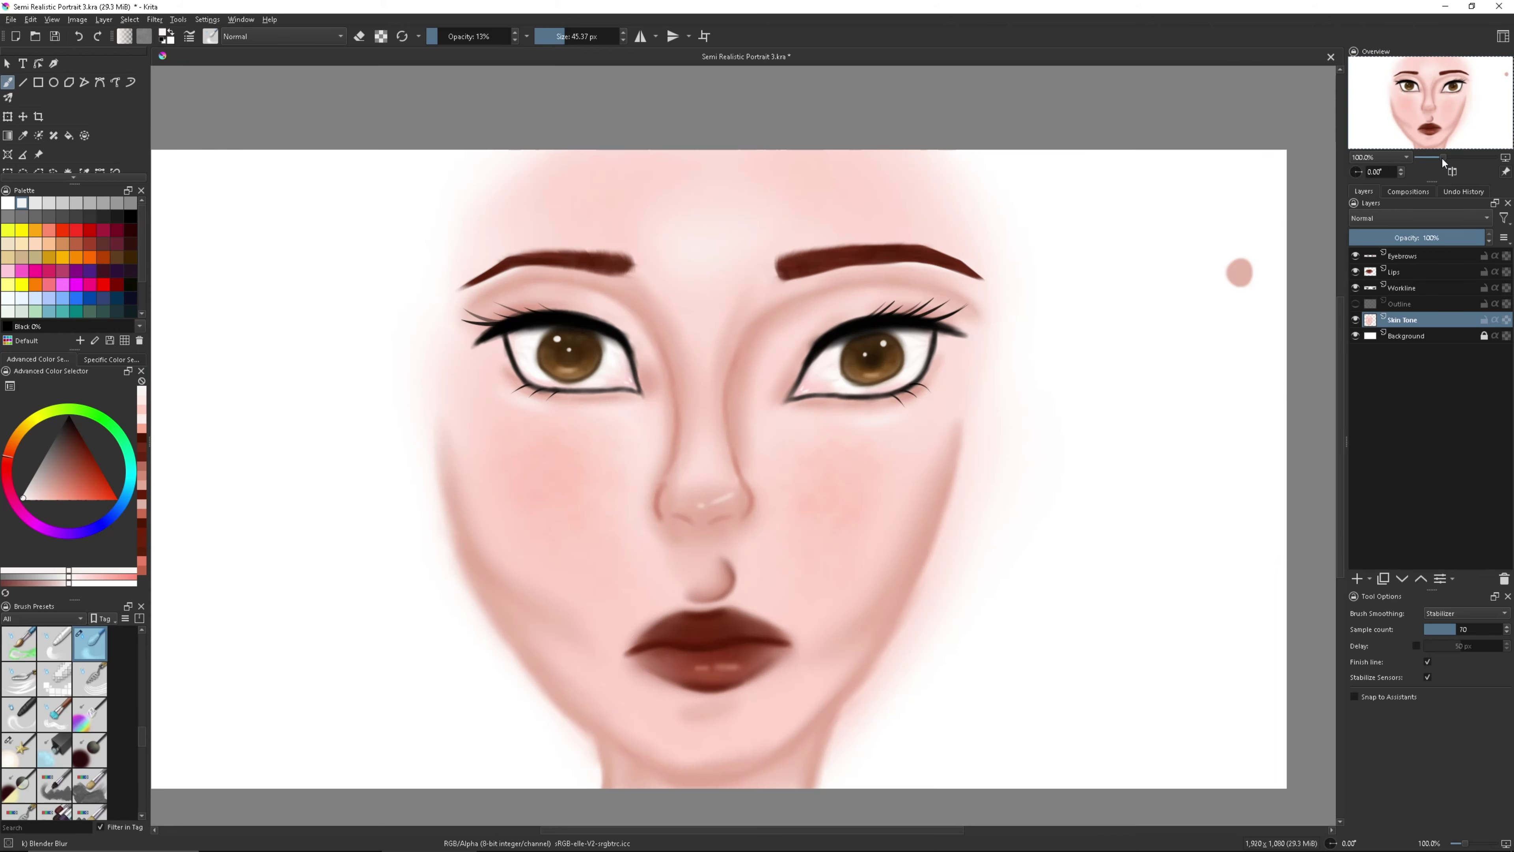
click(53, 784)
click(90, 243)
key(Insert)
Paint grainy dark red hair masses on both sides of the face.
mouse_move(676, 136)
mouse_down()
mouse_move(471, 176)
mouse_move(253, 693)
mouse_move(271, 557)
mouse_move(268, 269)
mouse_move(301, 686)
mouse_up()
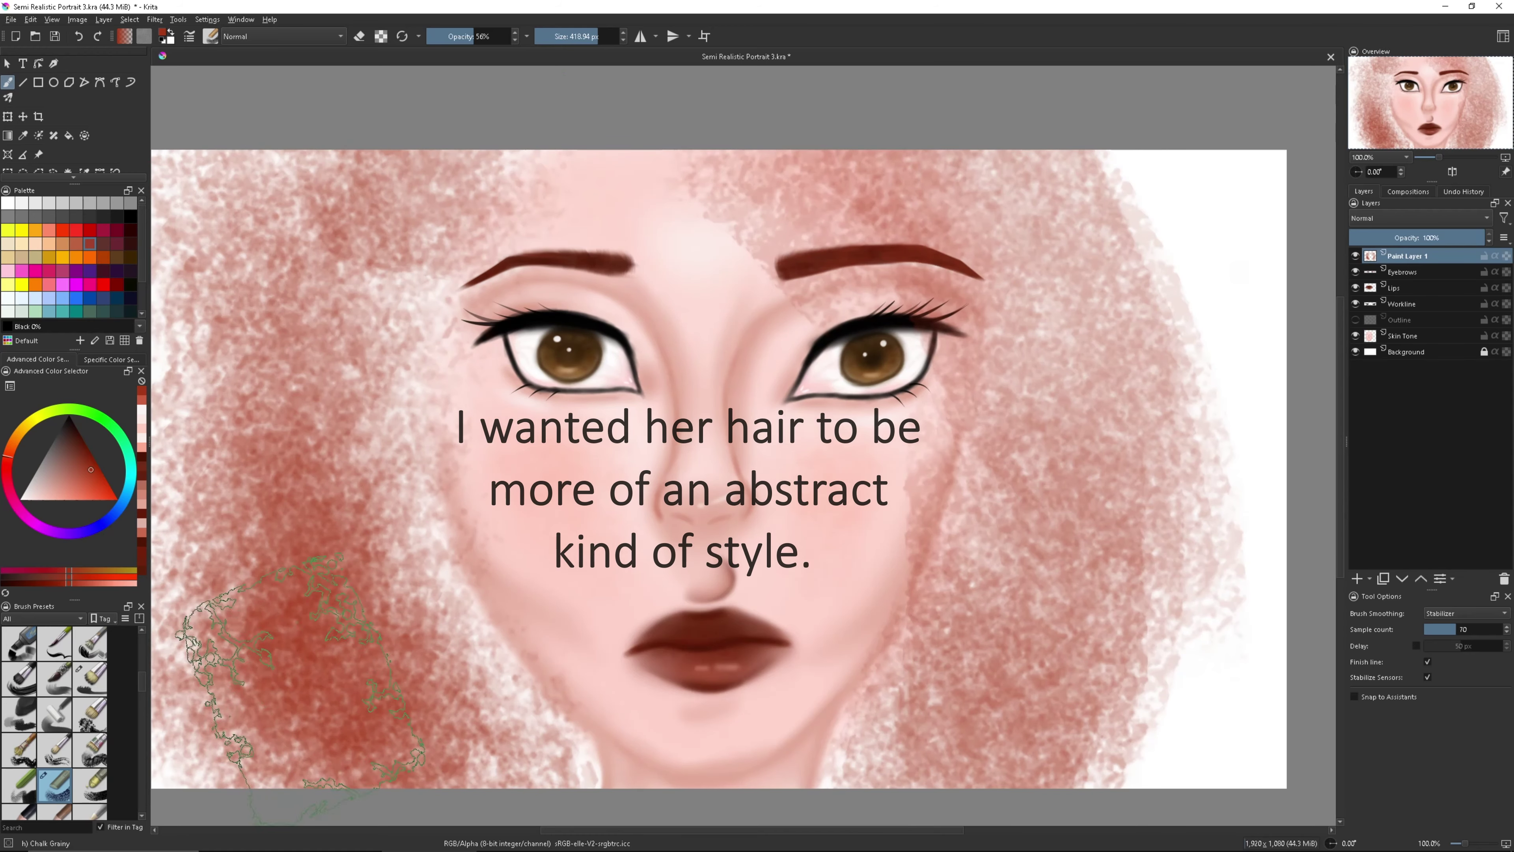
drag(984, 167, 1132, 685)
click(89, 784)
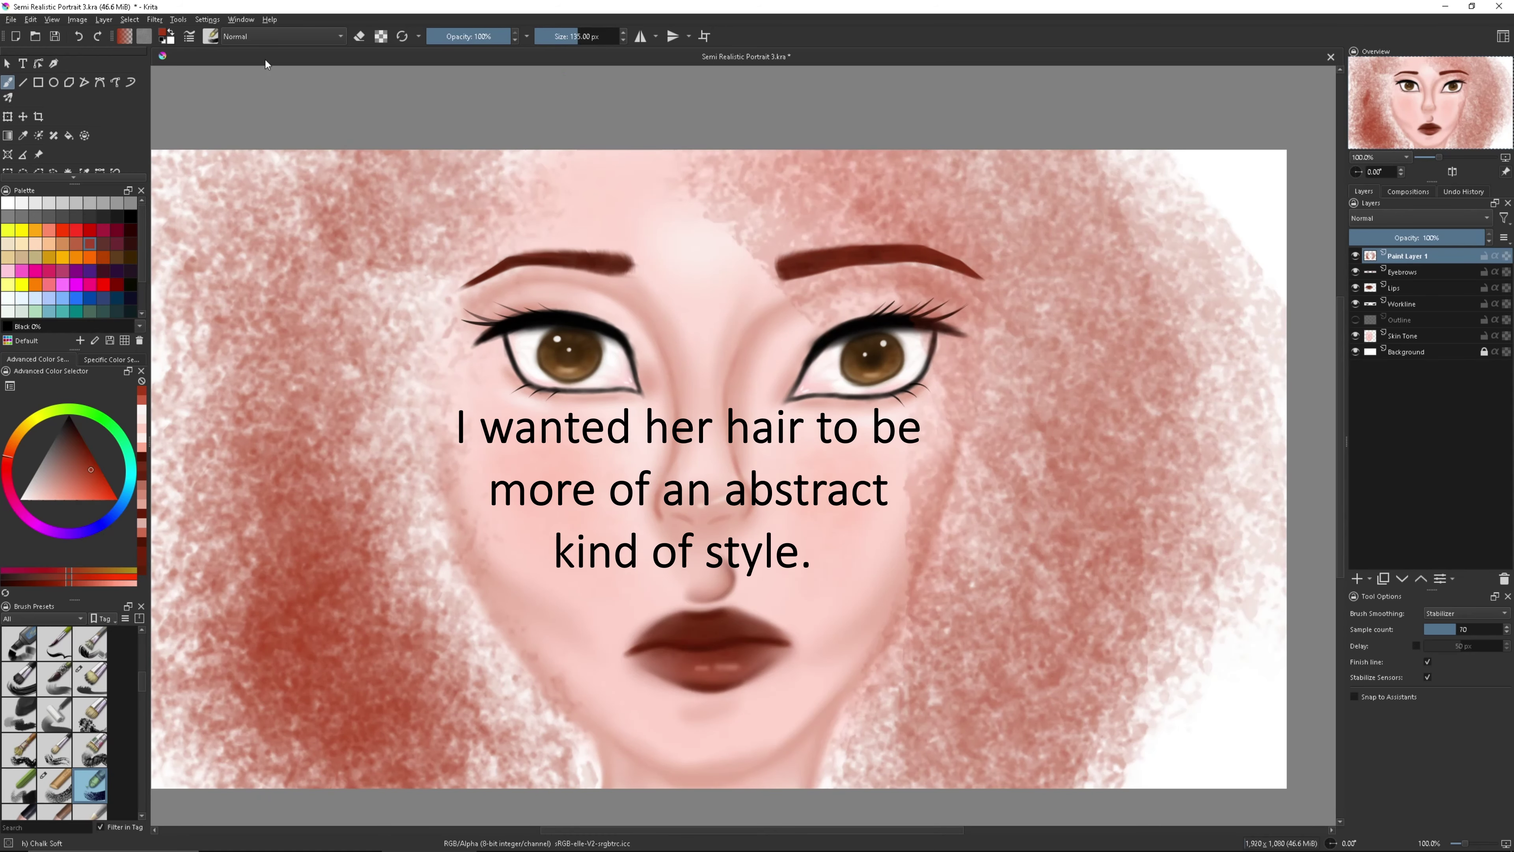
drag(954, 161, 1102, 626)
drag(1103, 155, 1132, 673)
drag(1017, 502, 1061, 775)
drag(286, 334, 299, 775)
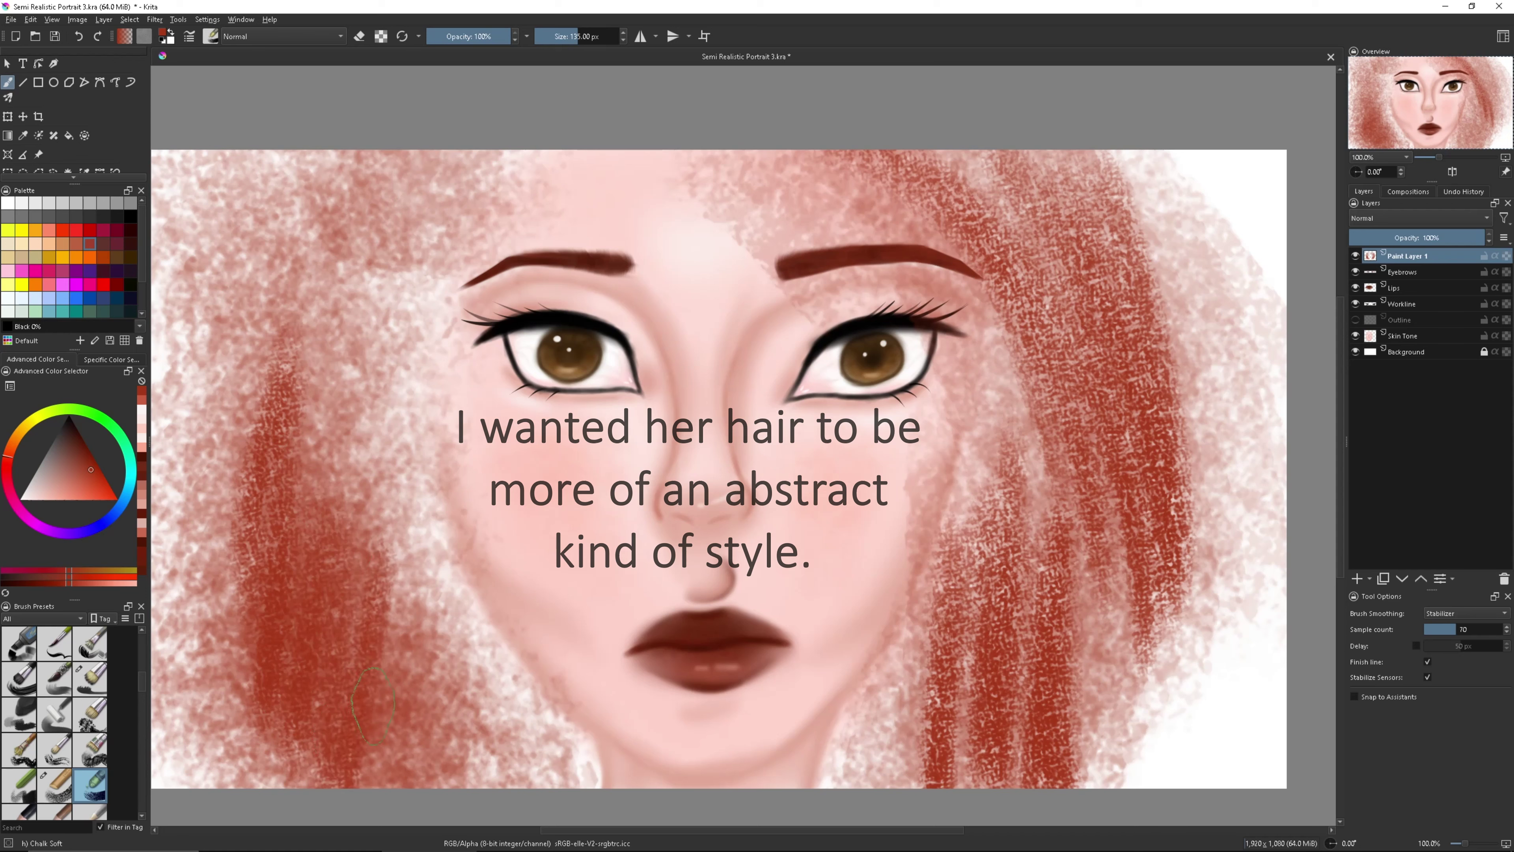
drag(322, 274, 381, 775)
drag(358, 155, 256, 775)
drag(1168, 167, 1180, 597)
drag(1091, 292, 1103, 673)
drag(983, 370, 954, 775)
Layer lighter pinkish-red strokes over the hair at 23% opacity.
ctrl+click(953, 627)
click(446, 36)
mouse_move(982, 588)
mouse_down()
mouse_move(966, 775)
mouse_move(983, 769)
mouse_up()
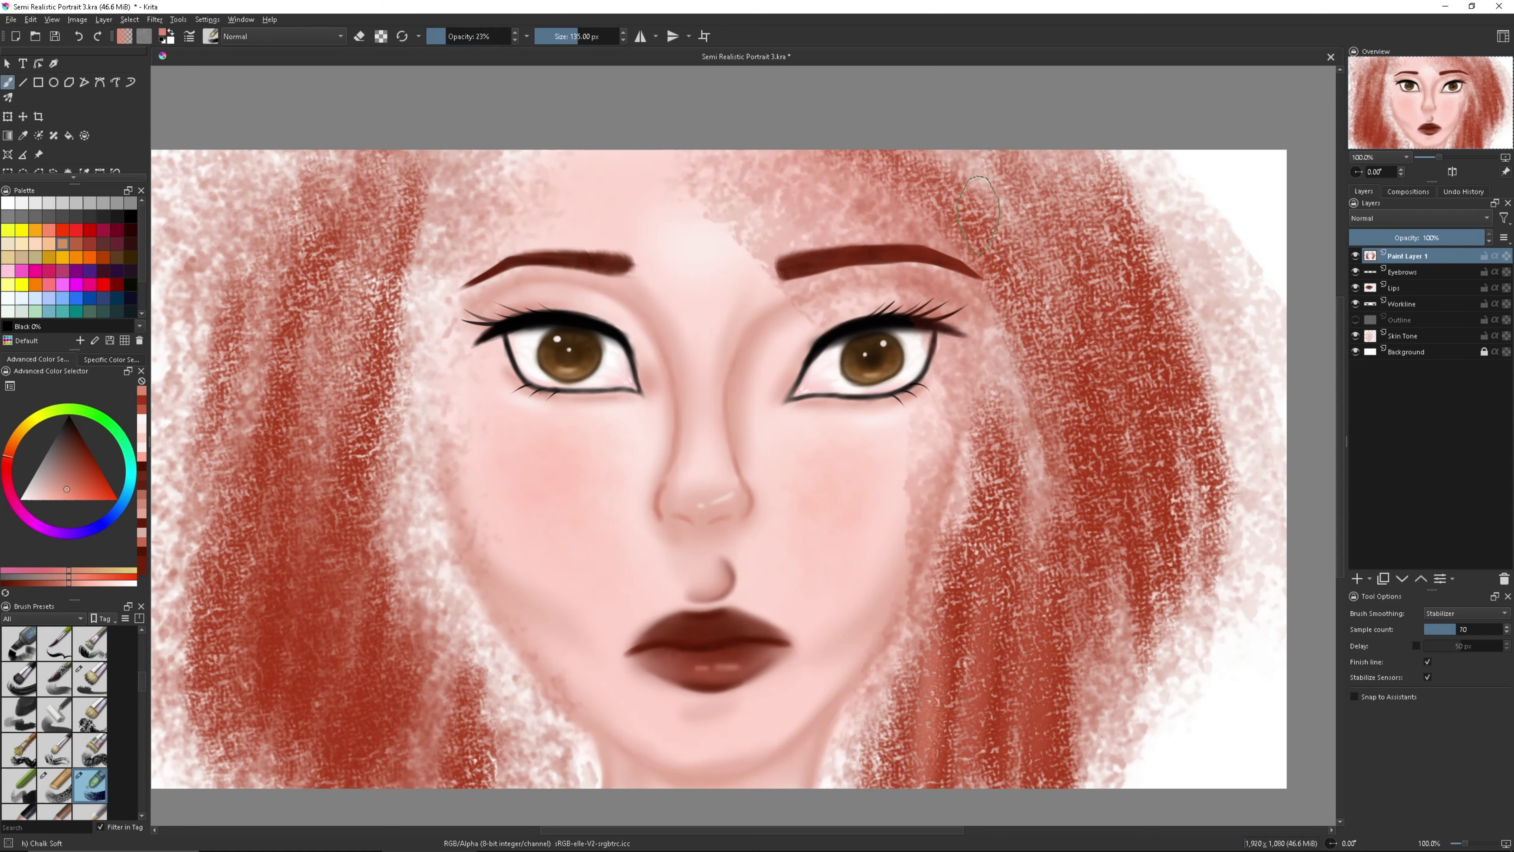
drag(1073, 334, 1162, 513)
drag(357, 292, 375, 429)
drag(287, 531, 399, 740)
Add darker red dry-bristle strokes to both sides of the hair.
click(74, 442)
click(89, 713)
drag(1102, 179, 983, 536)
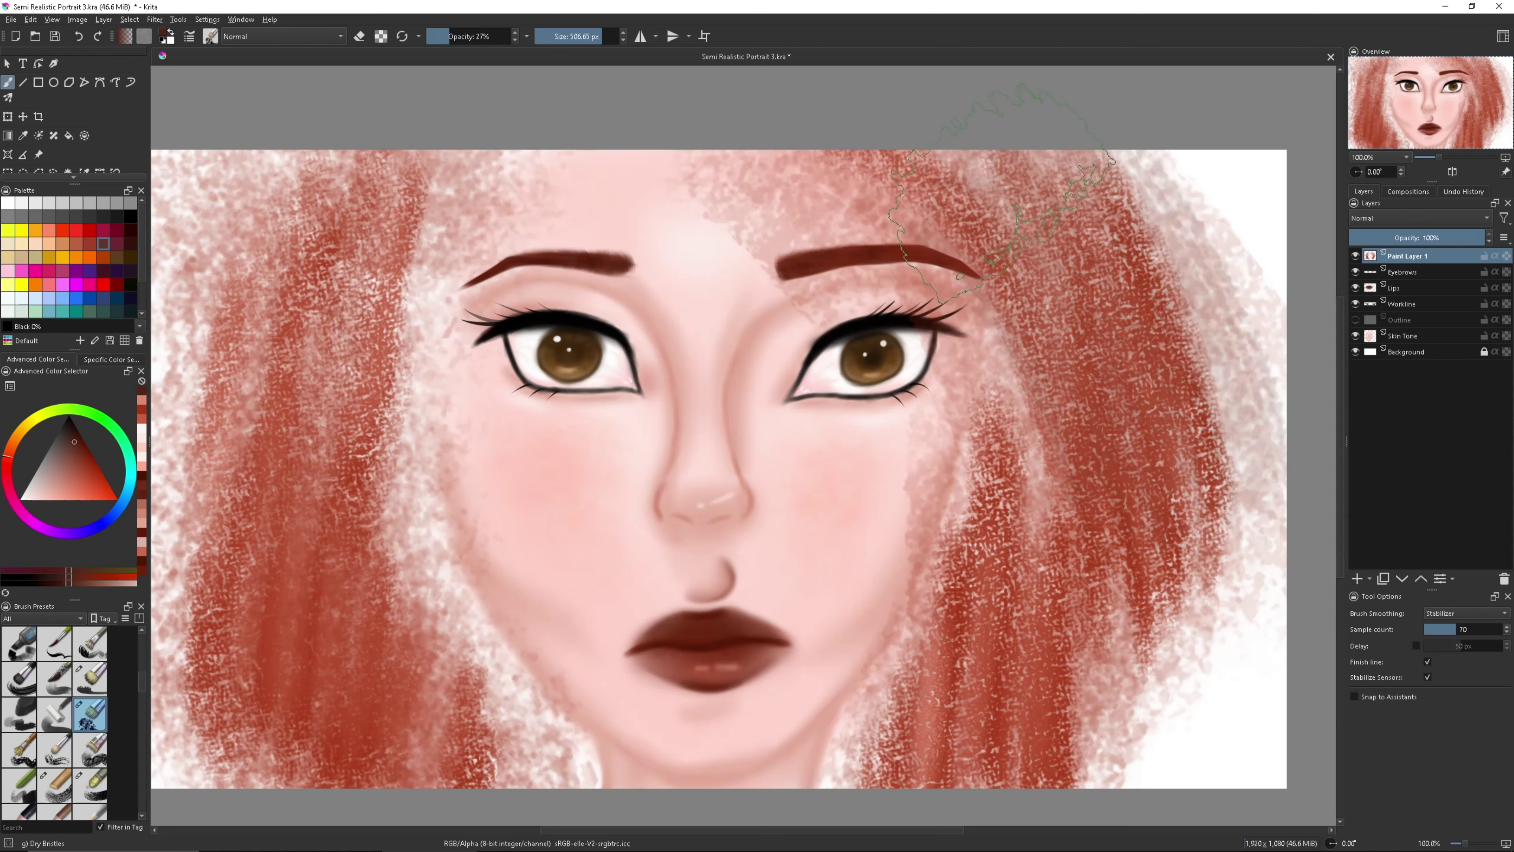
drag(1072, 298, 1013, 775)
drag(357, 179, 447, 775)
click(78, 36)
drag(325, 298, 375, 644)
Paint darker red detail-chalk strokes across the hair.
click(18, 786)
click(117, 285)
drag(1086, 293, 1061, 746)
drag(405, 179, 417, 567)
drag(453, 179, 489, 775)
mouse_move(287, 454)
mouse_down()
mouse_move(319, 227)
mouse_move(423, 394)
mouse_up()
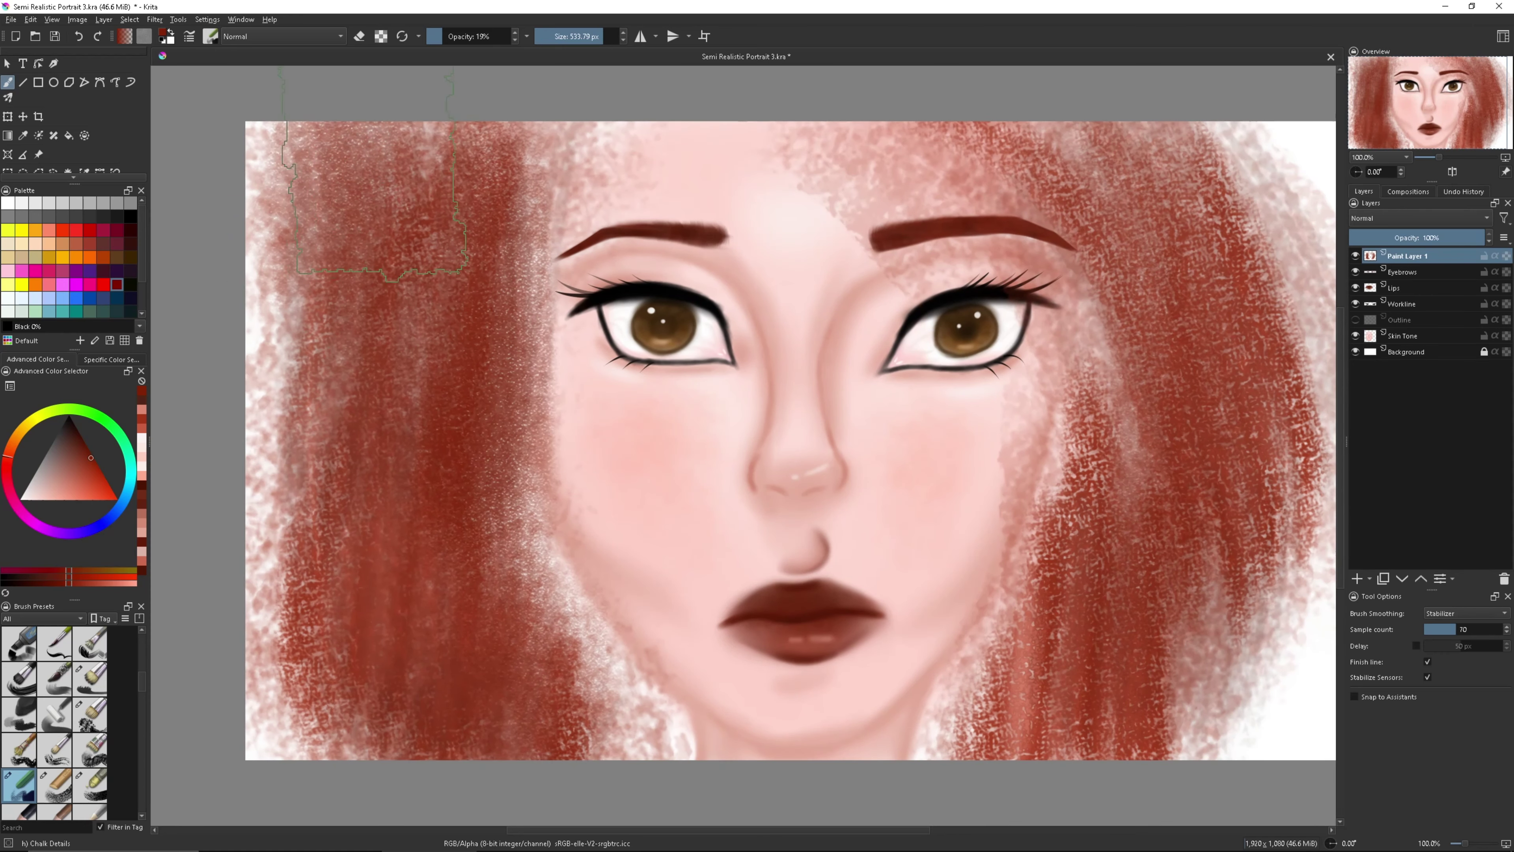
drag(339, 149, 381, 537)
drag(1132, 388, 918, 694)
drag(417, 576, 458, 599)
Choose a white spiny texture brush, reset zoom to 100%, and select the Skin Tone layer.
scroll(74, 681, down, 5)
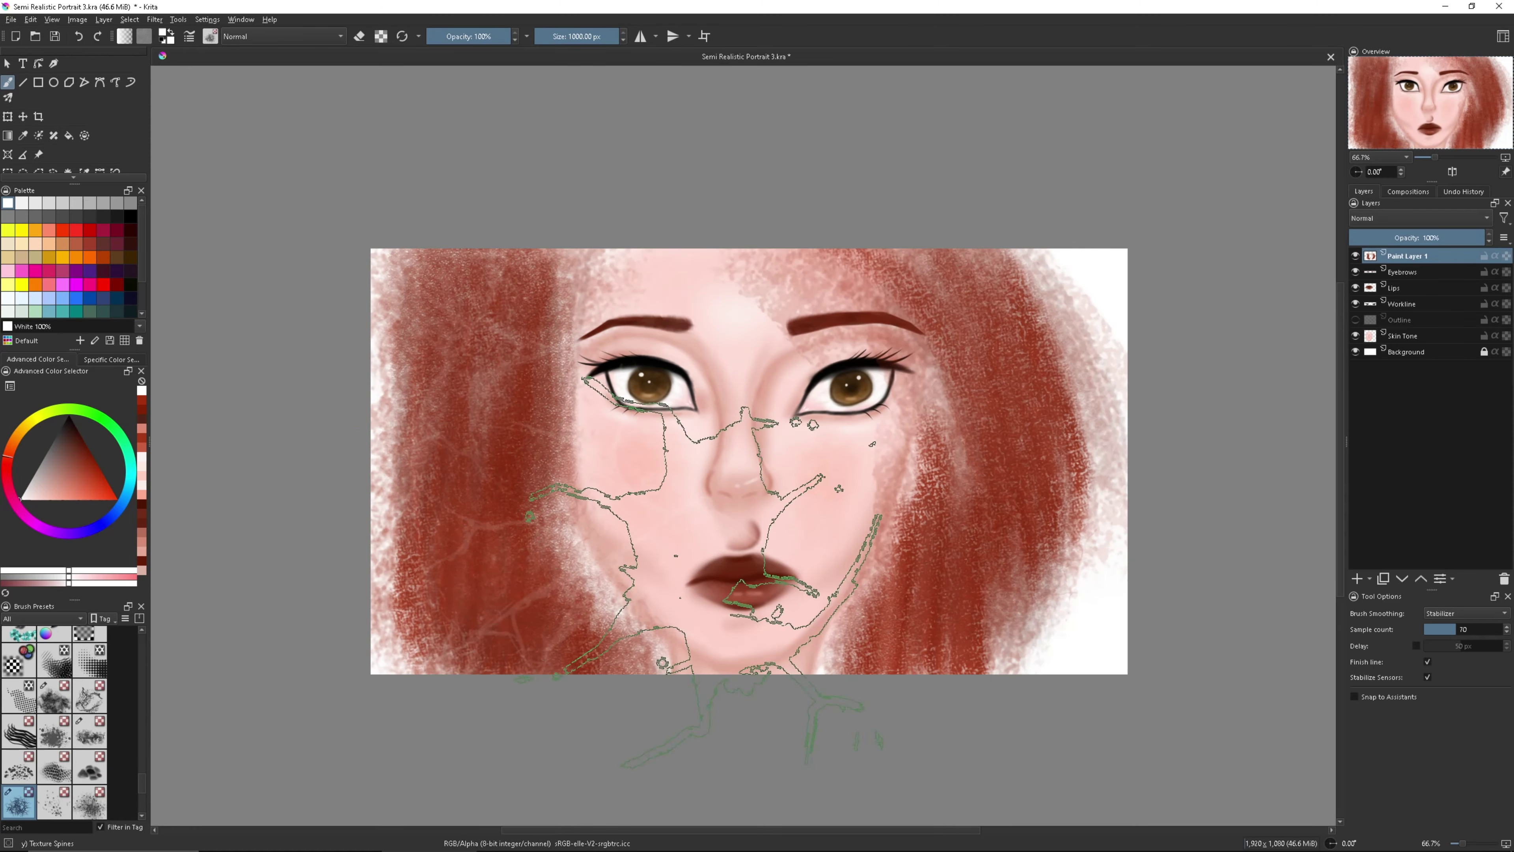
click(79, 37)
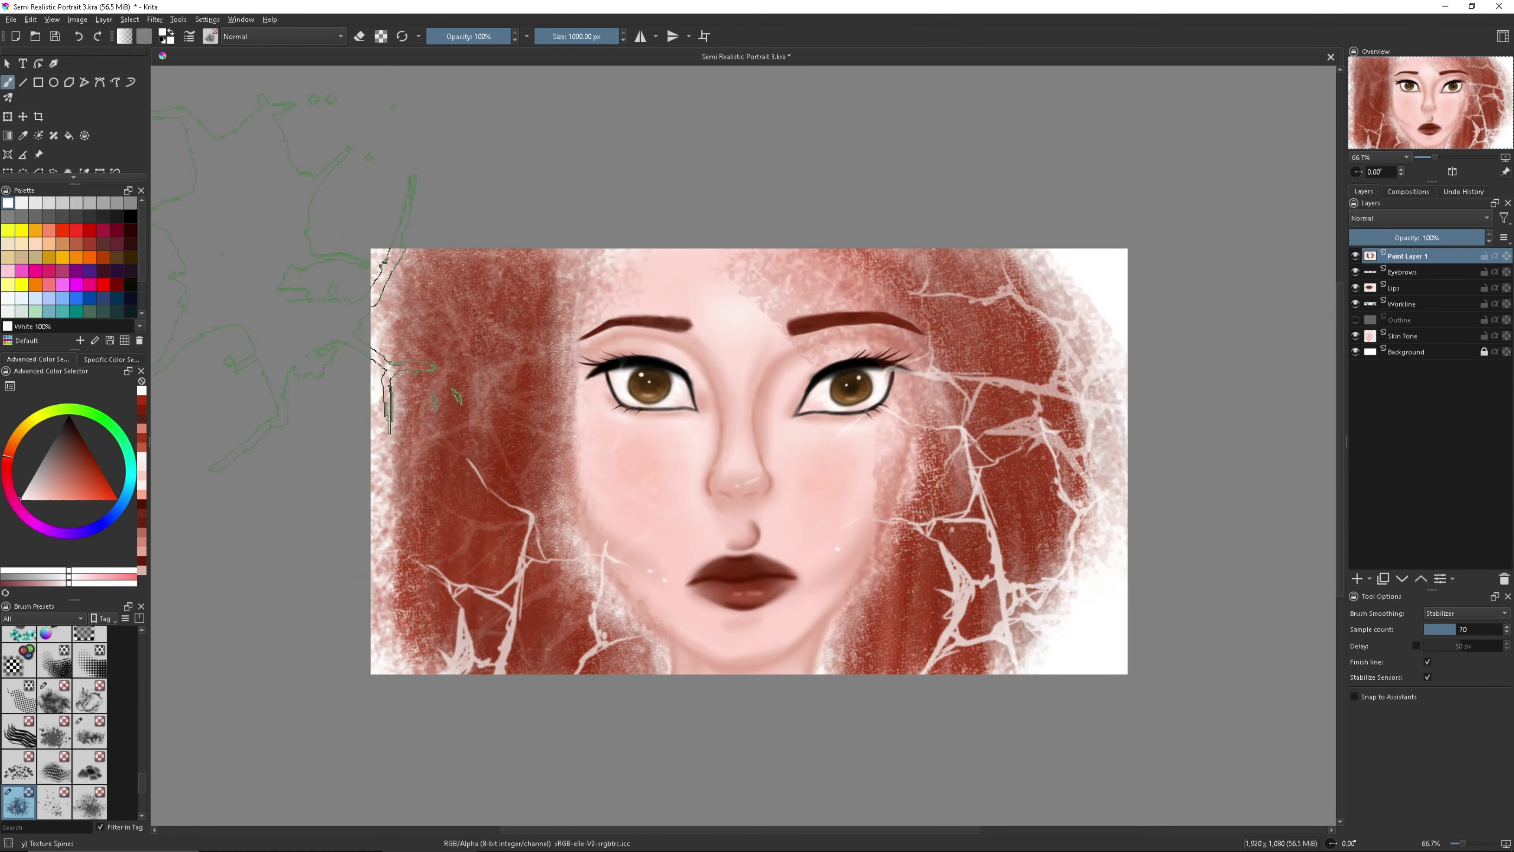
drag(1438, 156, 1442, 158)
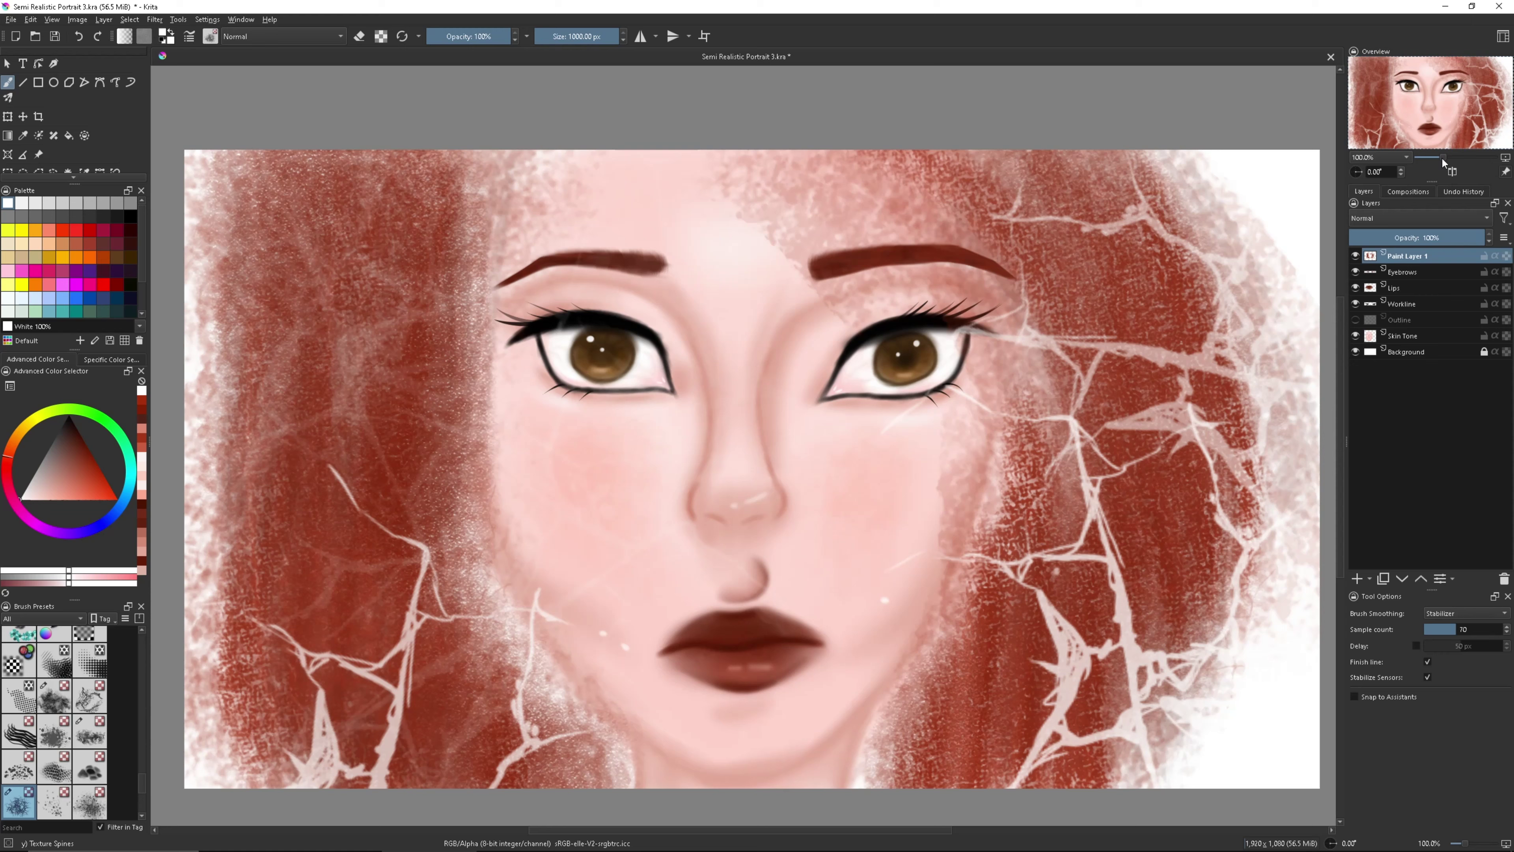
click(1402, 335)
Set a red soft airbrush to about 312 px and tint the face edges near the hair.
click(19, 678)
drag(596, 37, 613, 40)
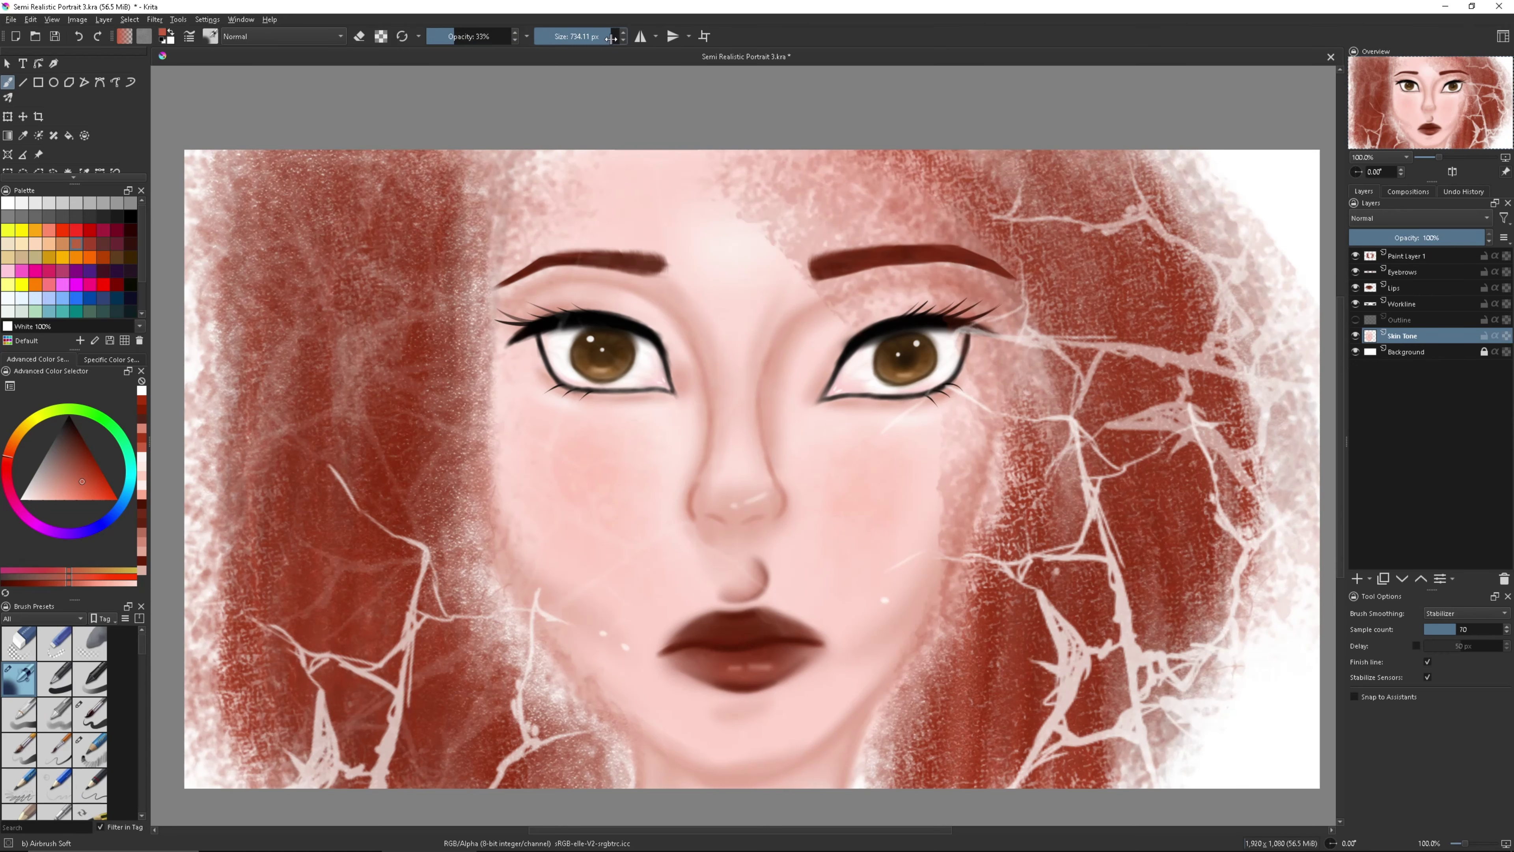
scroll(691, 417, up, 3)
drag(596, 310, 424, 285)
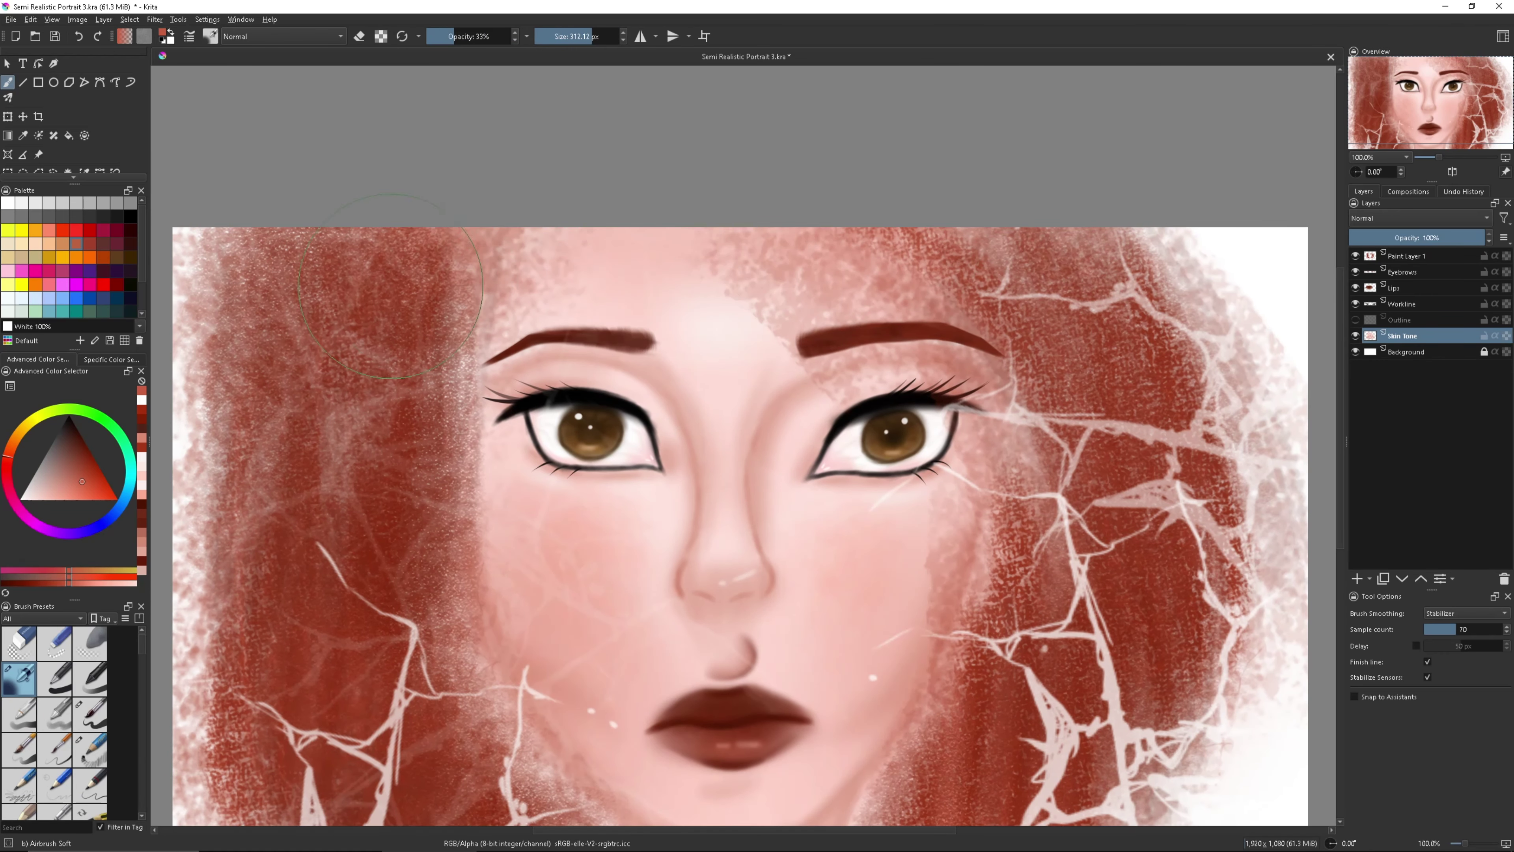
scroll(477, 358, down, 3)
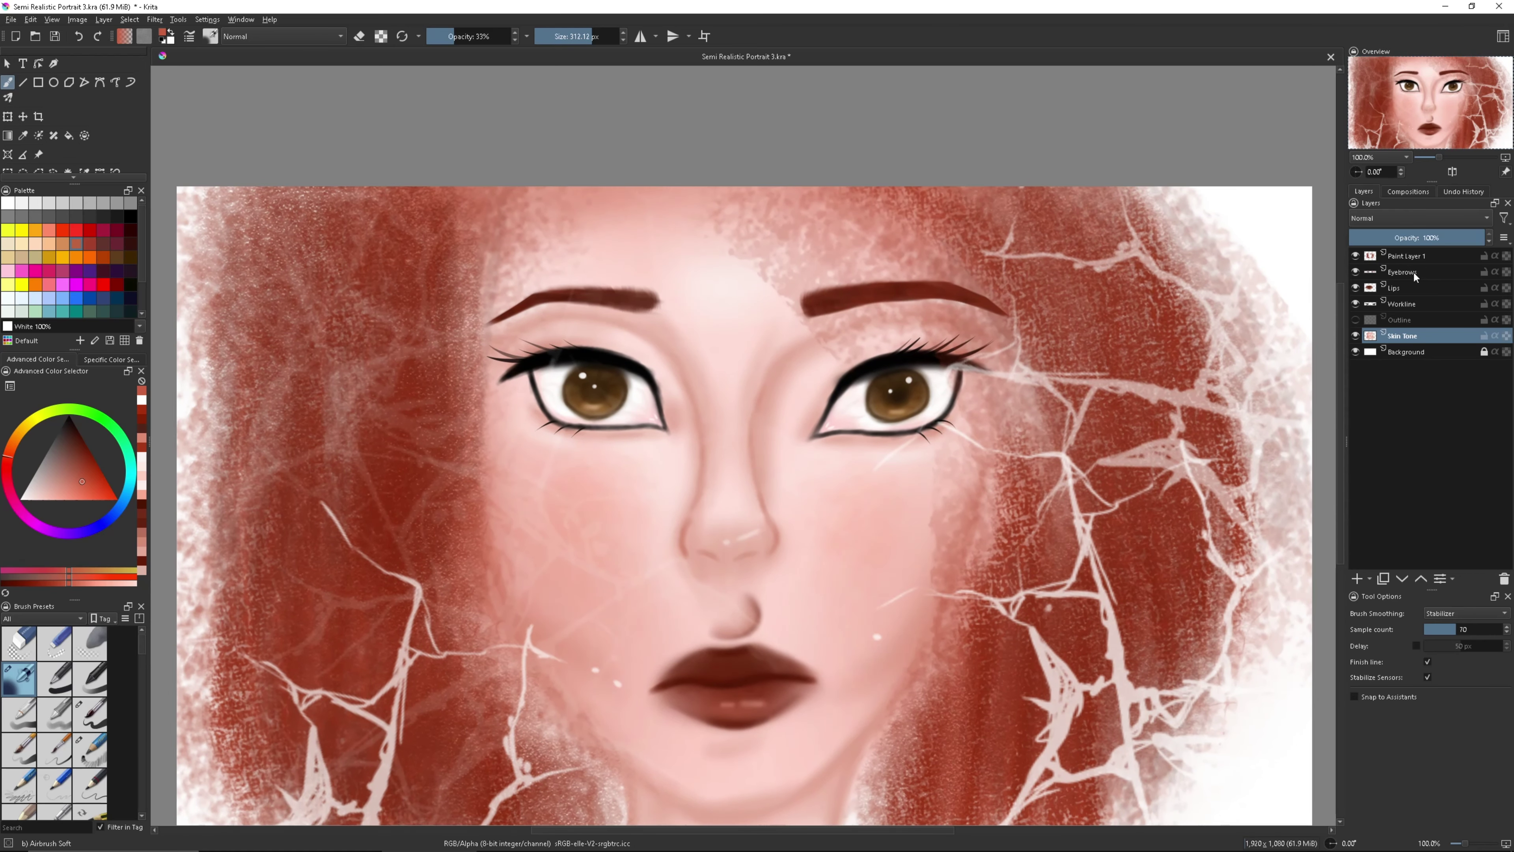
Select the Eyebrows layer with a flat bristle brush at 34% opacity.
click(1402, 271)
click(85, 449)
key(o)
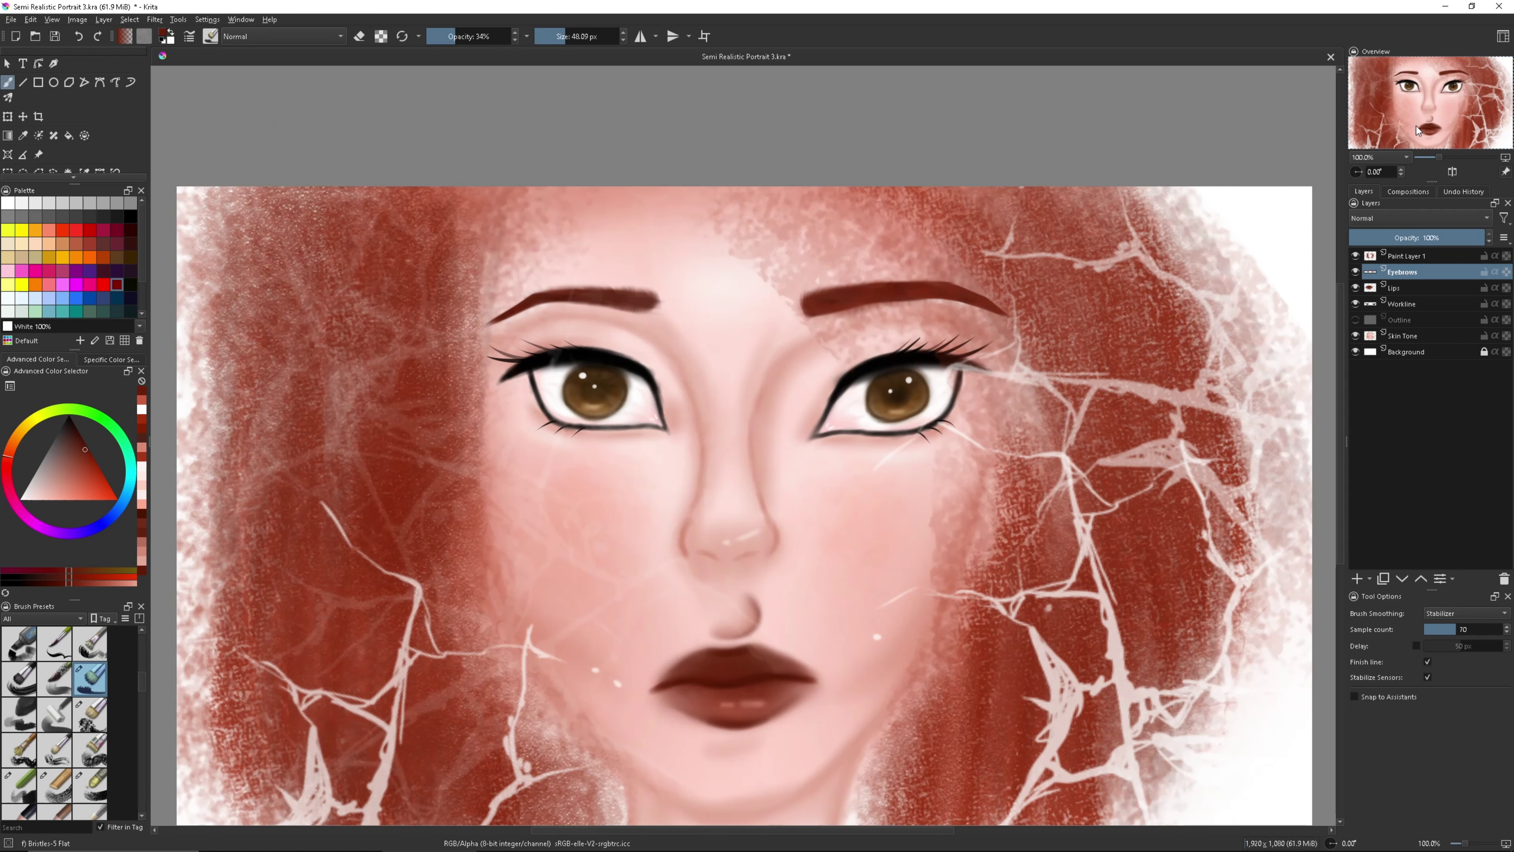
Draw a dark handwritten signature with a pencil brush on a new layer at bottom right.
drag(1417, 134, 1419, 137)
click(74, 441)
scroll(71, 715, down, 5)
click(90, 785)
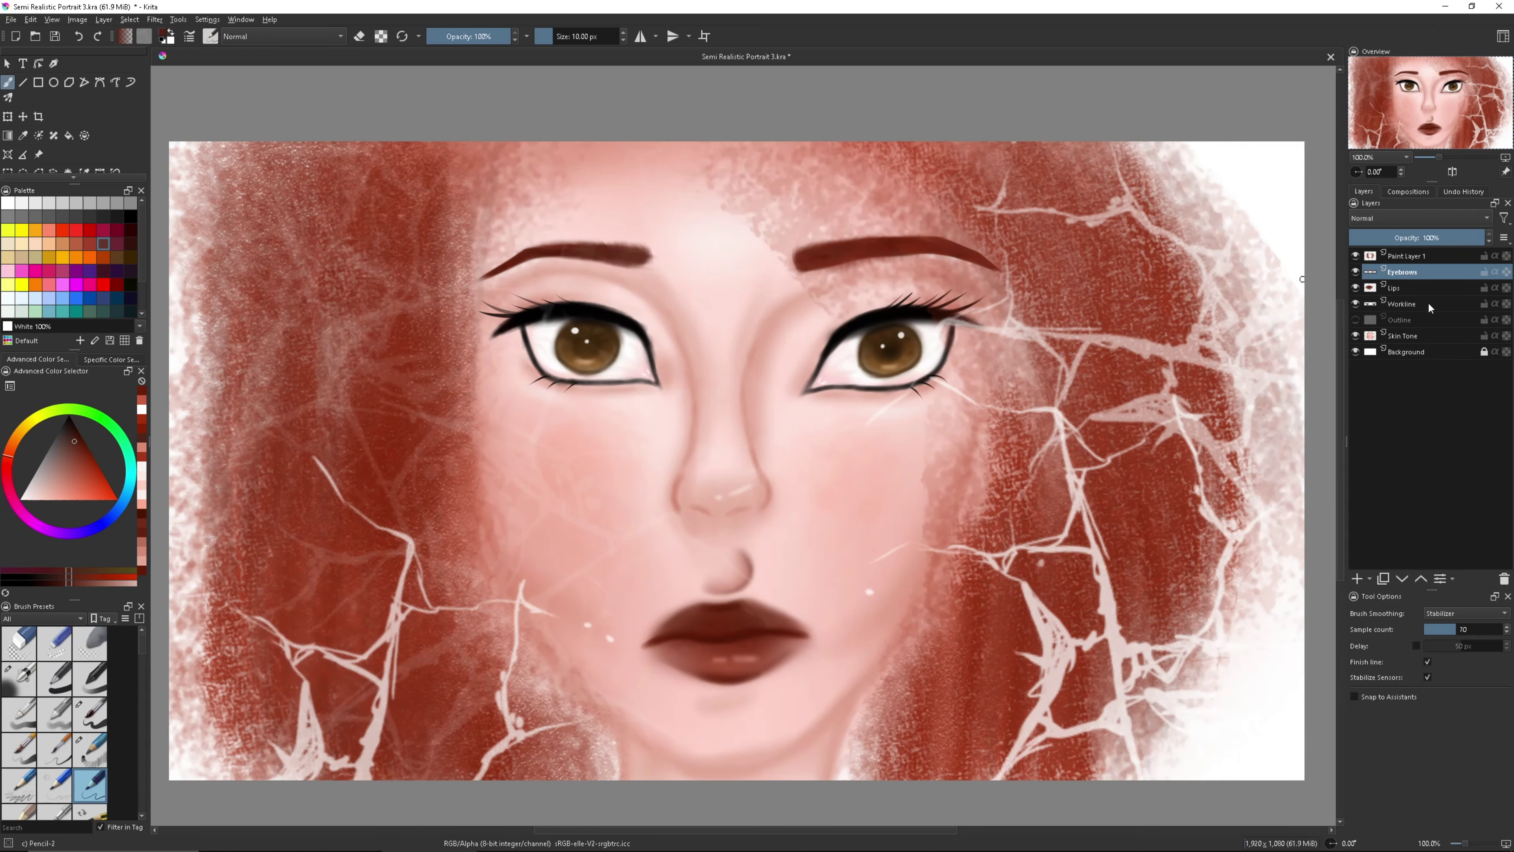
click(1357, 578)
drag(1192, 685, 1301, 731)
Add a dark-red name text box at the bottom right.
click(22, 63)
click(1108, 748)
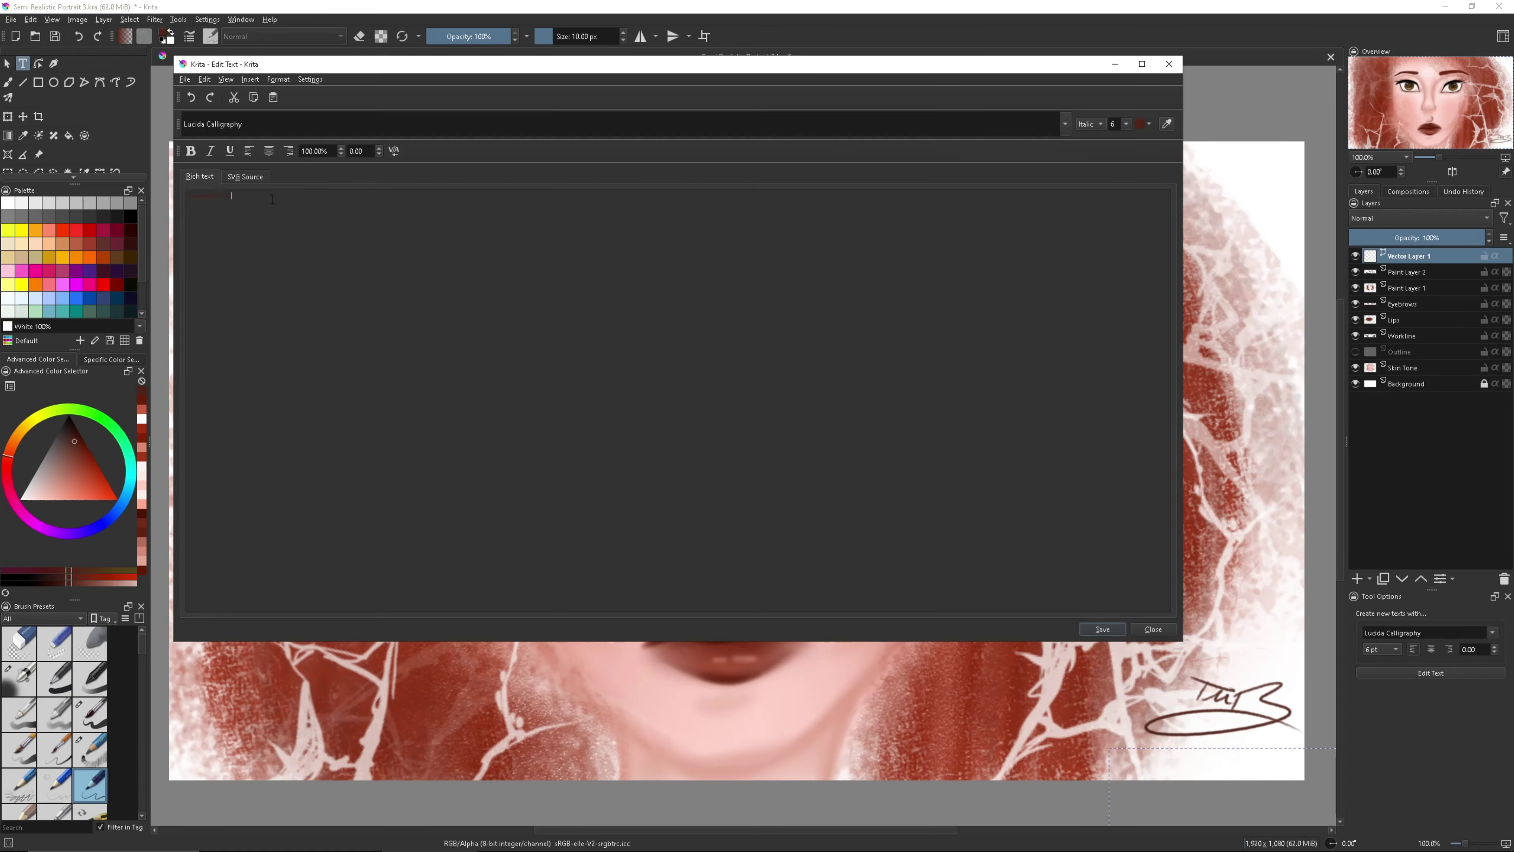
click(1149, 123)
click(1270, 179)
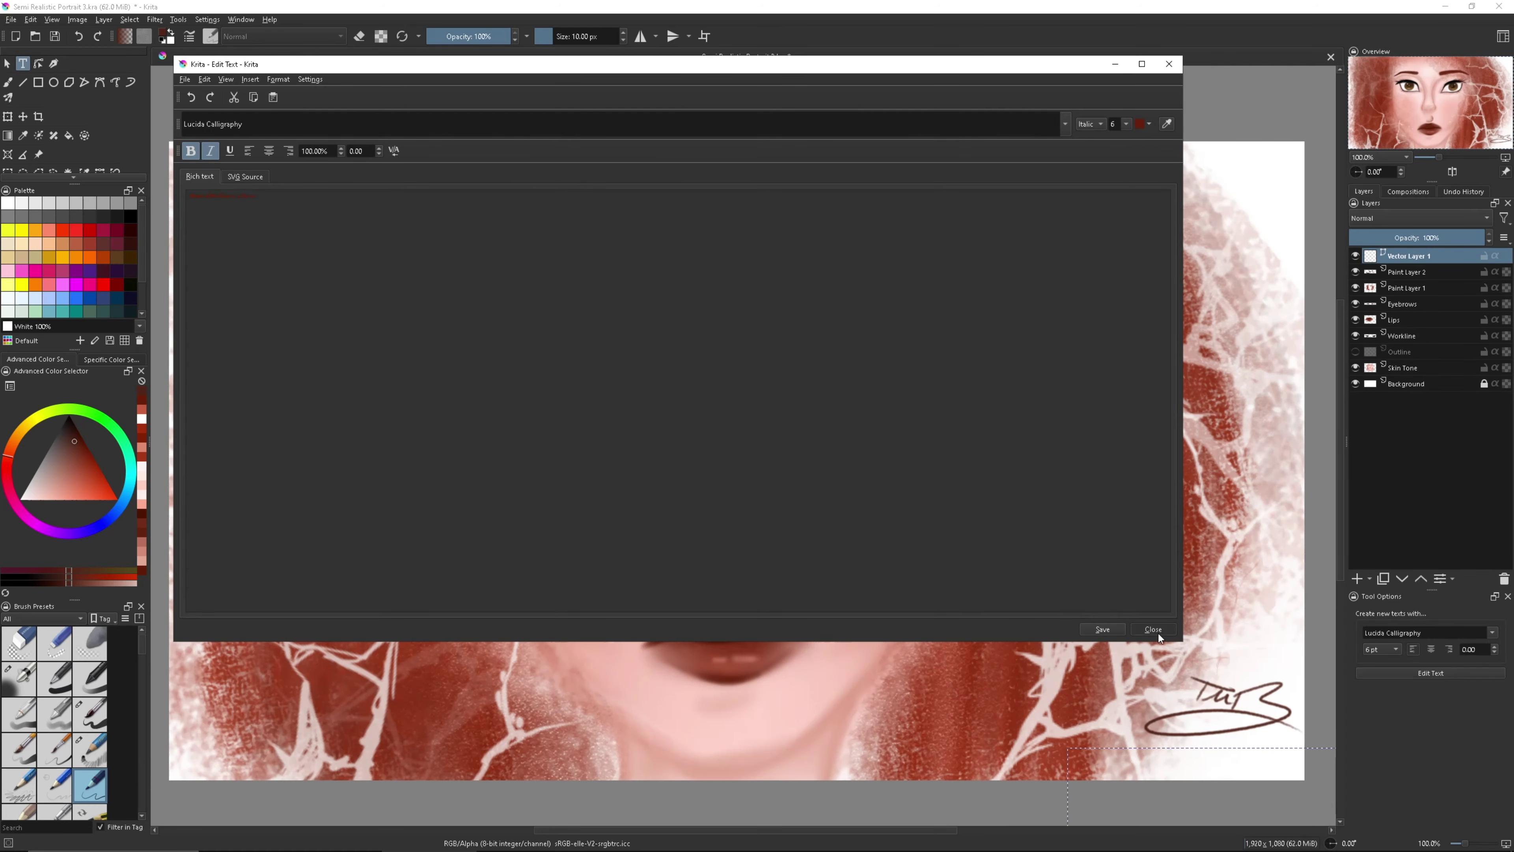
click(1102, 629)
Shrink the name text and move it beneath the signature.
key(ctrl+t)
drag(182, 409, 1150, 620)
mouse_move(1281, 638)
mouse_down()
mouse_move(1222, 716)
mouse_move(1091, 693)
mouse_move(1130, 714)
mouse_up()
click(1407, 271)
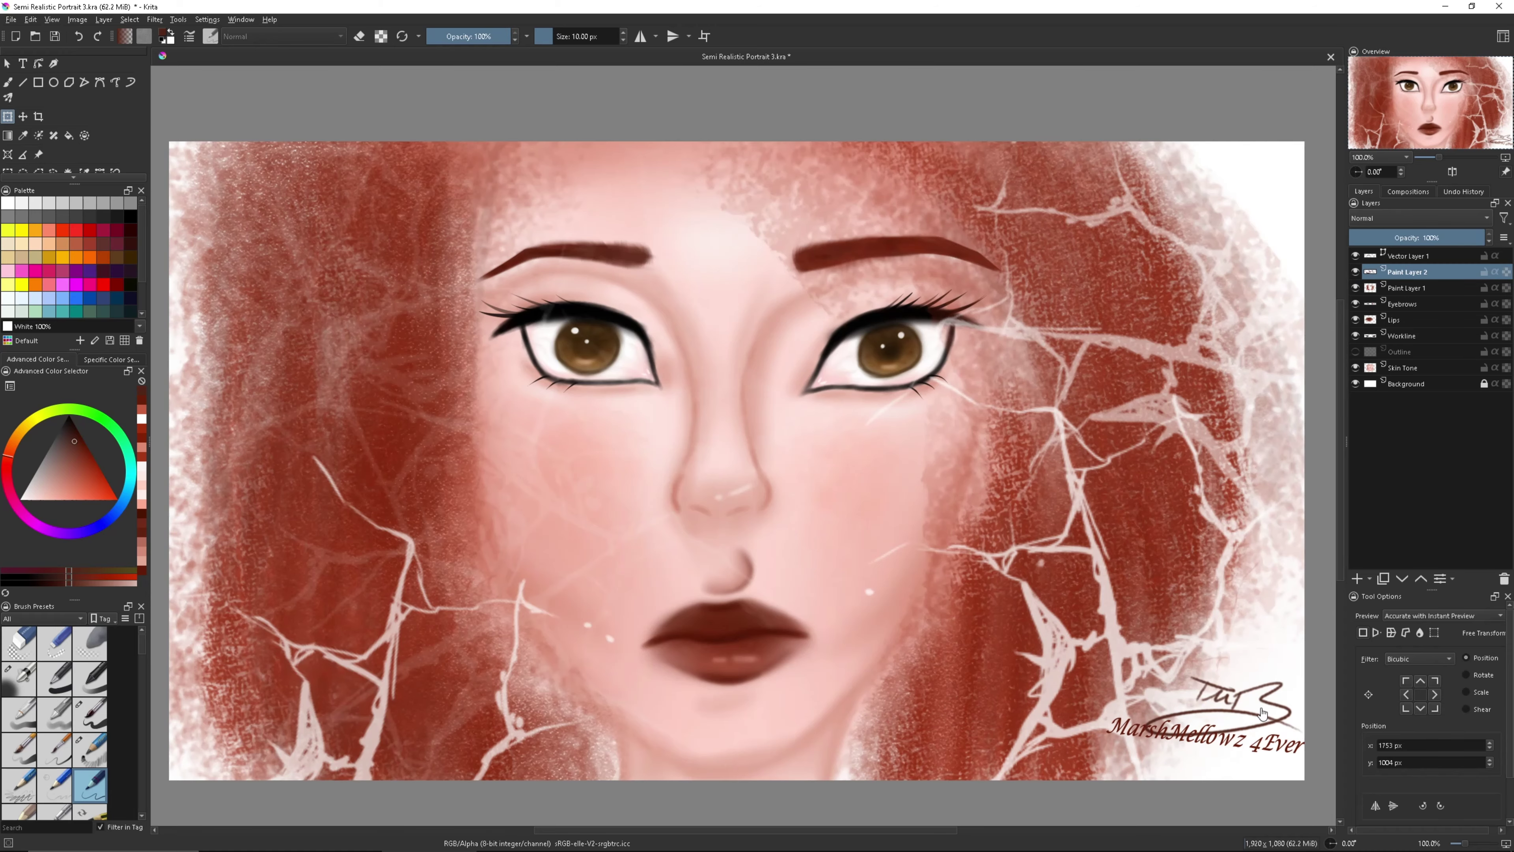
click(1192, 699)
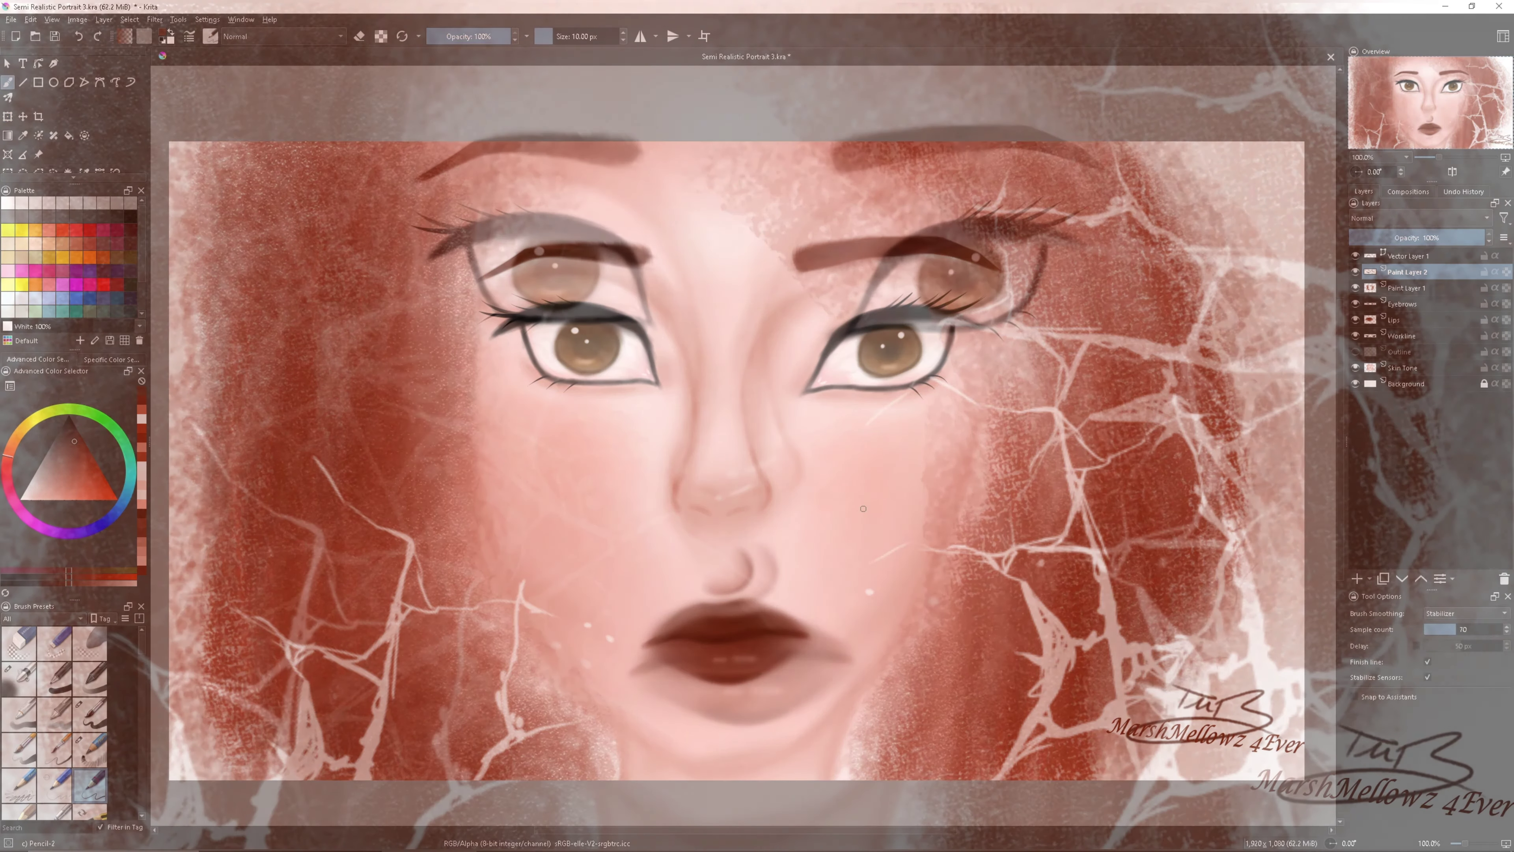